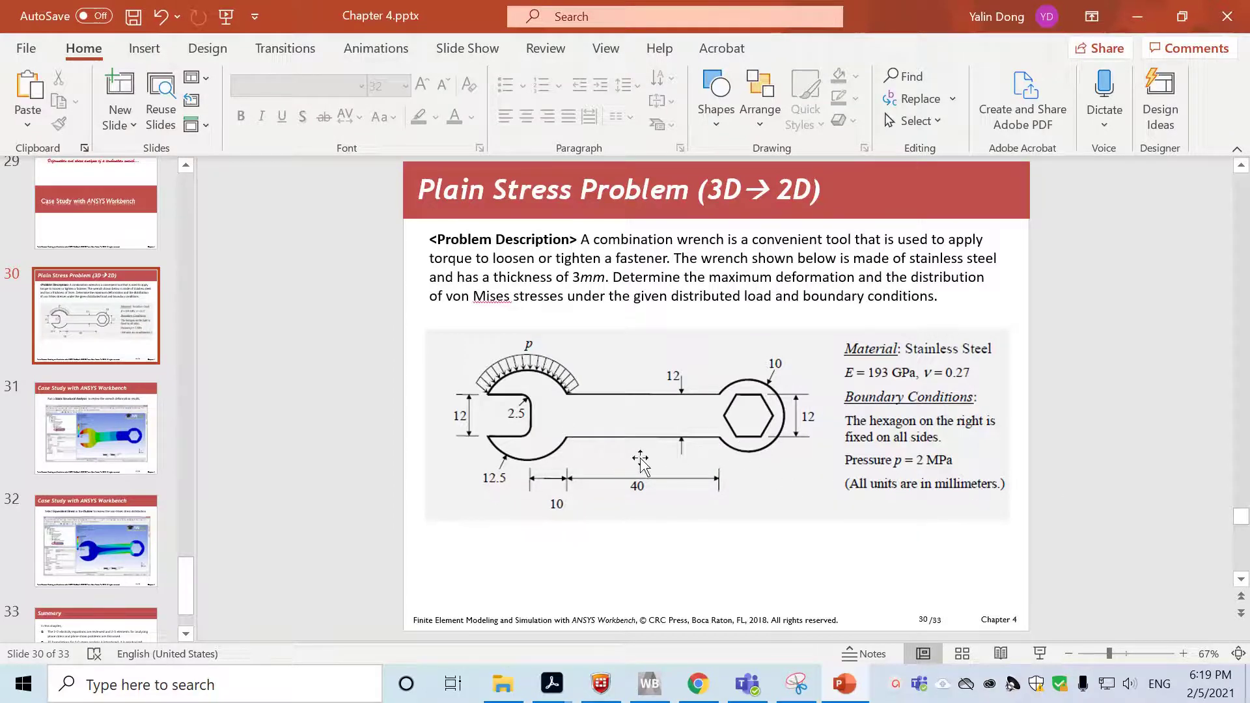
click(745, 464)
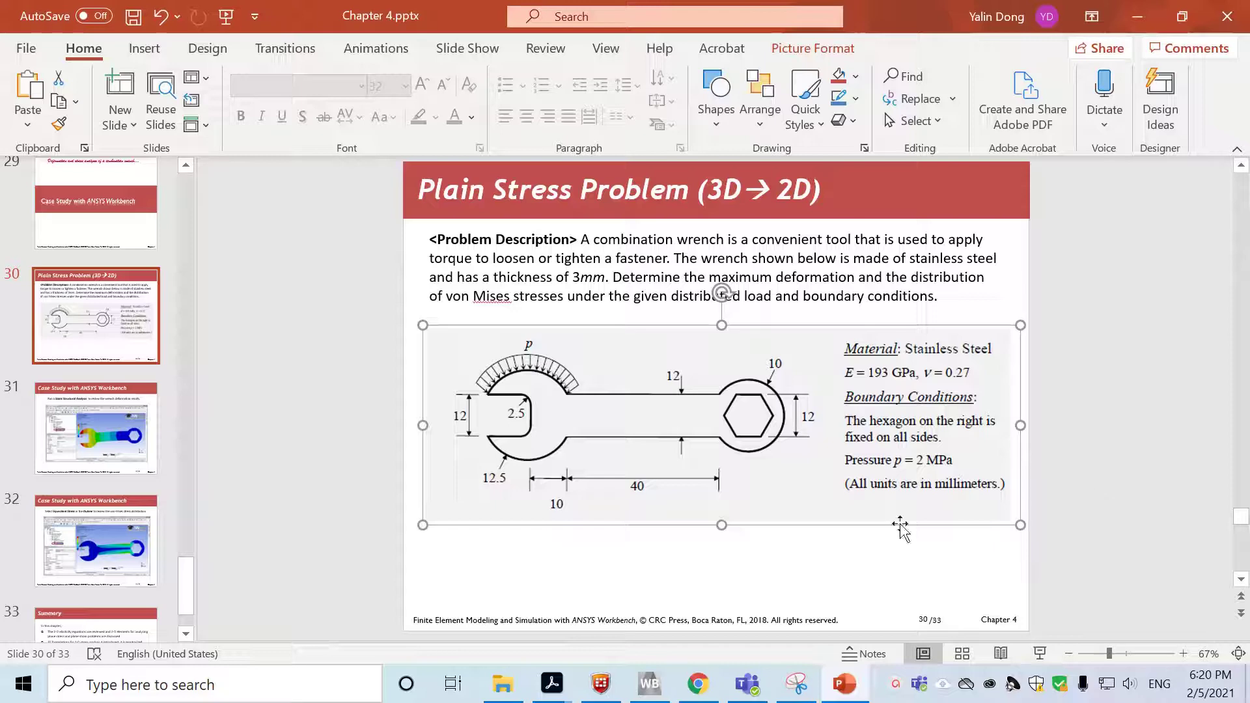
click(885, 564)
click(872, 495)
Switch to ANSYS Workbench, start a new project and add a Static Structural system to the project schematic
click(649, 683)
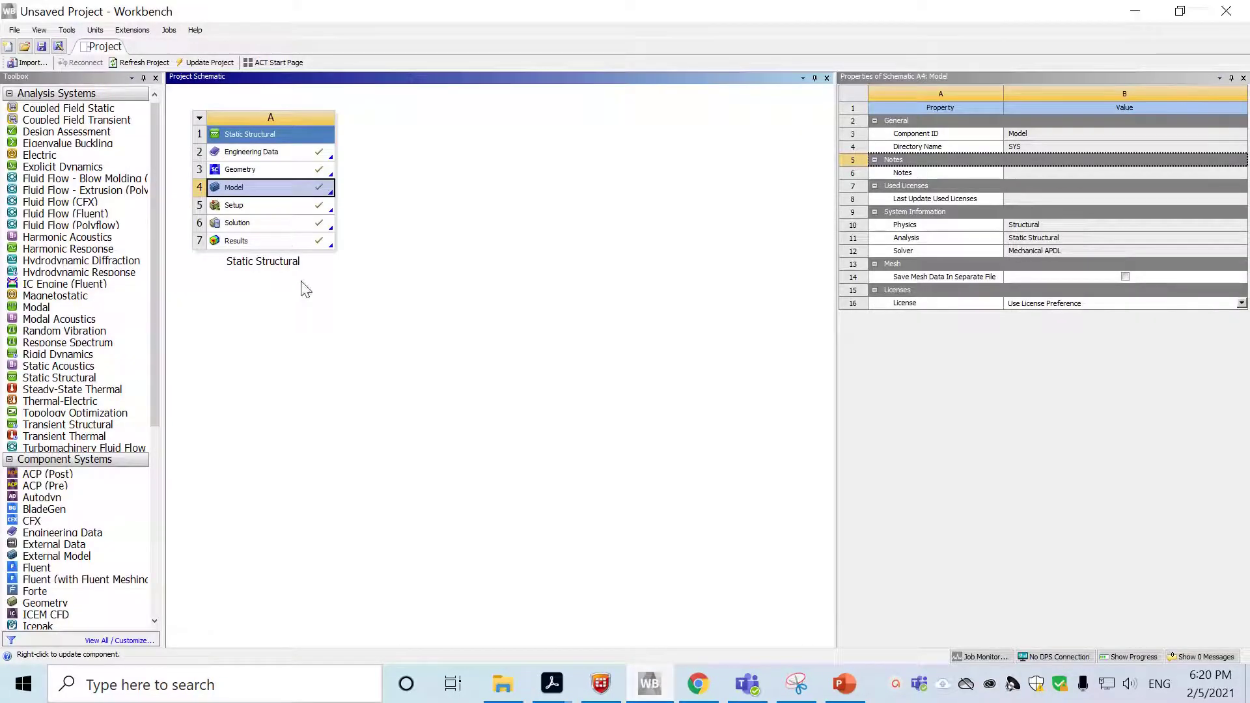
click(14, 30)
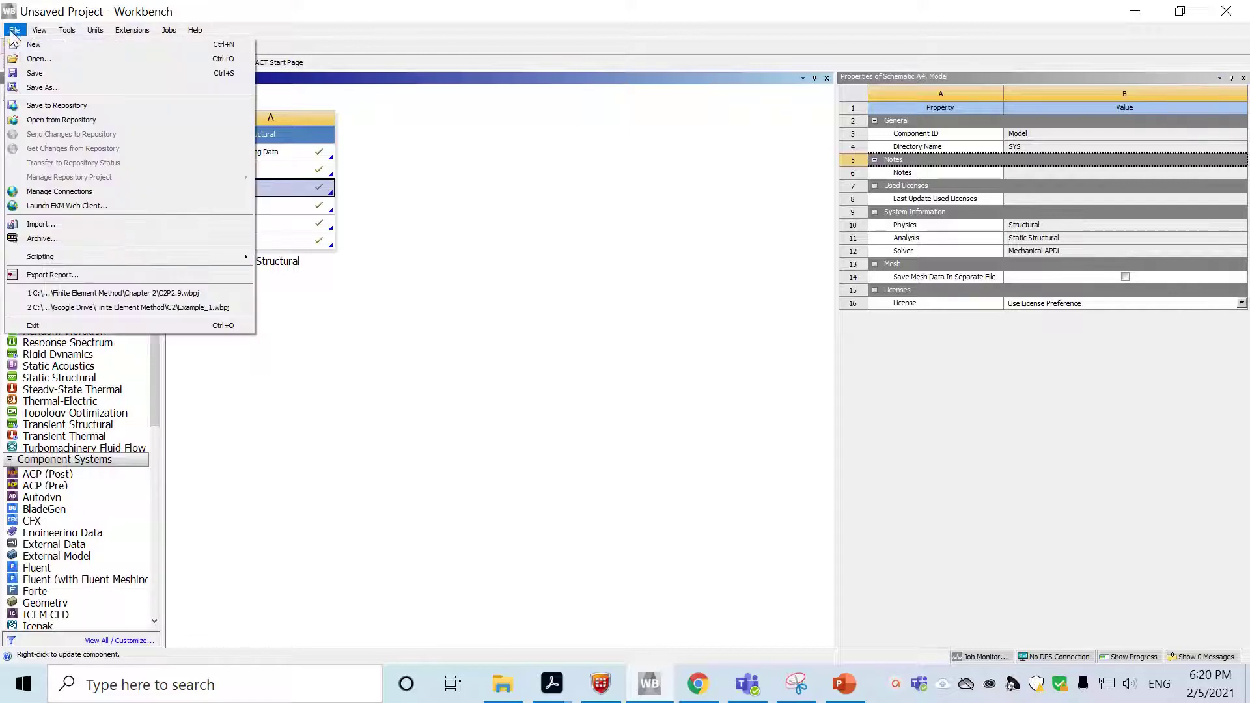
click(92, 46)
click(655, 376)
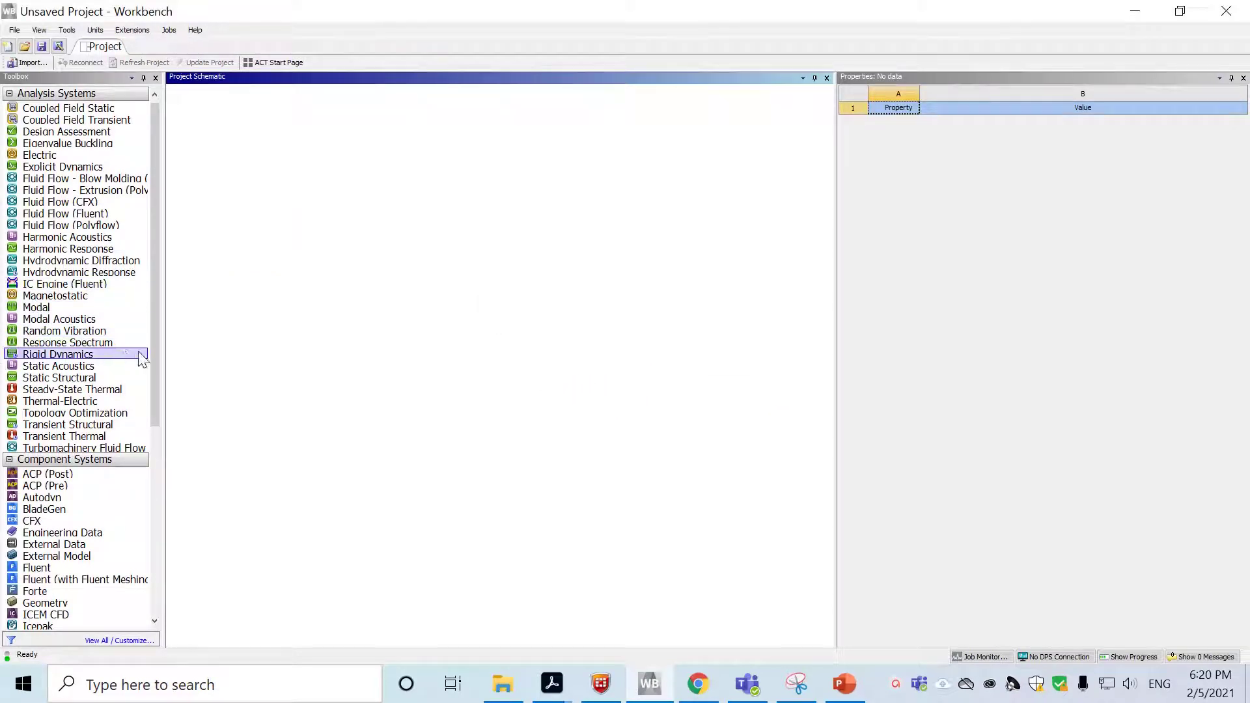
drag(62, 378, 243, 127)
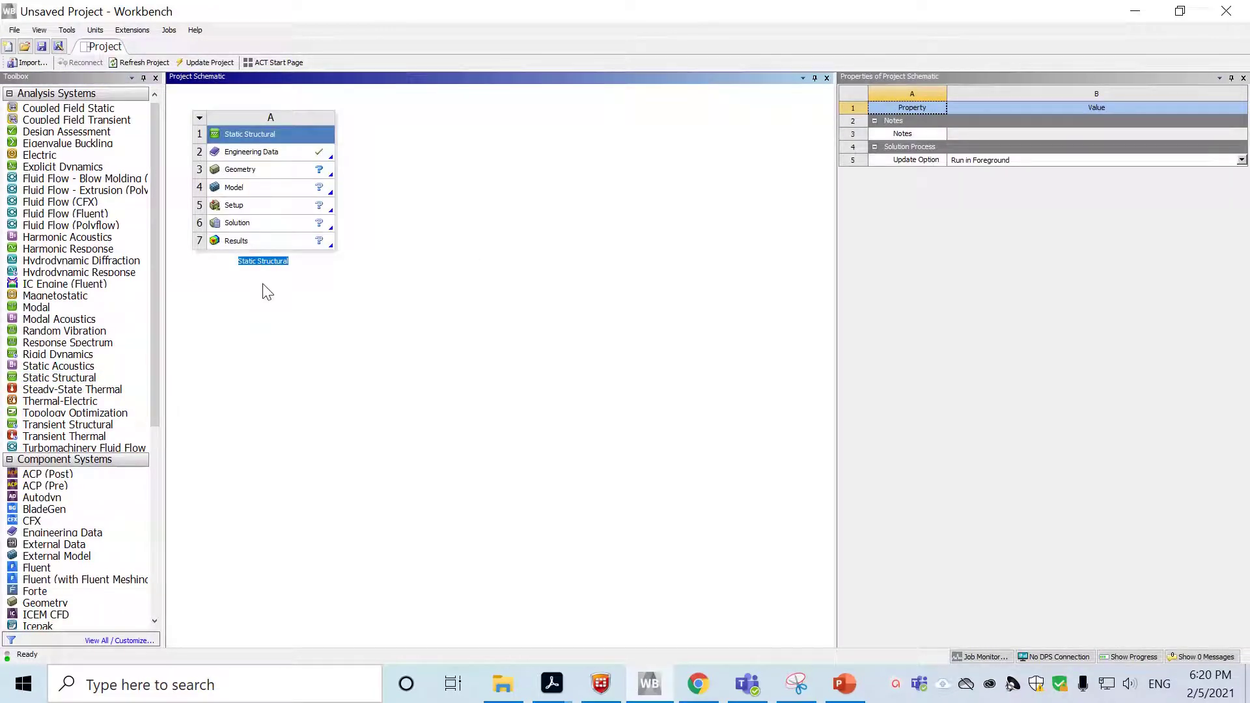
Open the system's Engineering Data and add a new material named StainlessSteel_C4
click(262, 156)
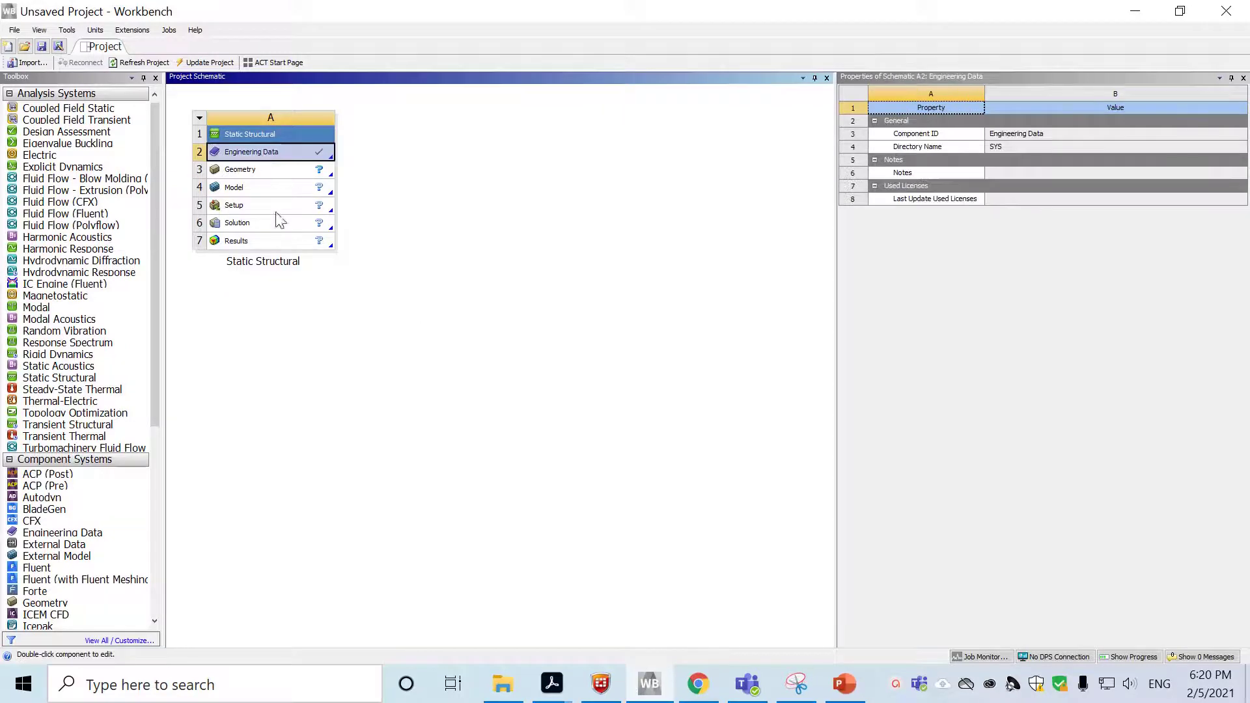
double_click(276, 155)
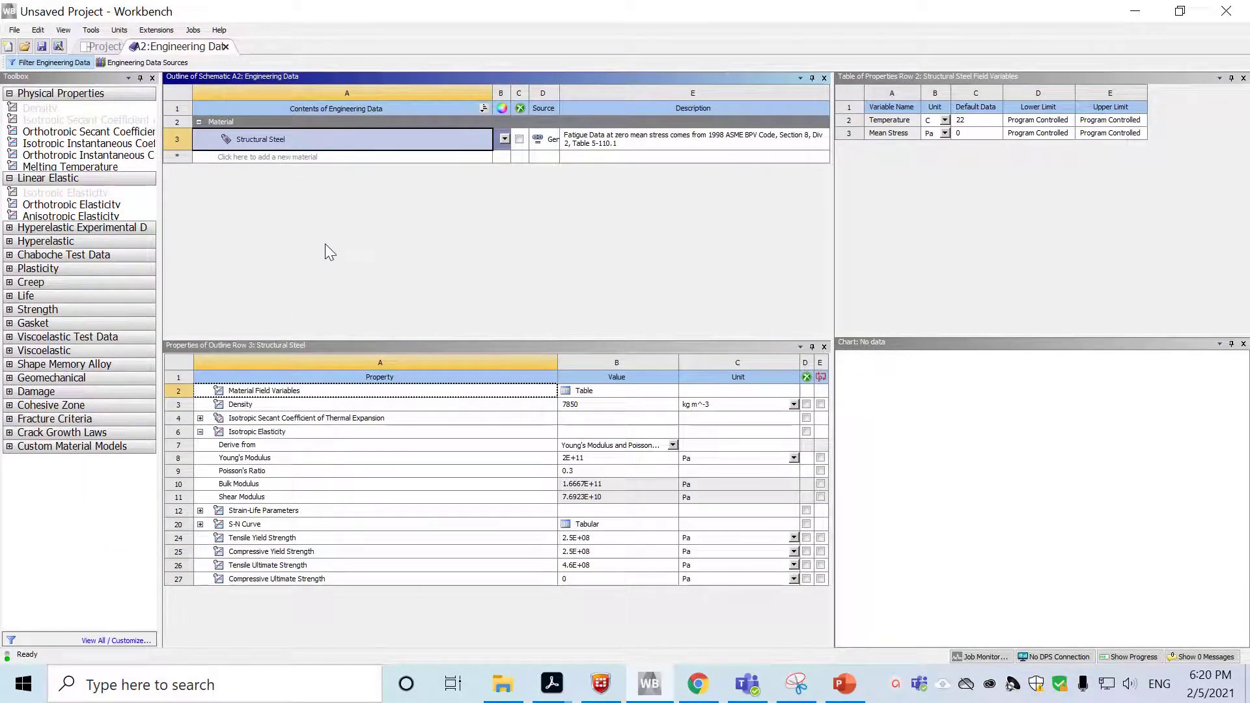
click(276, 157)
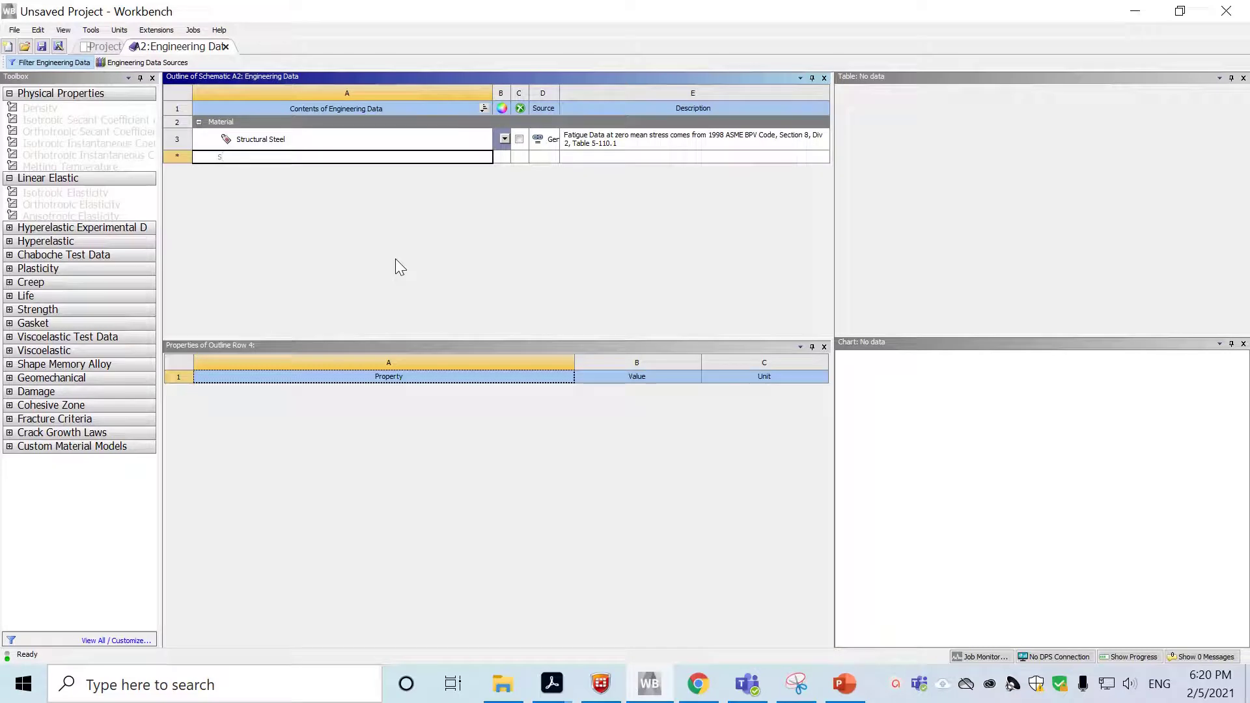
text(Ste)
text(inlessSt)
text(eel)
text(_)
text(C)
text(4)
key(Return)
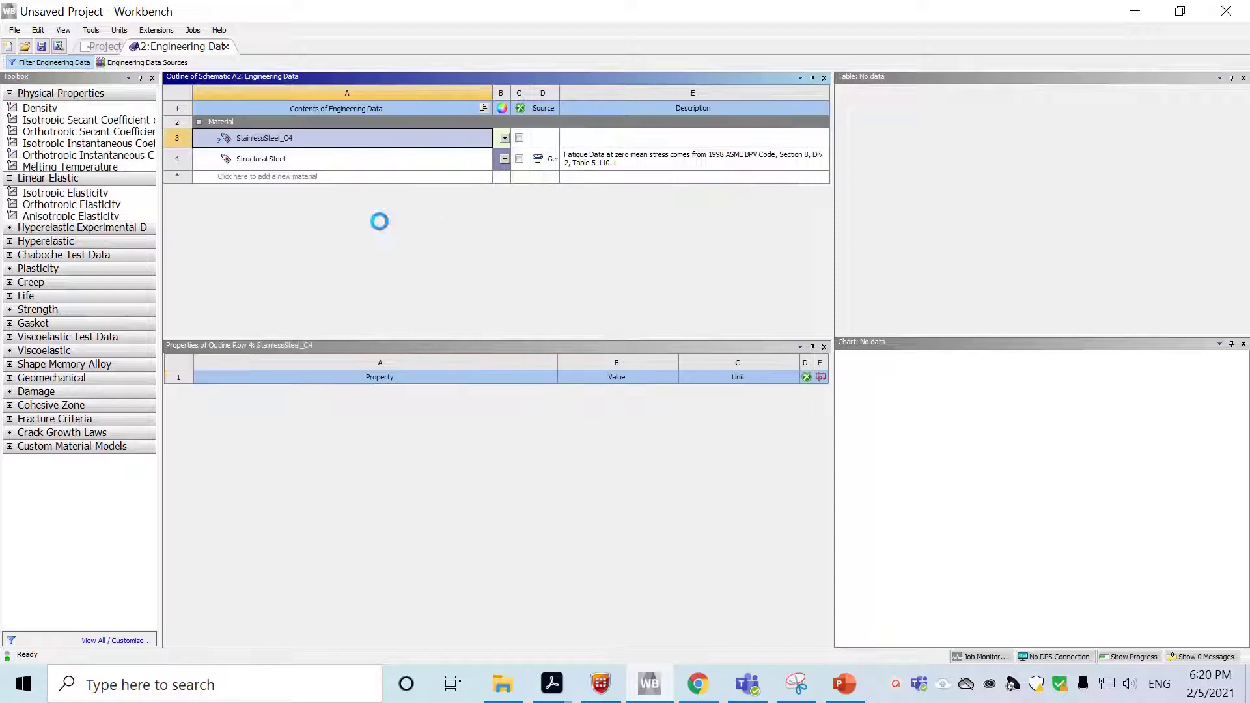
Add Isotropic Elasticity to StainlessSteel_C4 with a Young's modulus of 1.93E11 Pa and a Poisson's ratio of 0.27
click(79, 195)
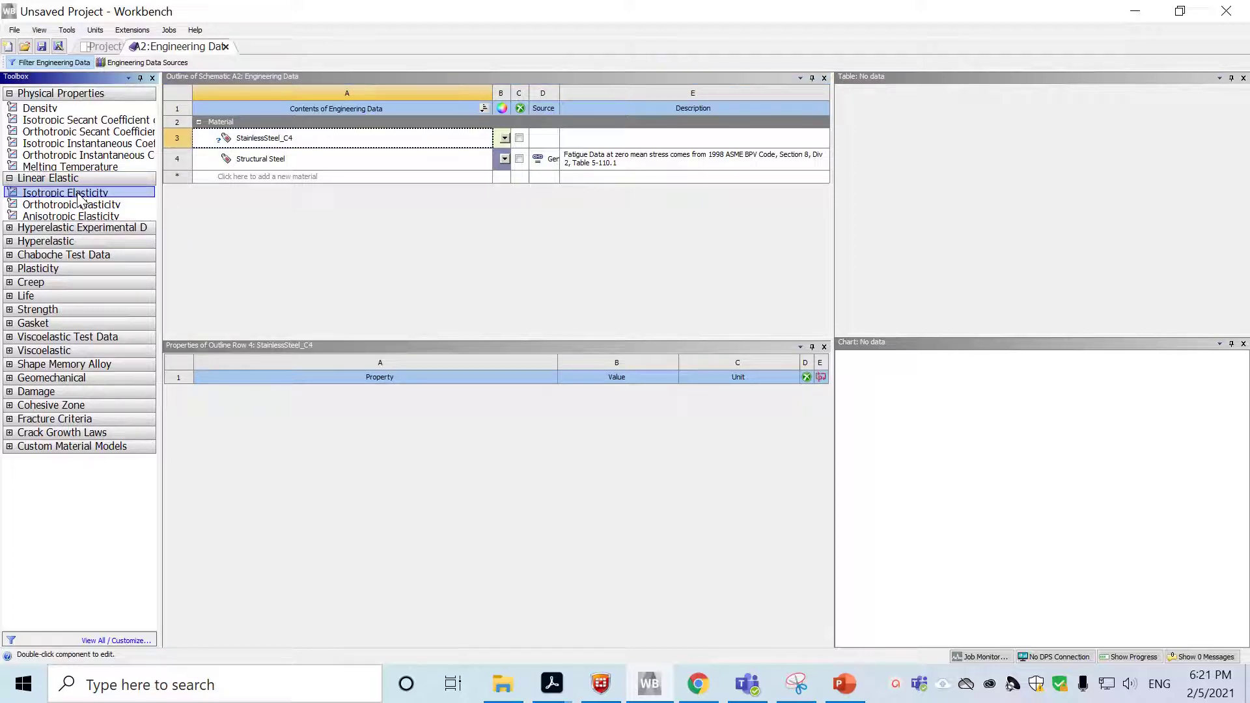
double_click(79, 197)
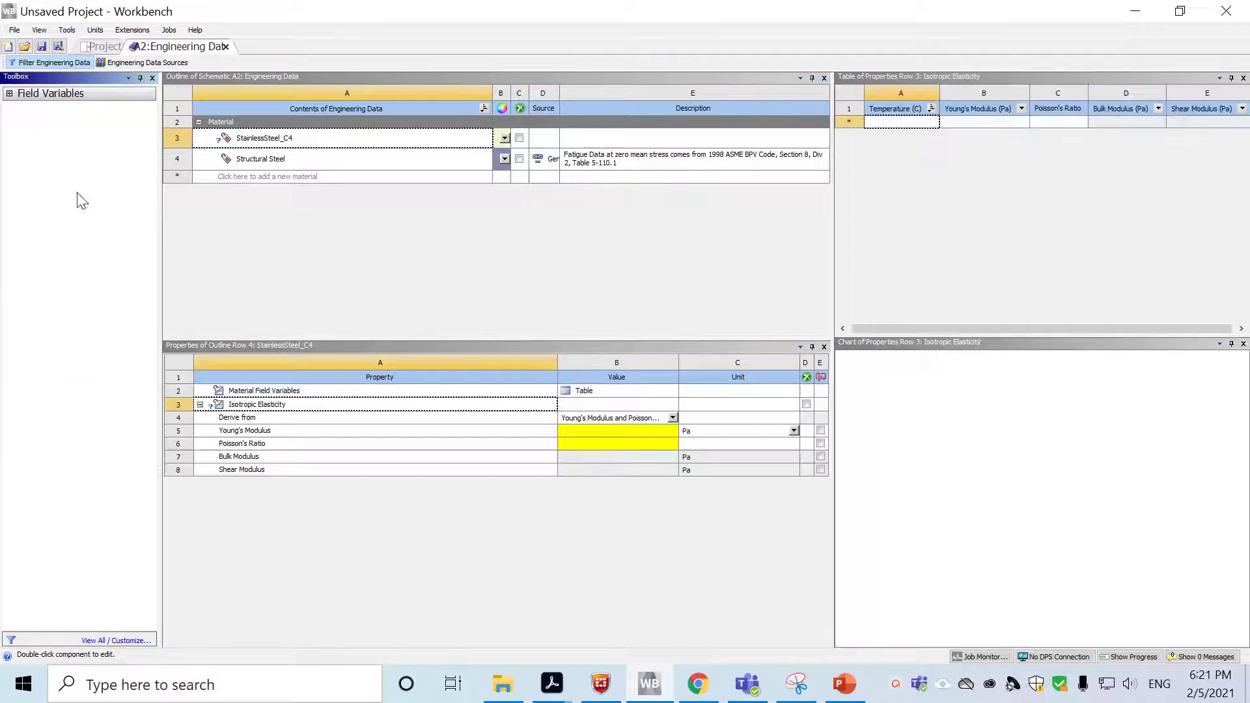
click(593, 430)
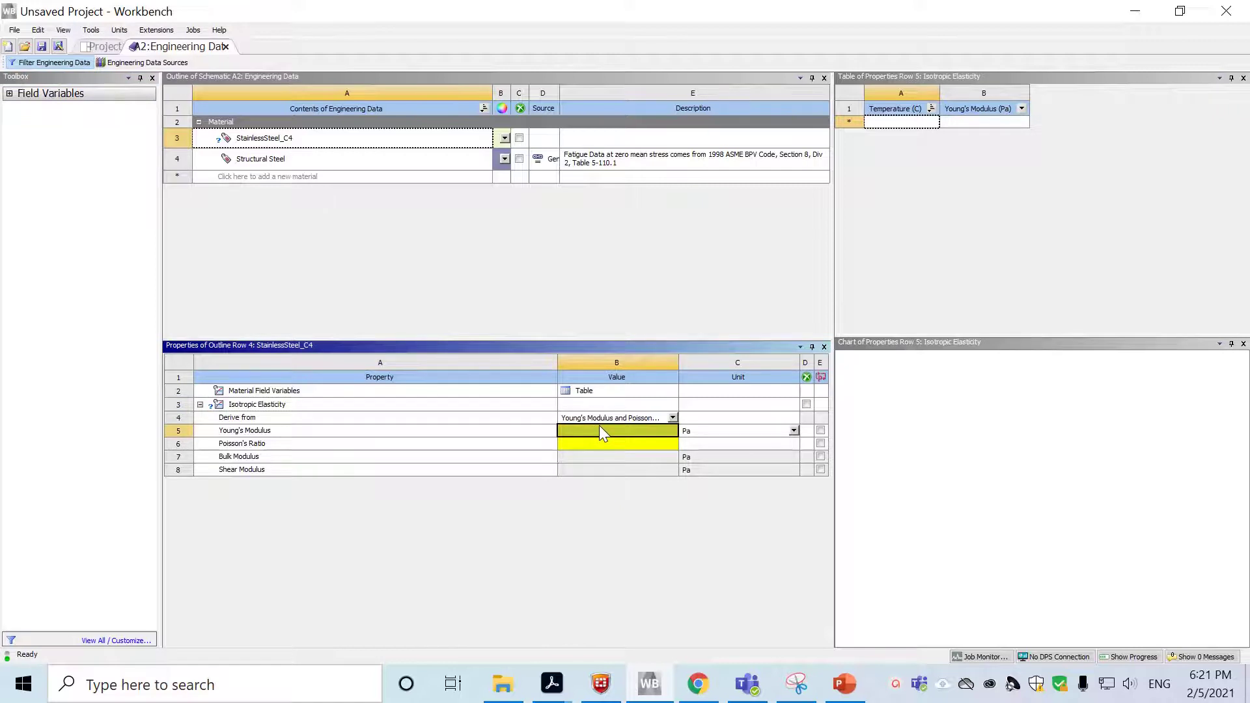
text(1.93E11)
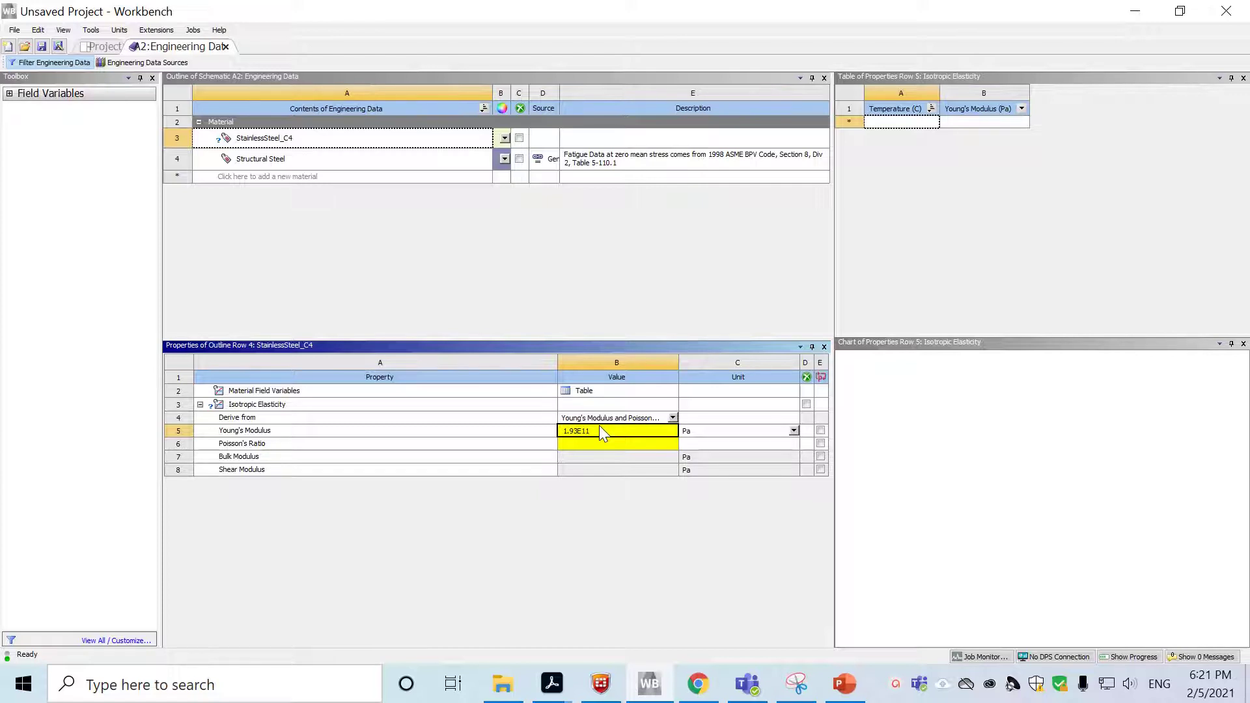
key(Return)
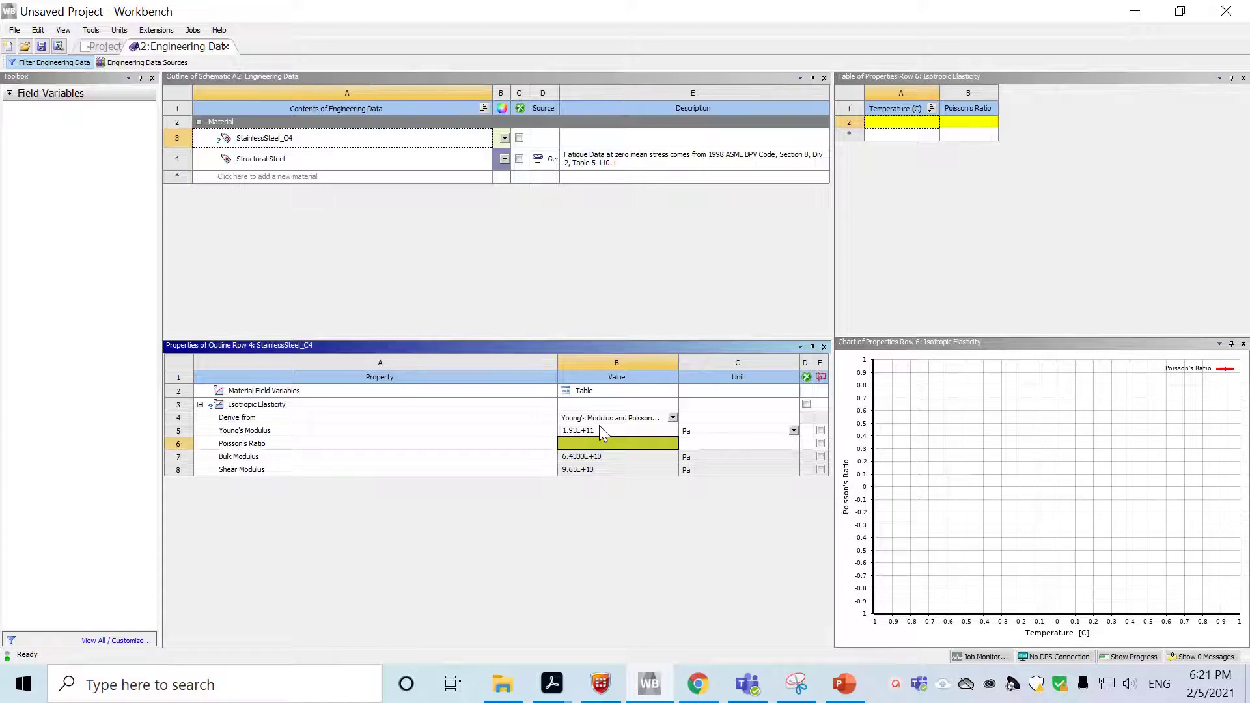
text(0.27)
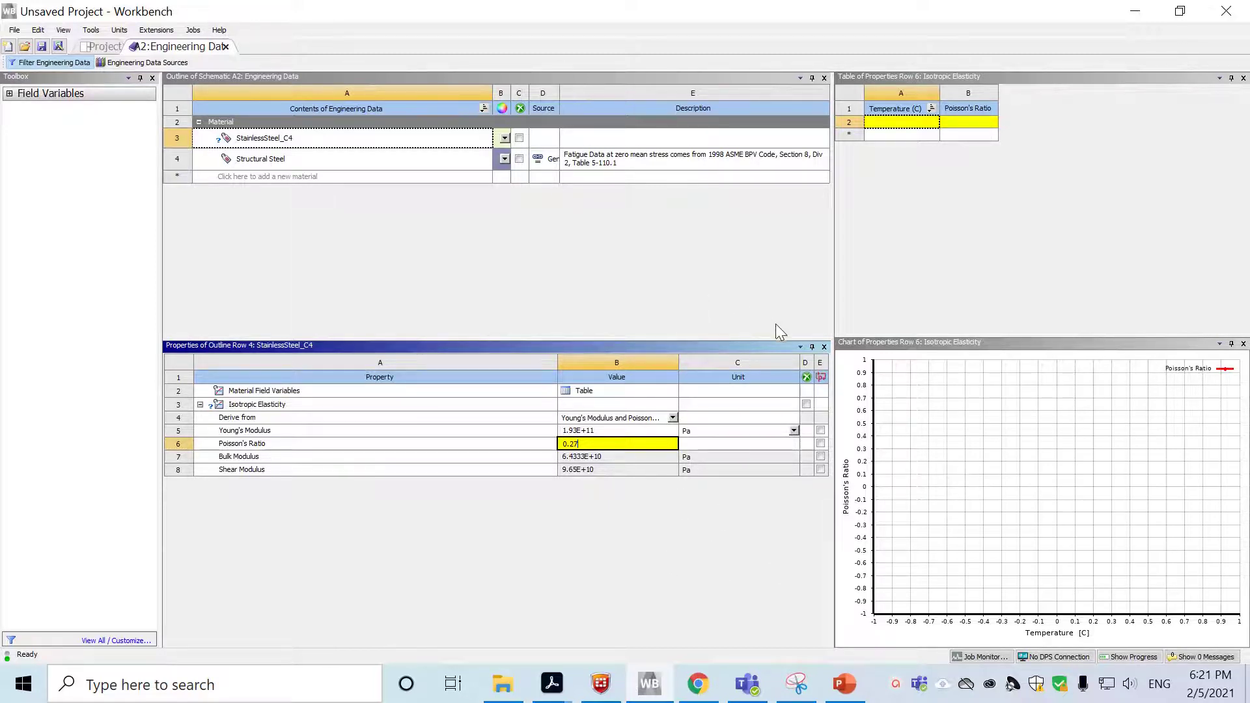
key(Return)
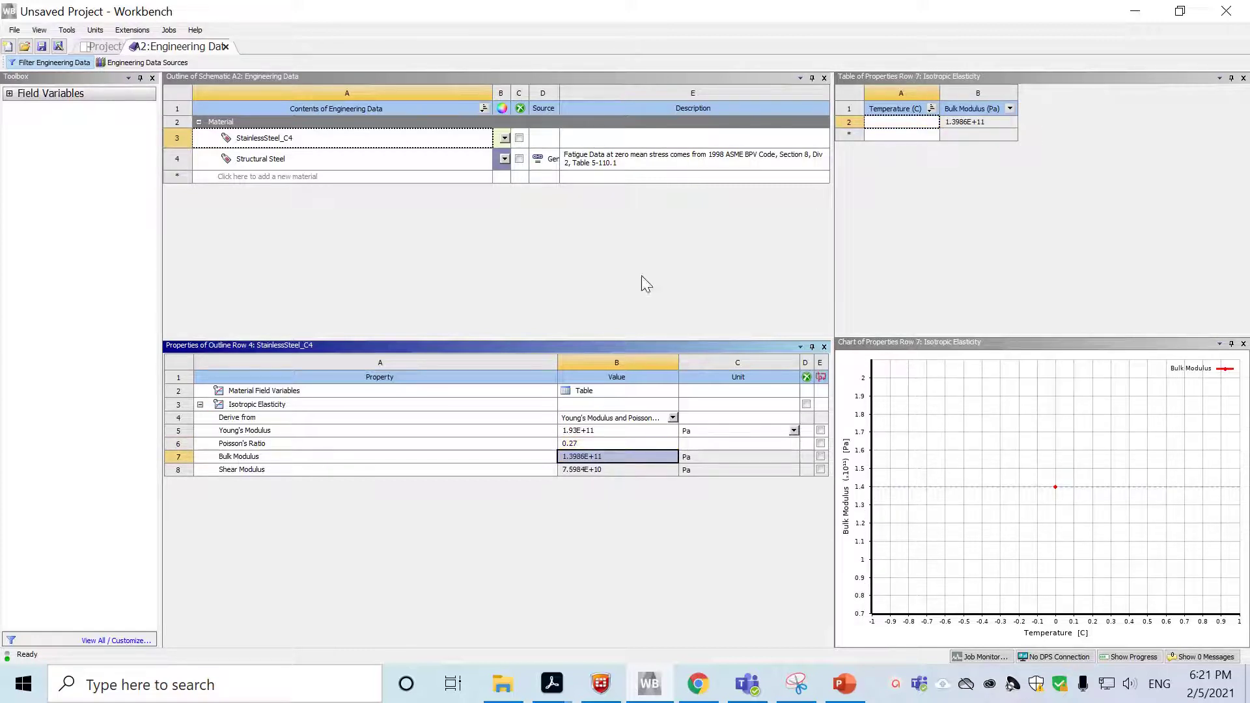
Close Engineering Data and set the analysis type in the Geometry cell's properties to 2D
click(225, 47)
click(236, 169)
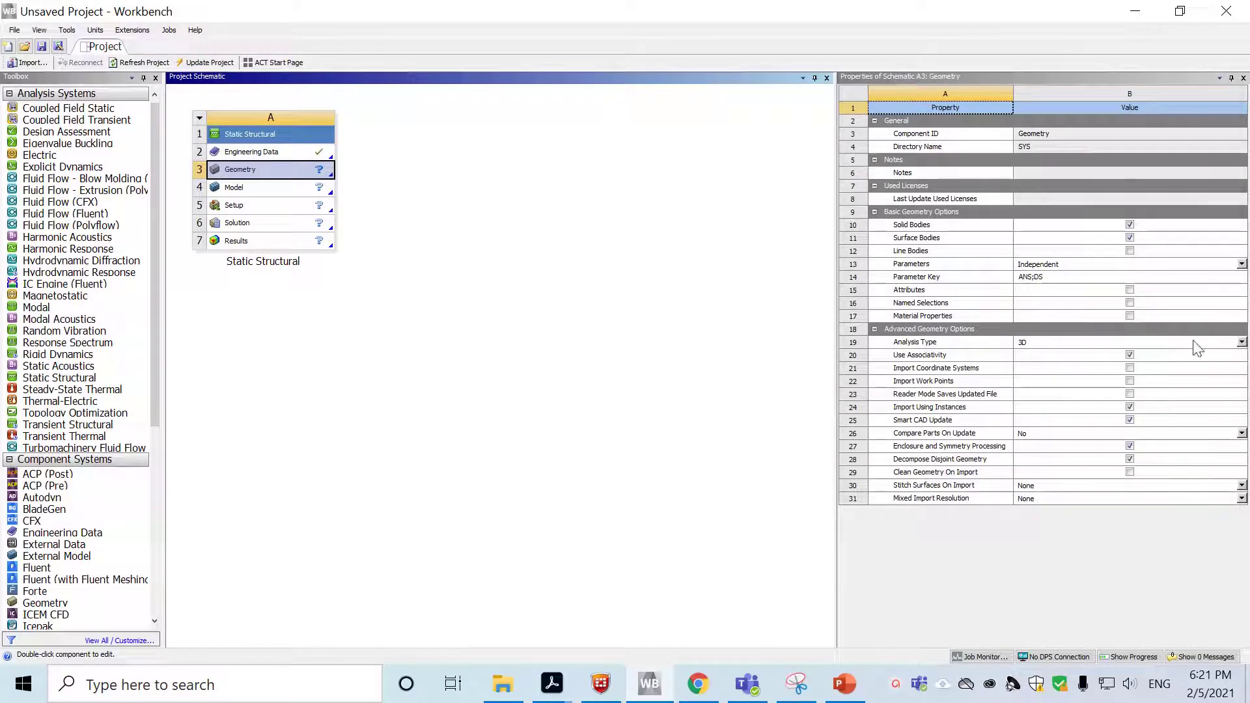
right_click(306, 177)
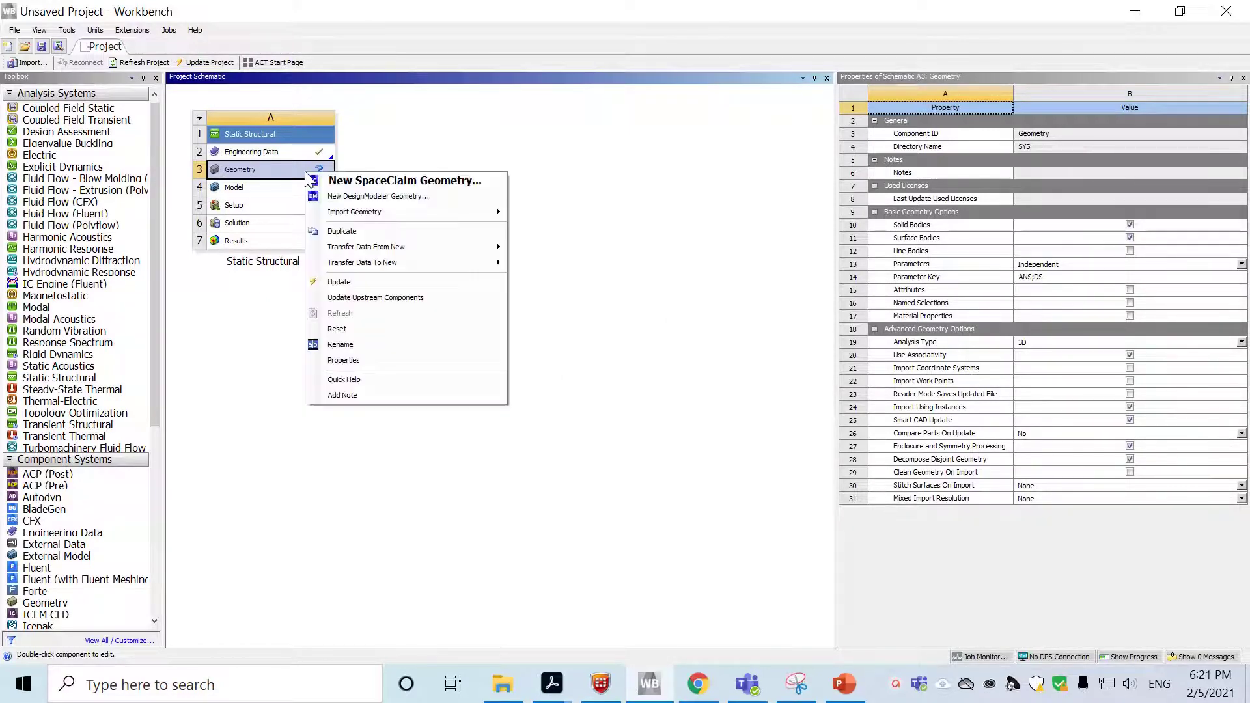
click(373, 360)
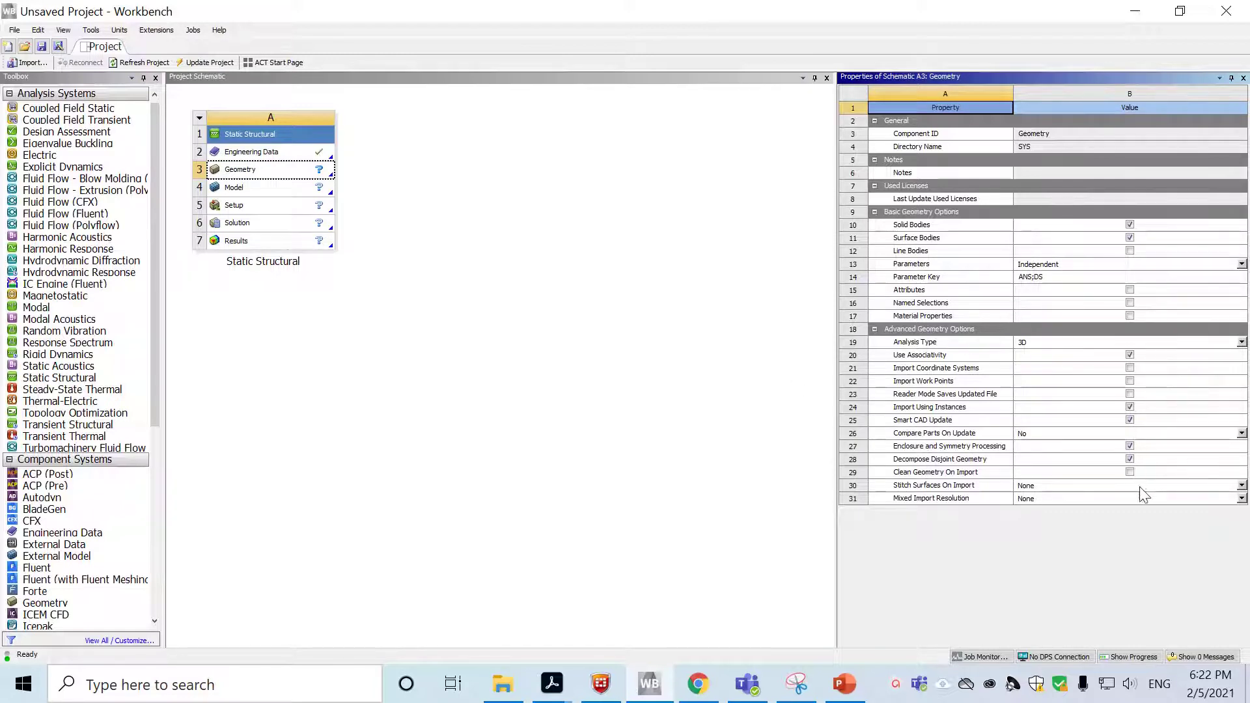
click(1054, 346)
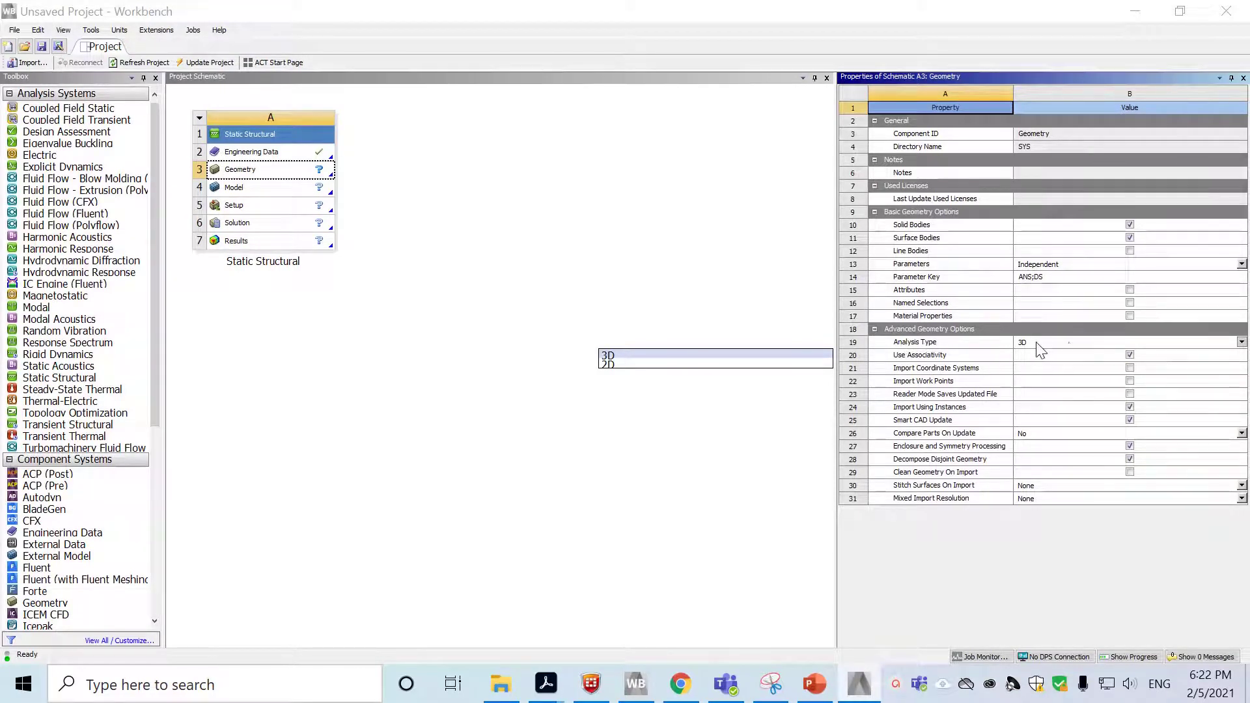
click(613, 365)
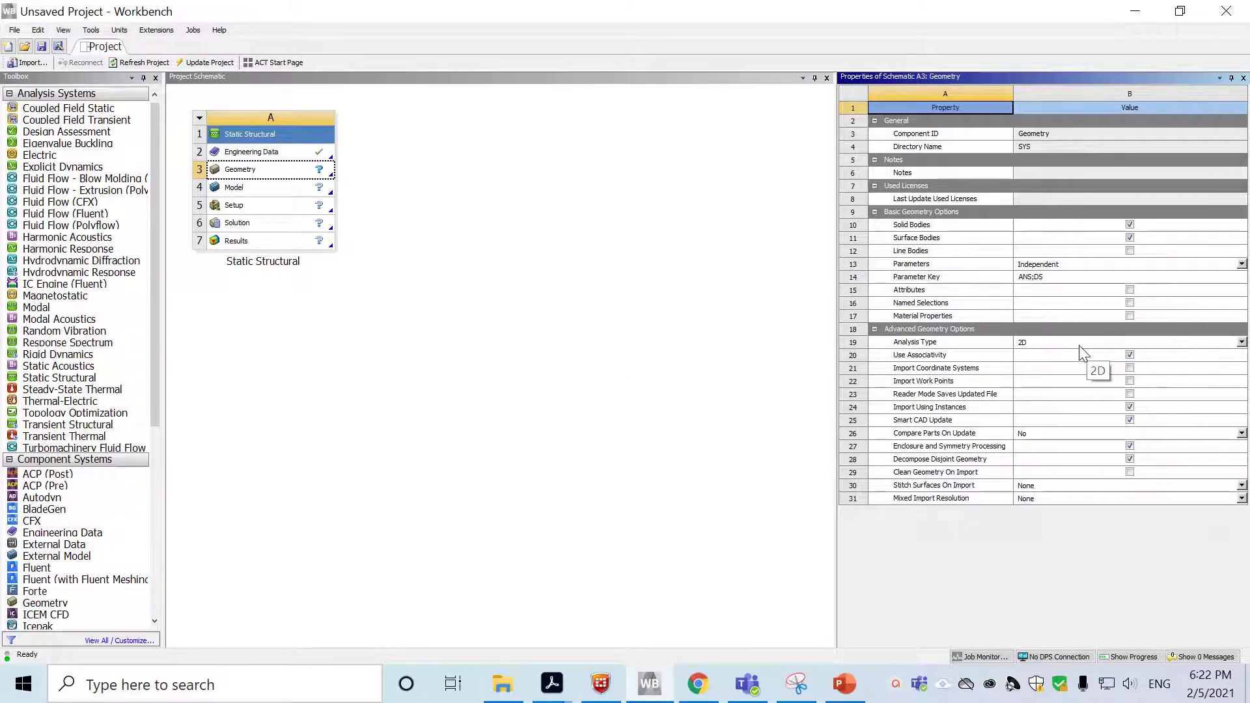
Open the geometry in SpaceClaim and select the XY plane as the new sketch plane
double_click(272, 171)
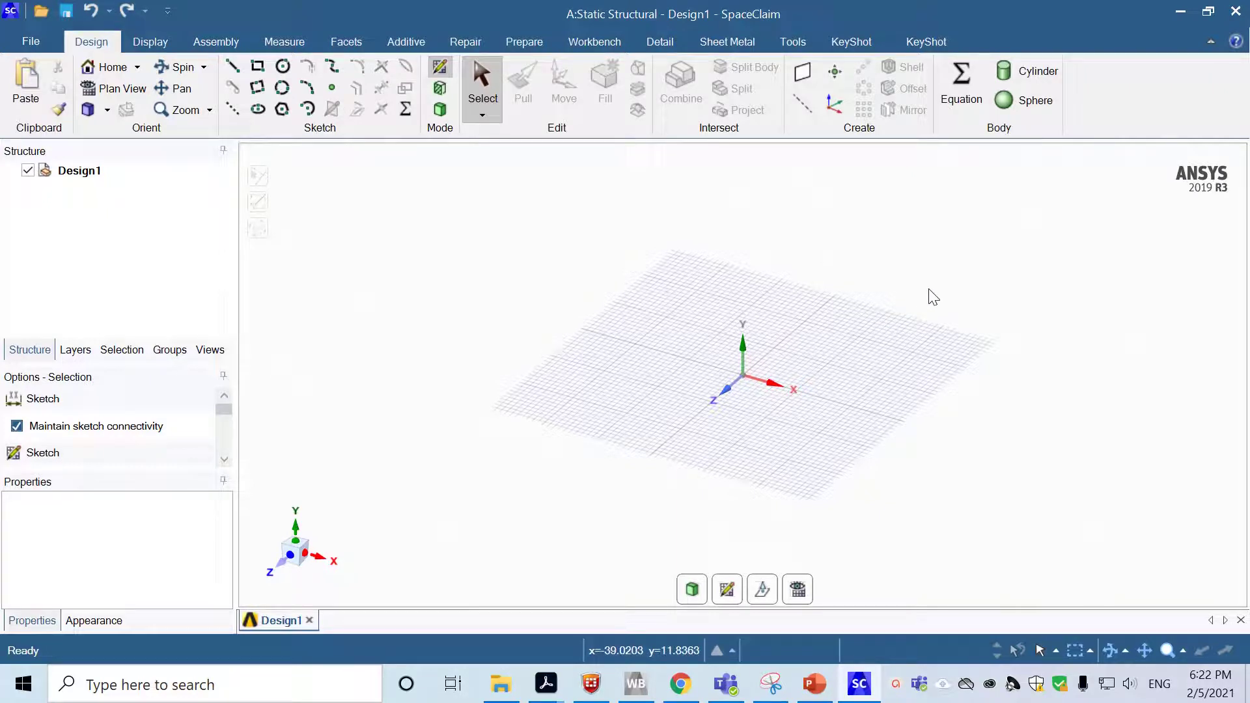
click(31, 41)
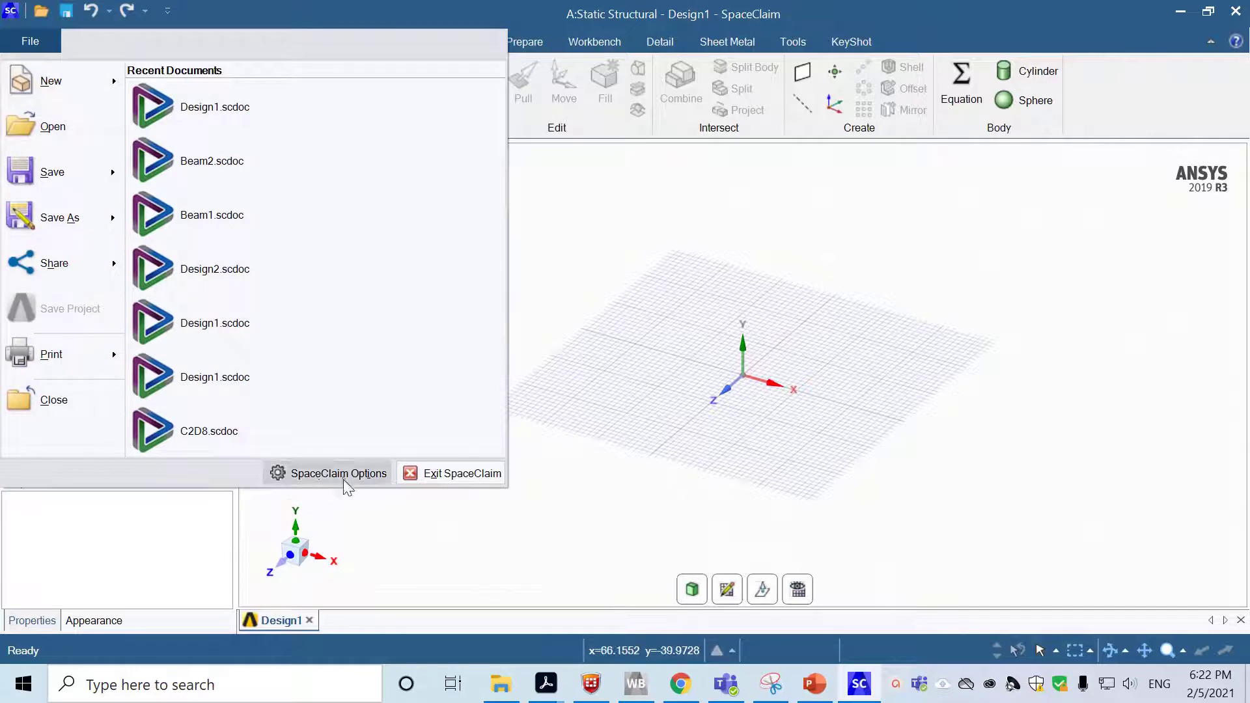
click(609, 522)
right_click(902, 222)
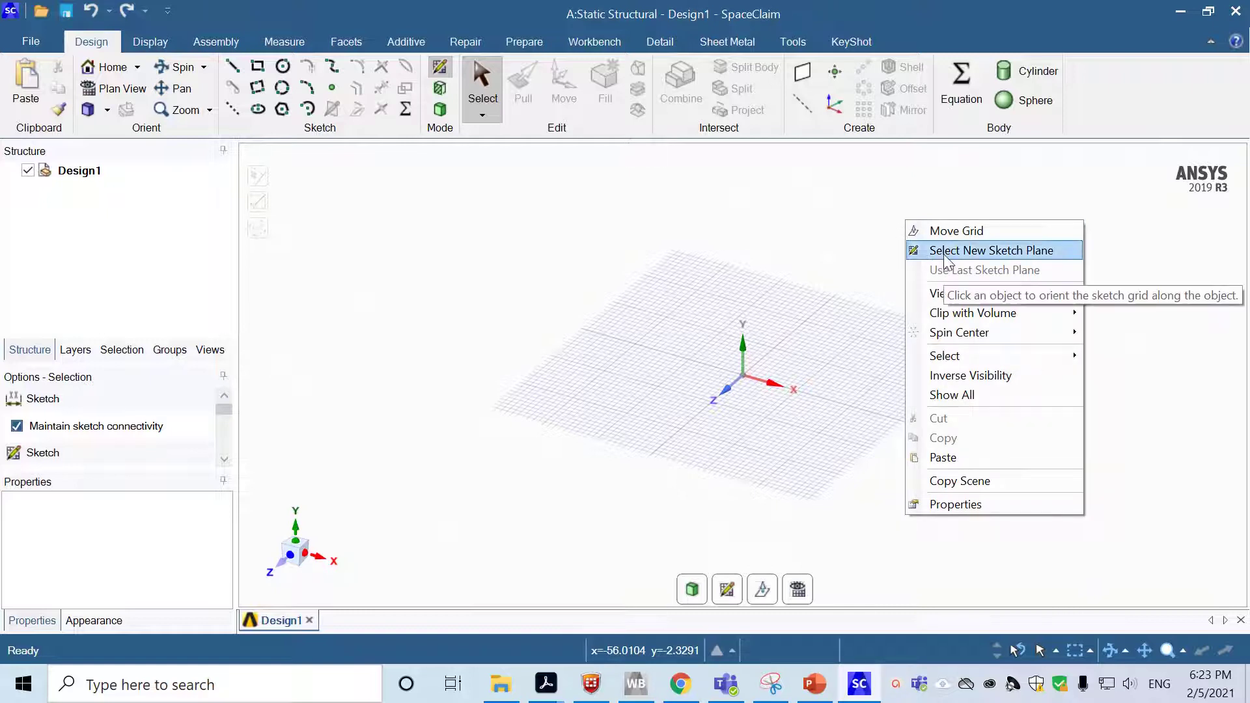
click(1057, 250)
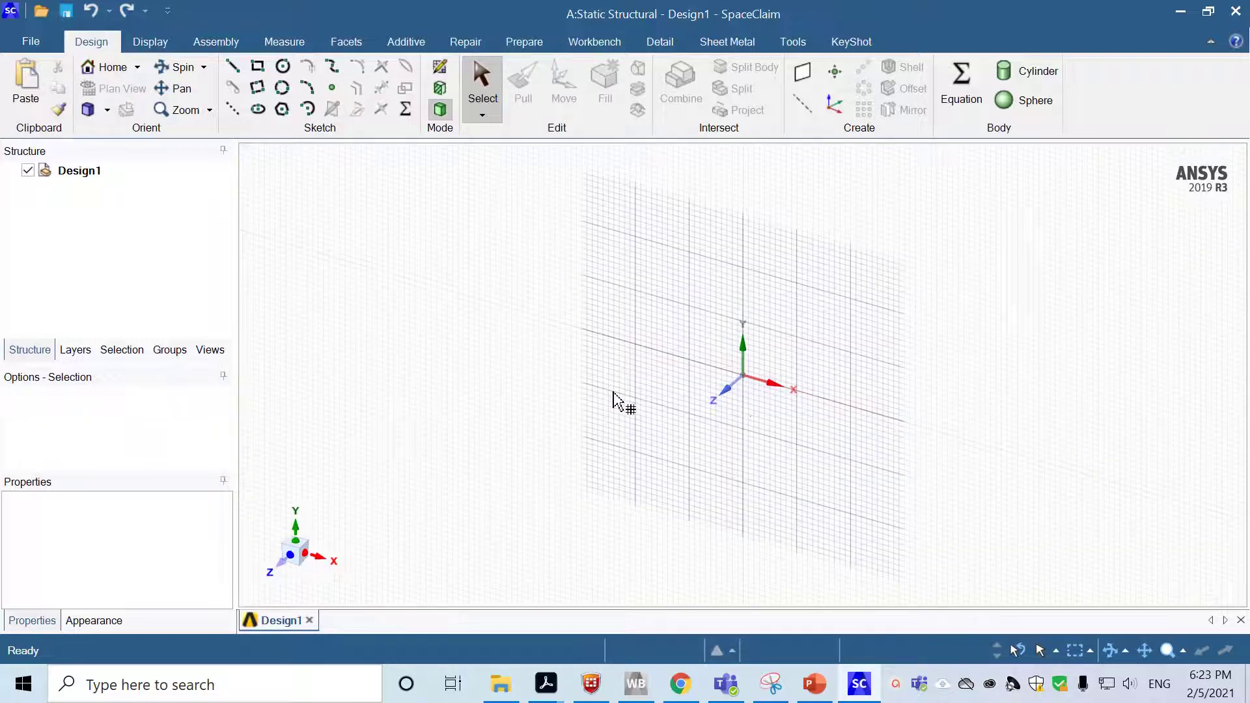
click(723, 358)
click(882, 313)
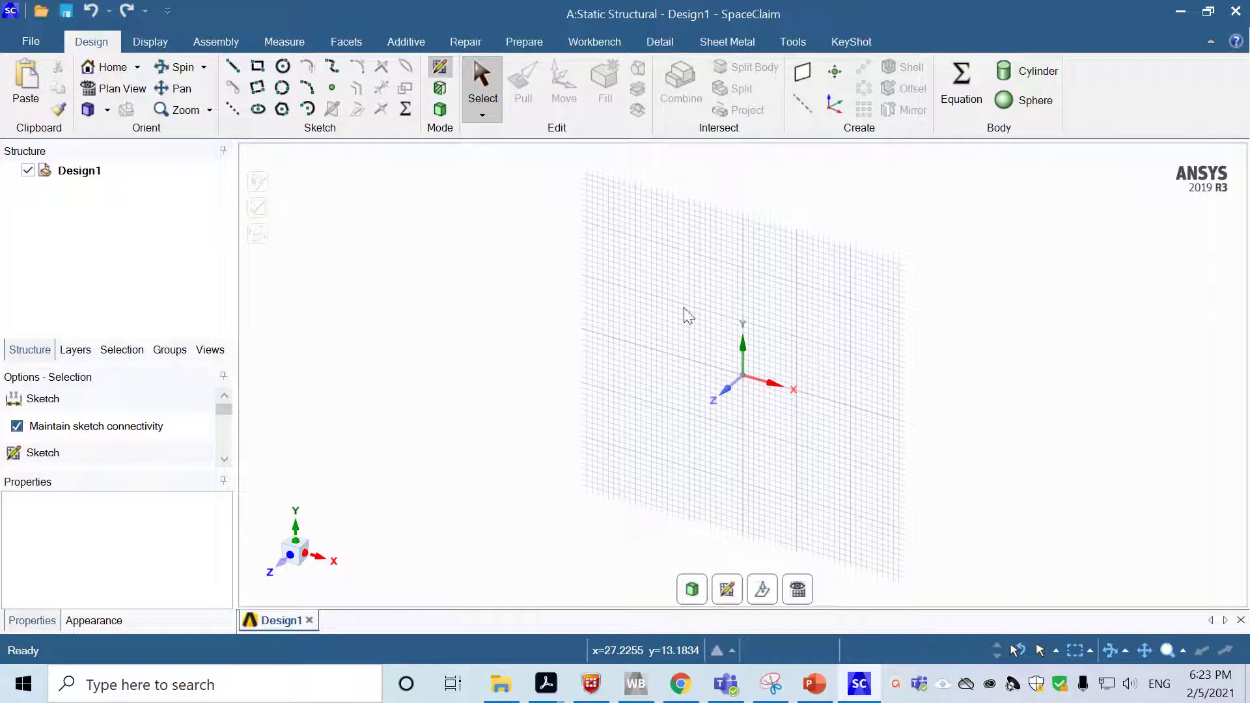
click(125, 89)
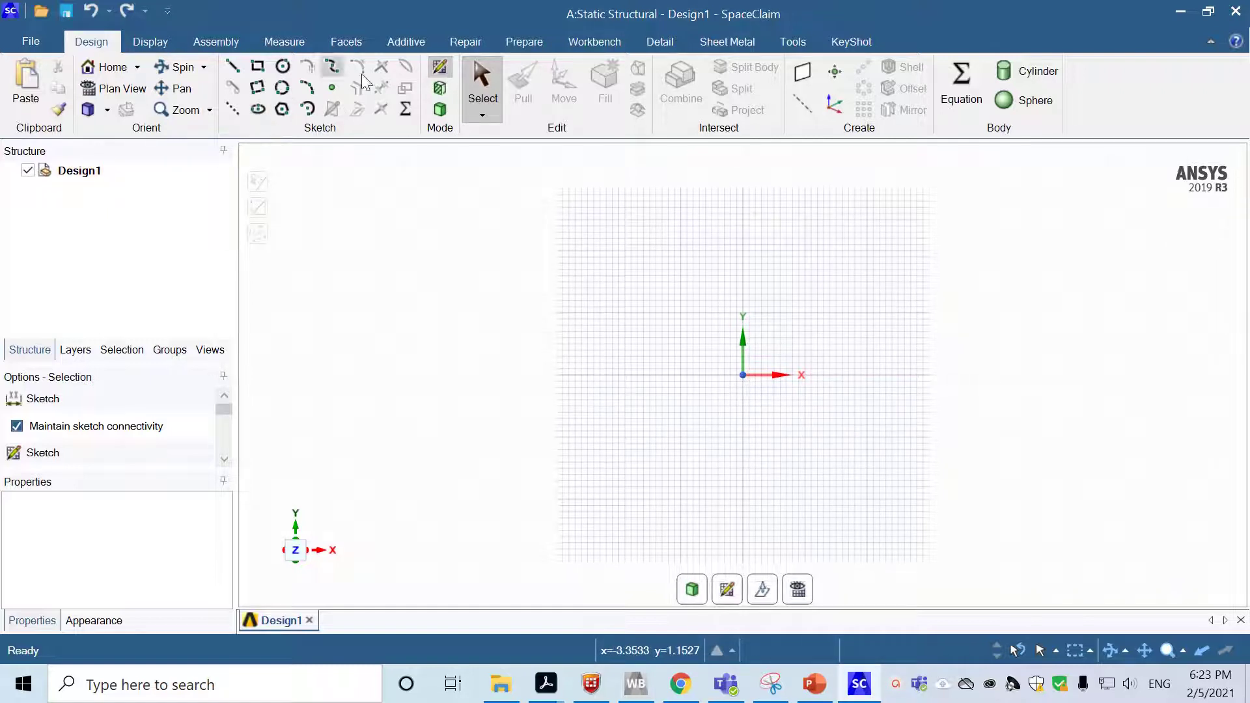
Sketch a 40 mm horizontal line from the origin along the positive X axis
click(441, 67)
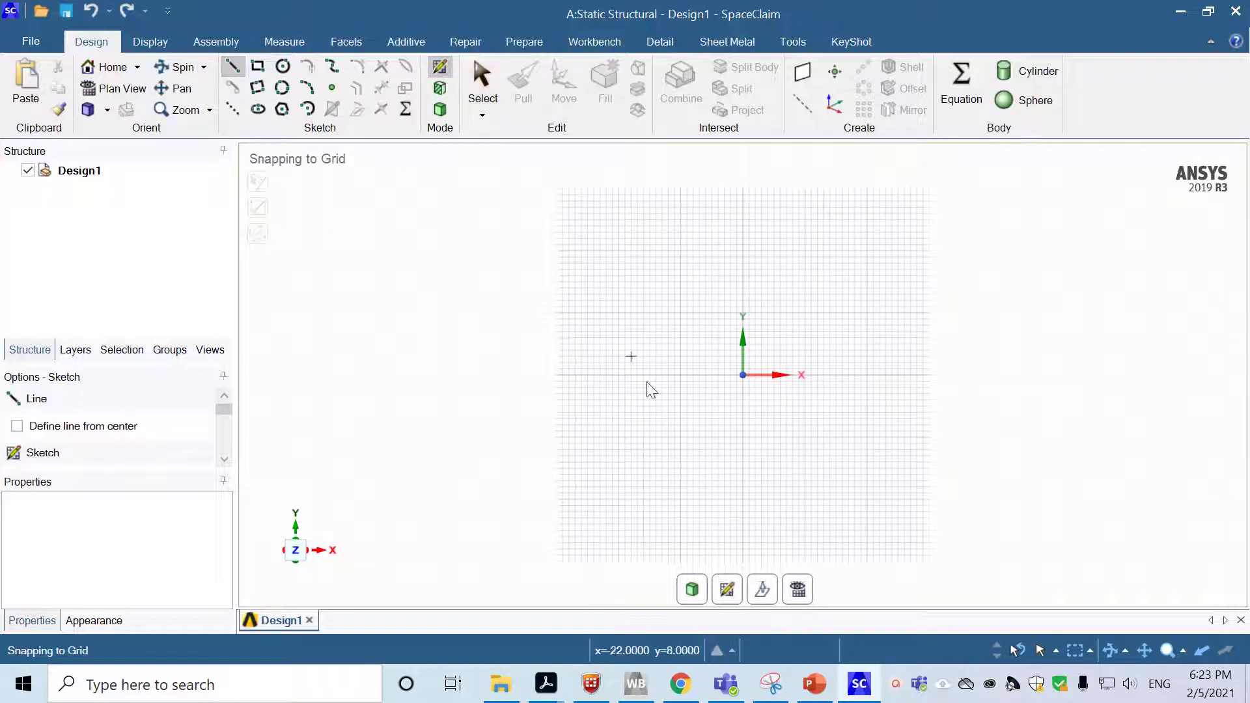
click(741, 375)
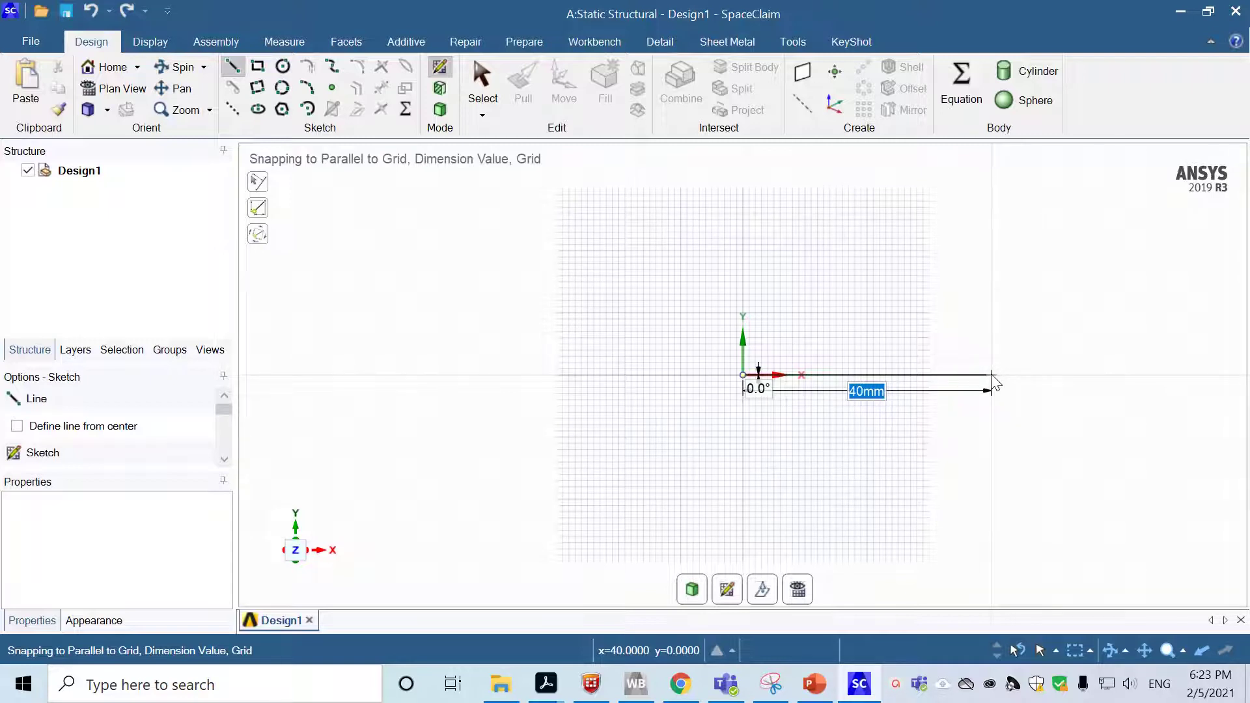
click(991, 375)
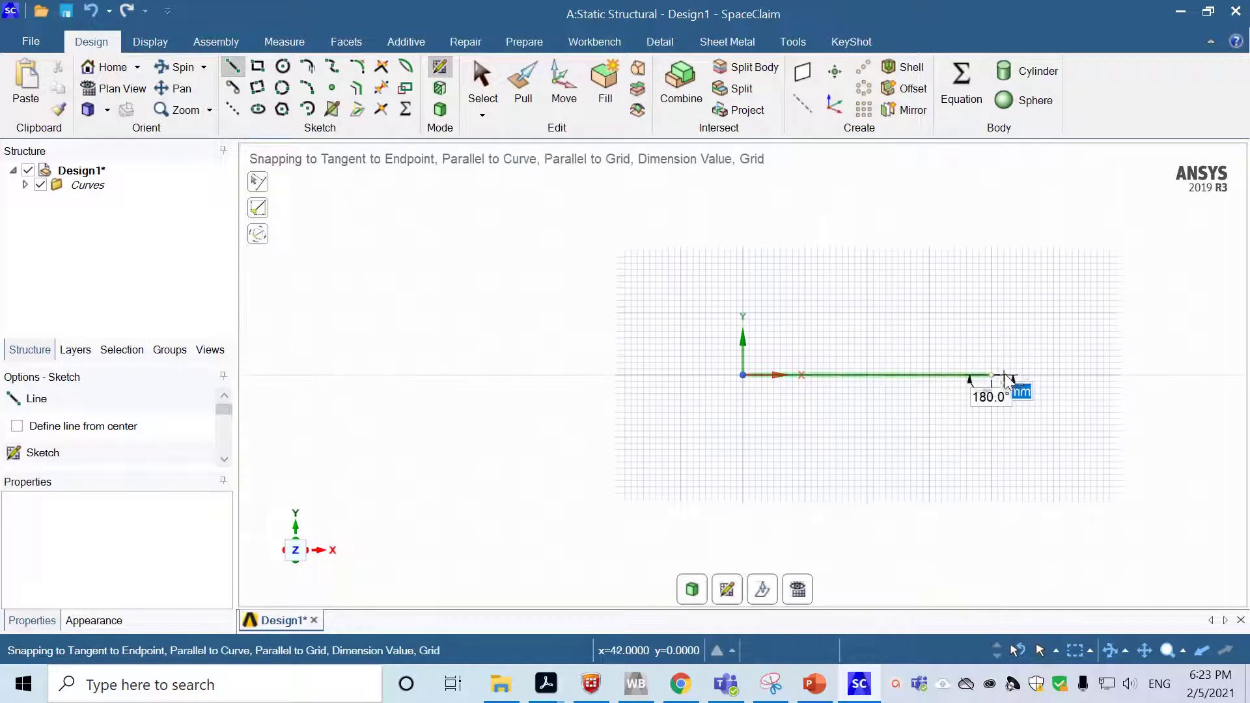
key(Escape)
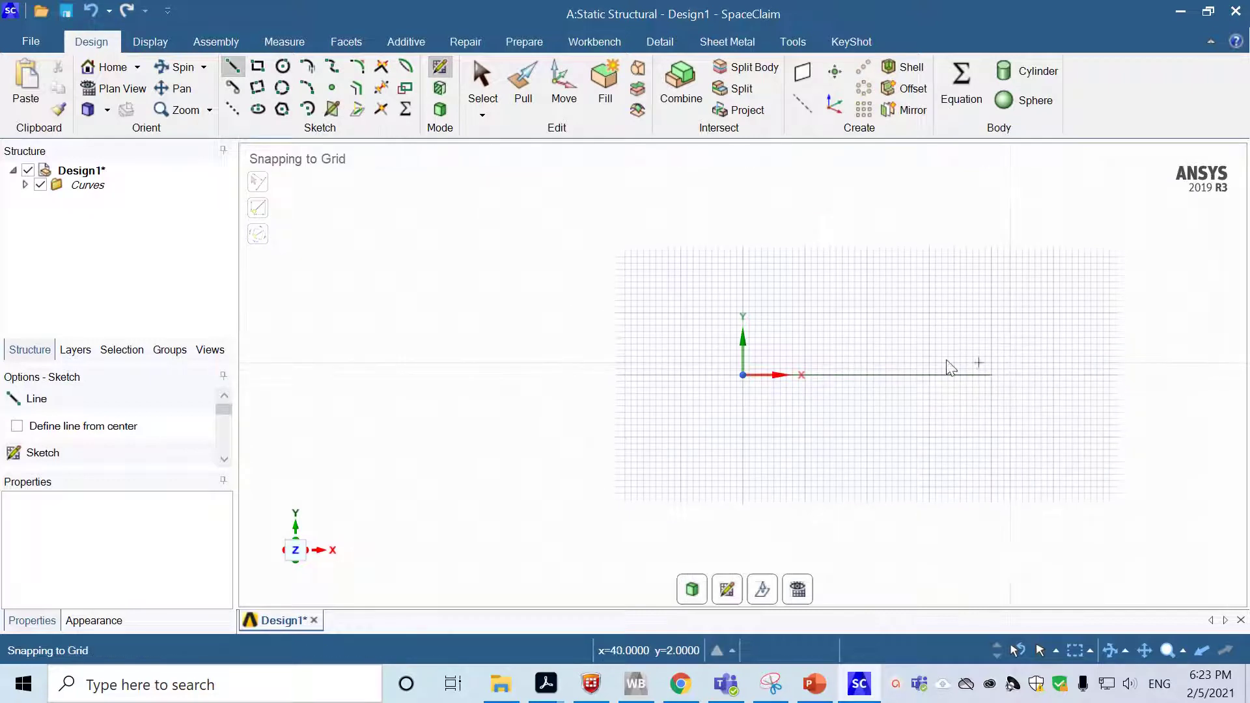
Turn on Cartesian dimensions in the sketch options
click(224, 459)
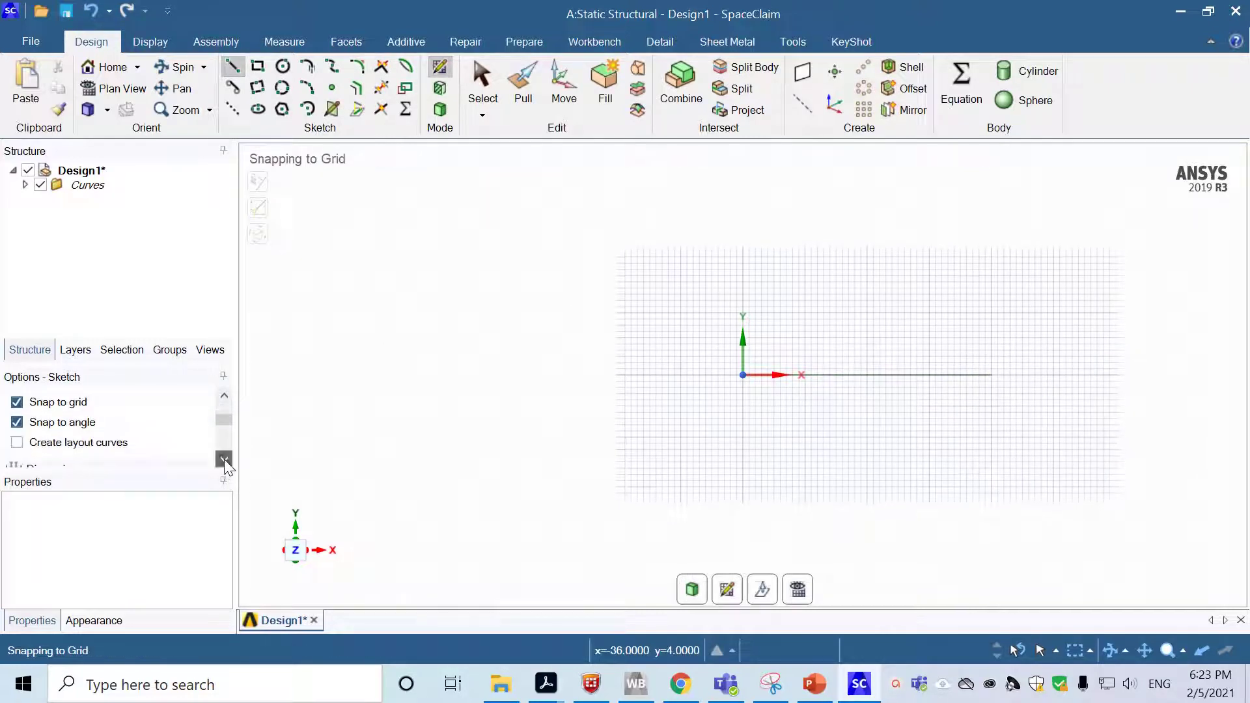
click(224, 460)
click(224, 459)
click(224, 460)
click(224, 460)
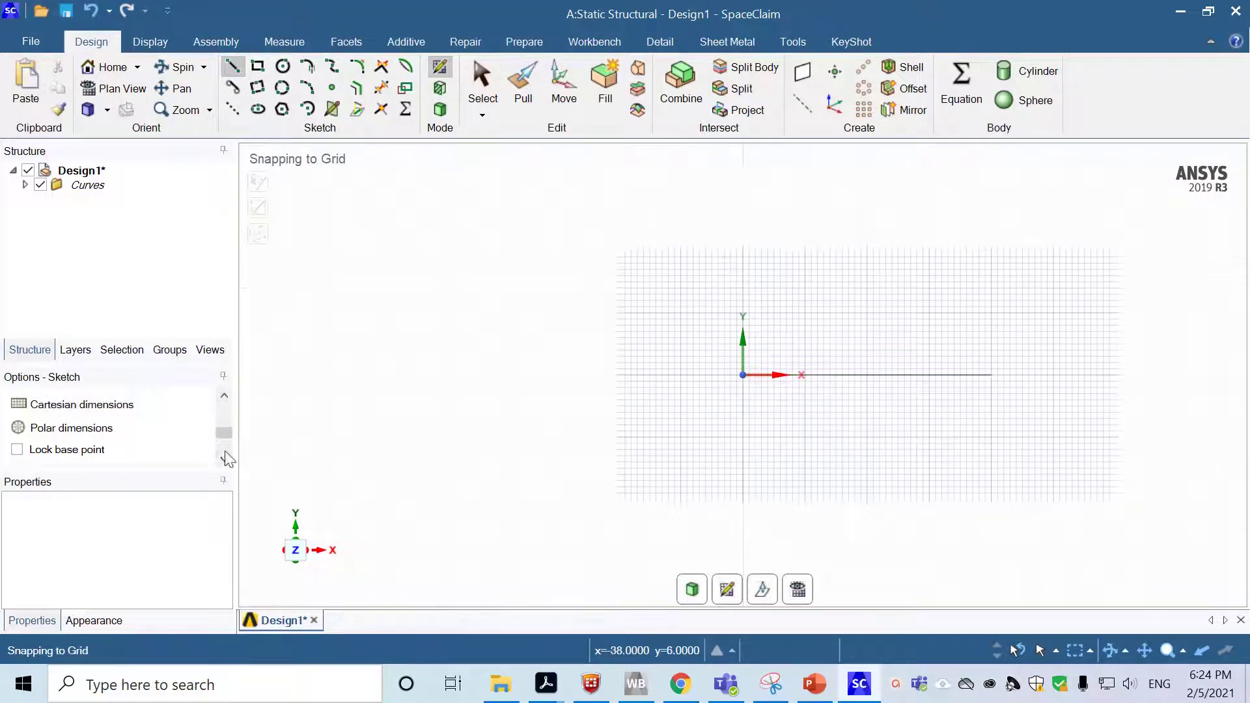
click(79, 406)
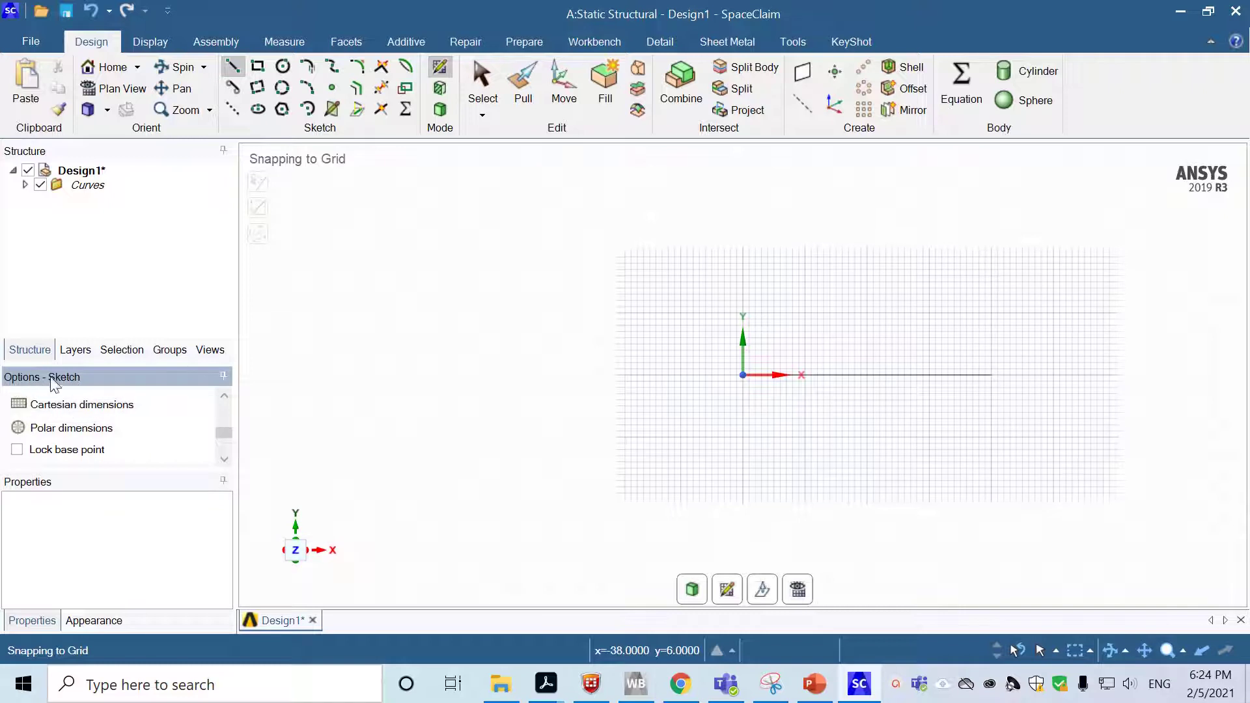
drag(224, 418, 224, 431)
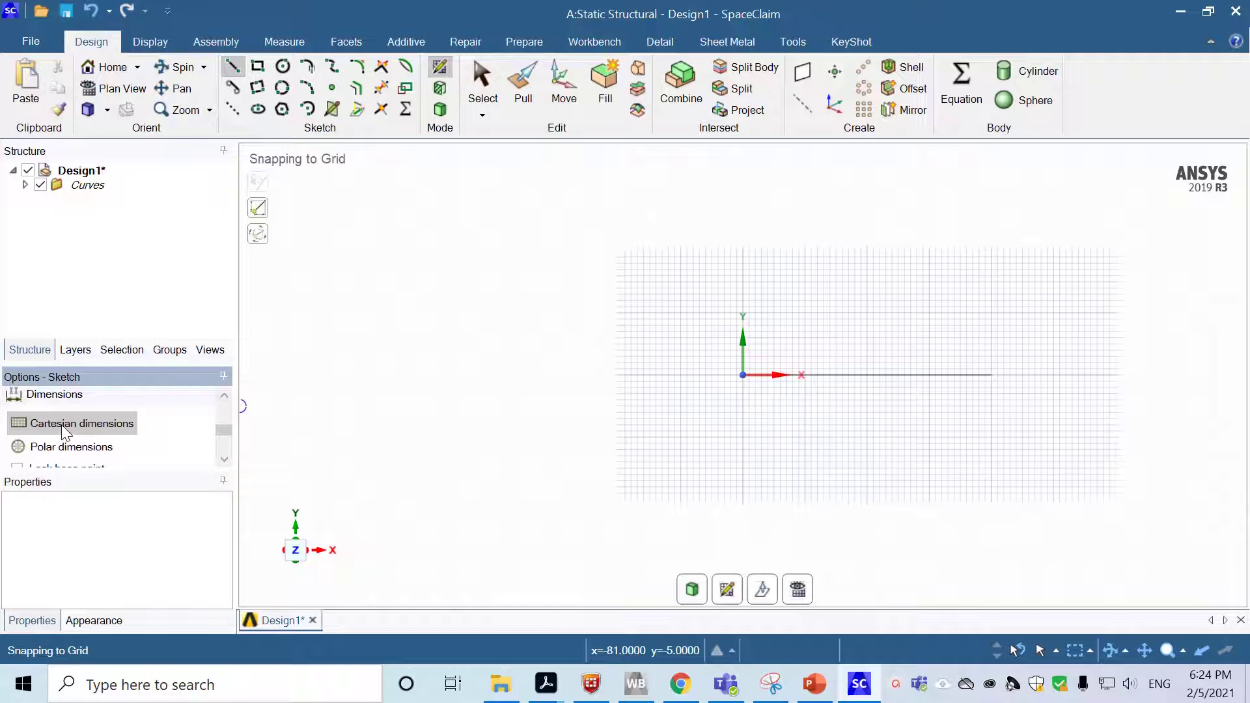
Sketch a second 40 mm horizontal line 12 mm above the first, starting on the Y axis and running in the positive X direction
click(743, 376)
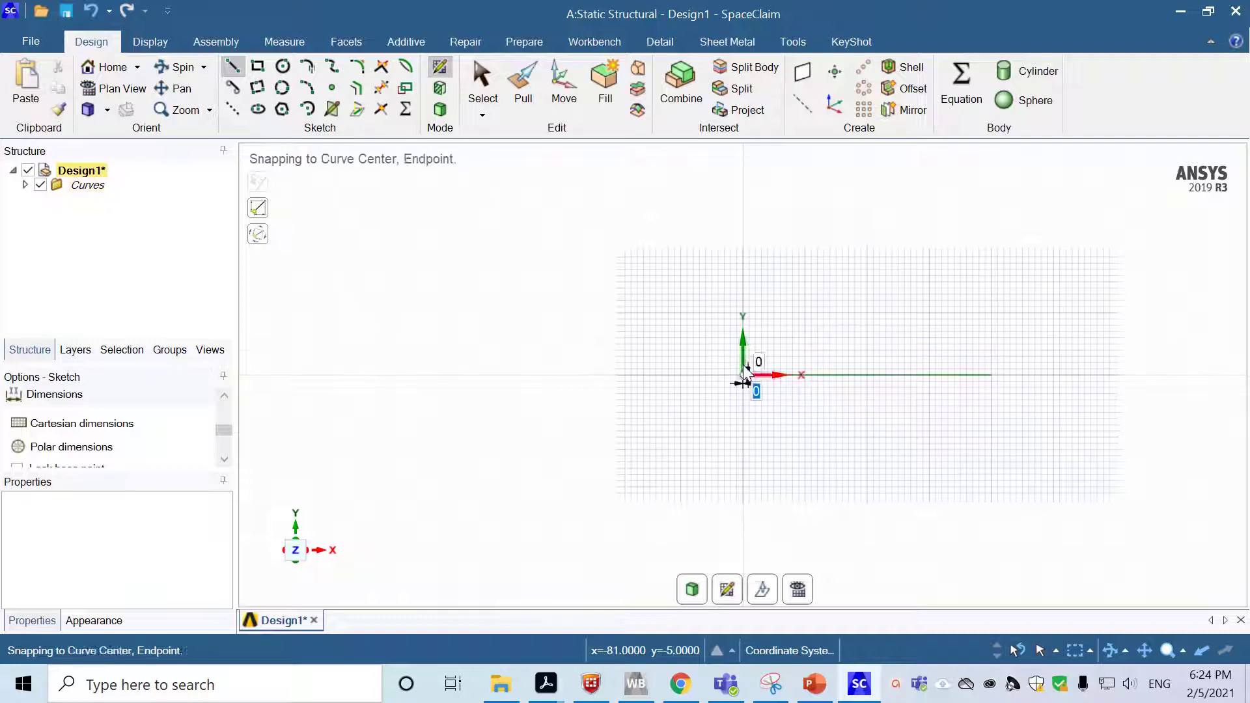
click(744, 301)
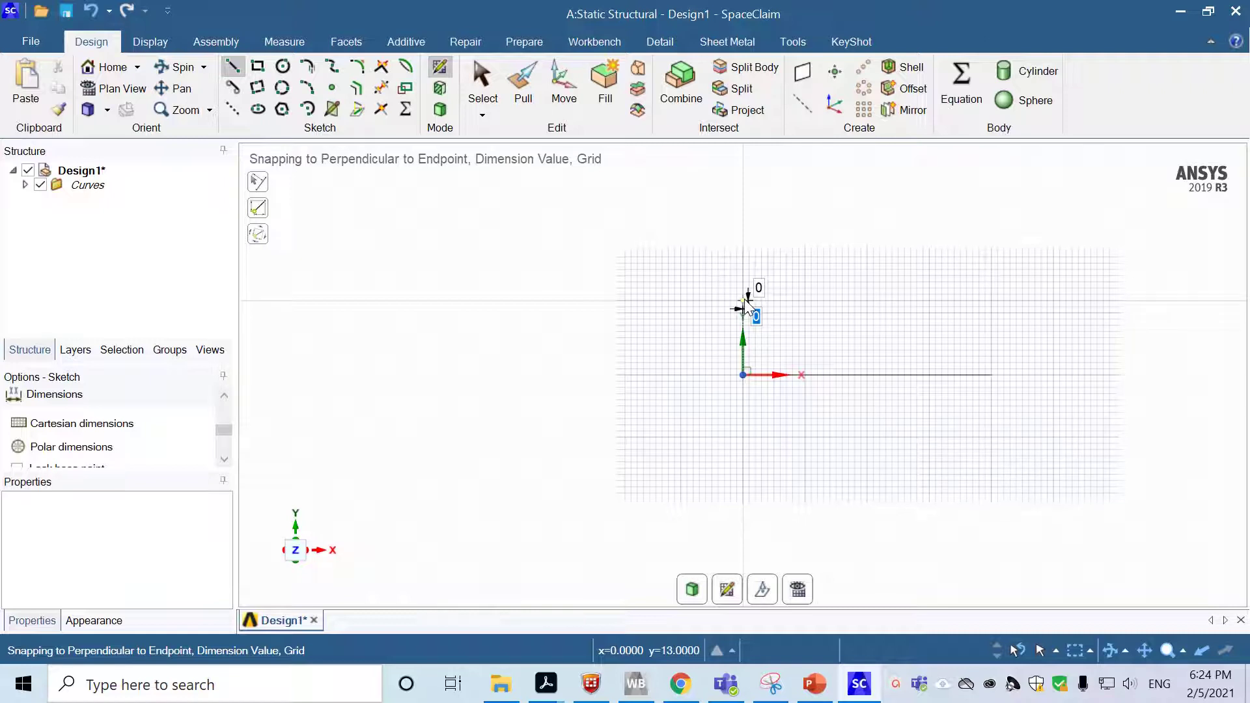
click(744, 300)
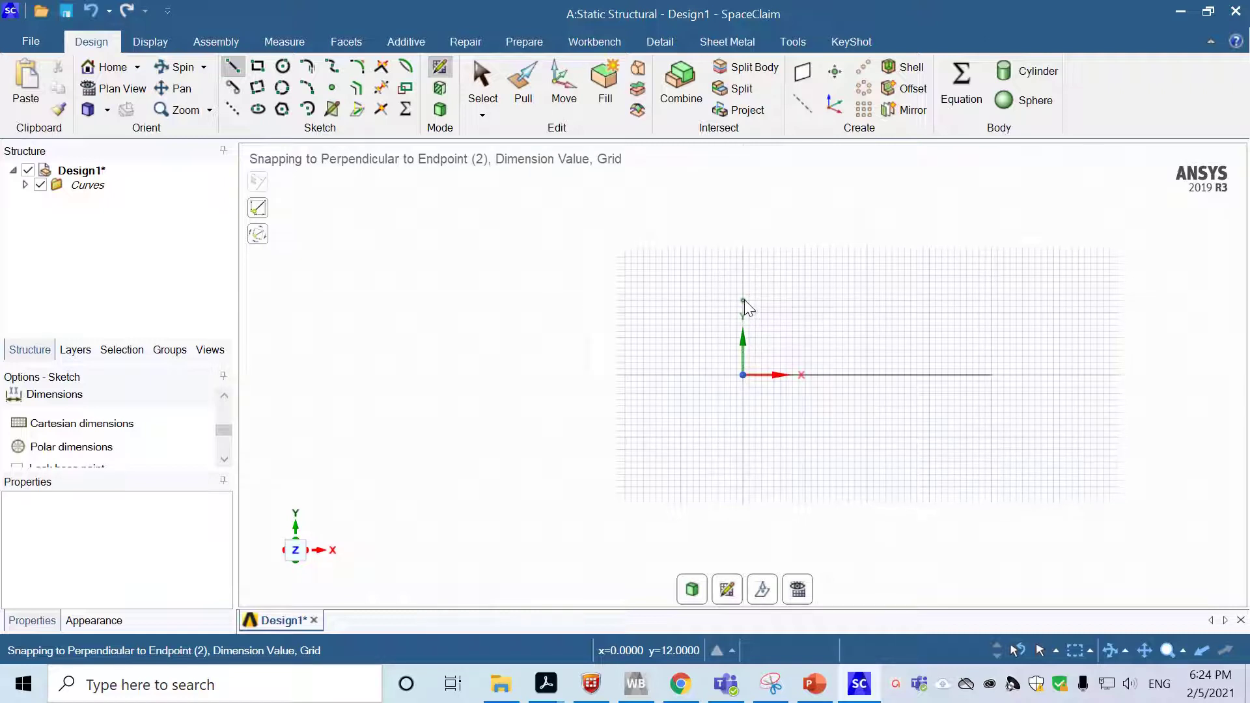
click(744, 300)
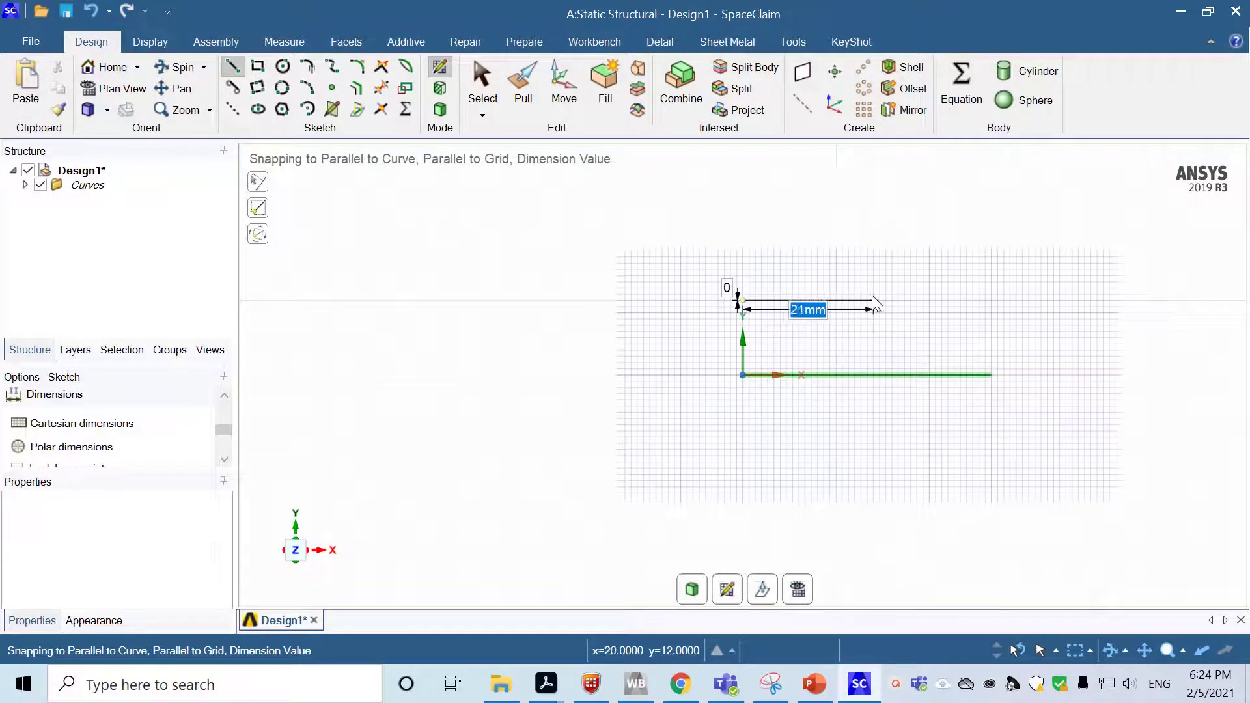
click(992, 301)
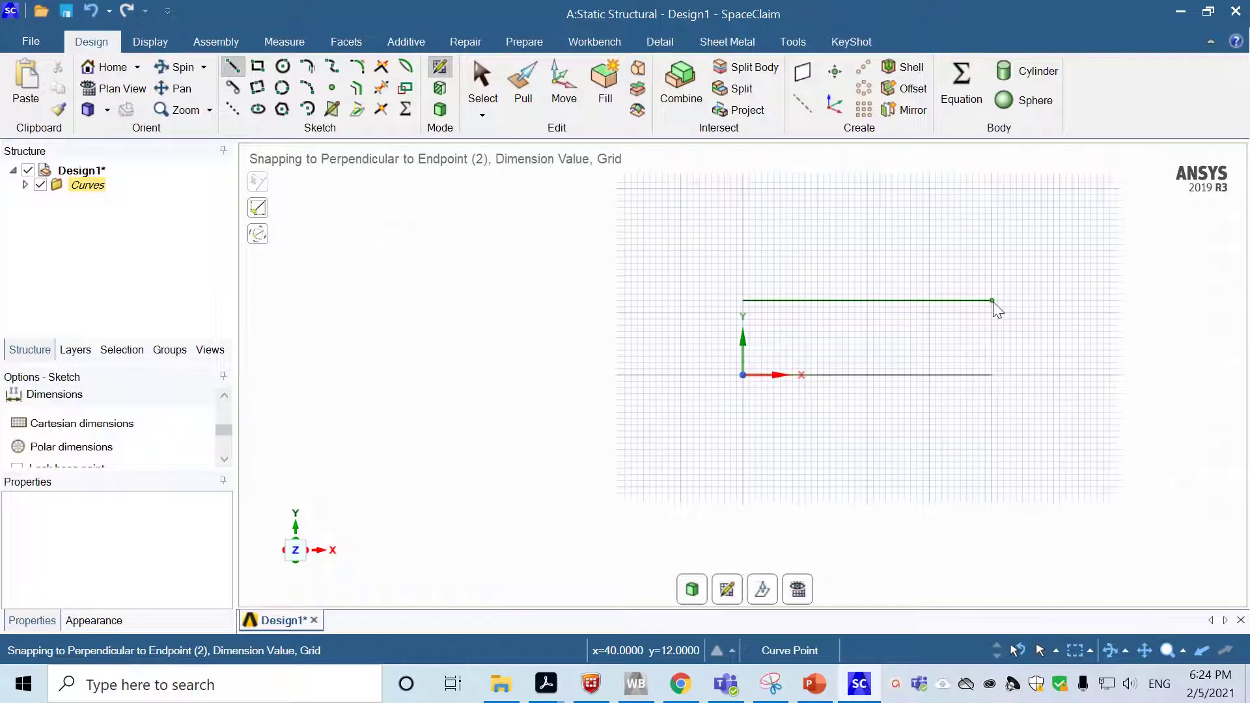
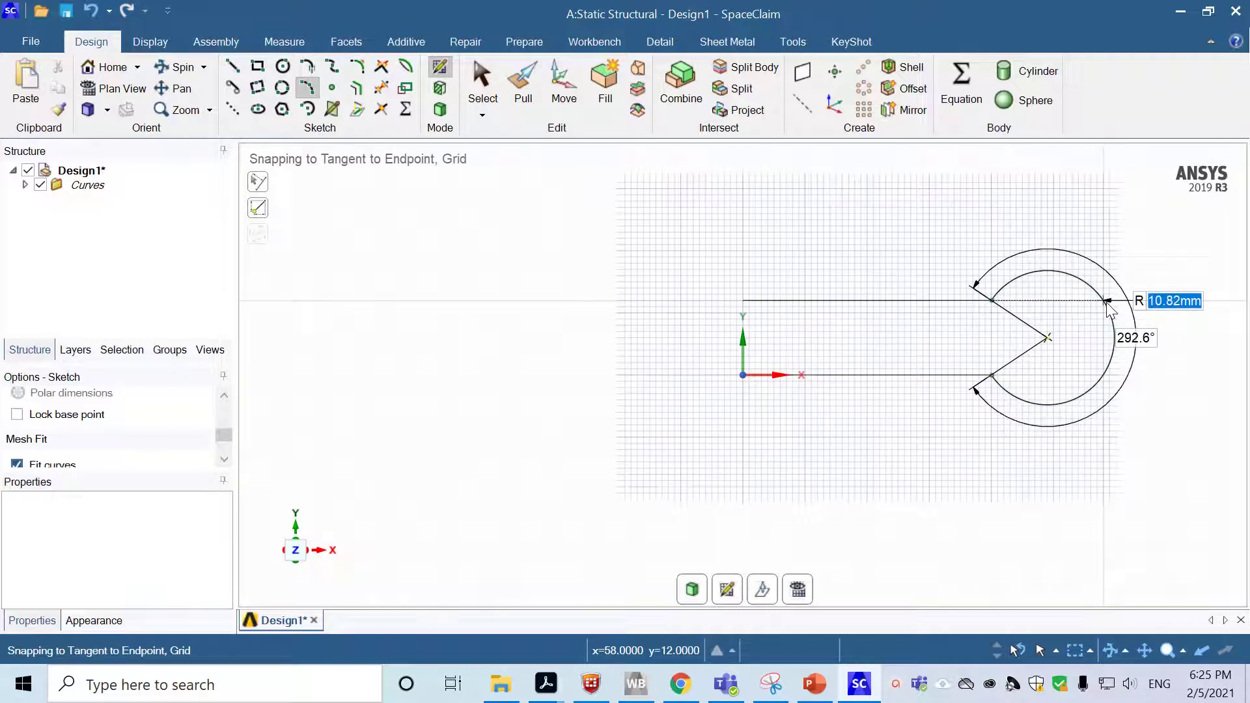
Set the arc joining the lines' right ends to a 10 mm radius, and close their left ends with an outward arc of 12.5 mm radius
text(10)
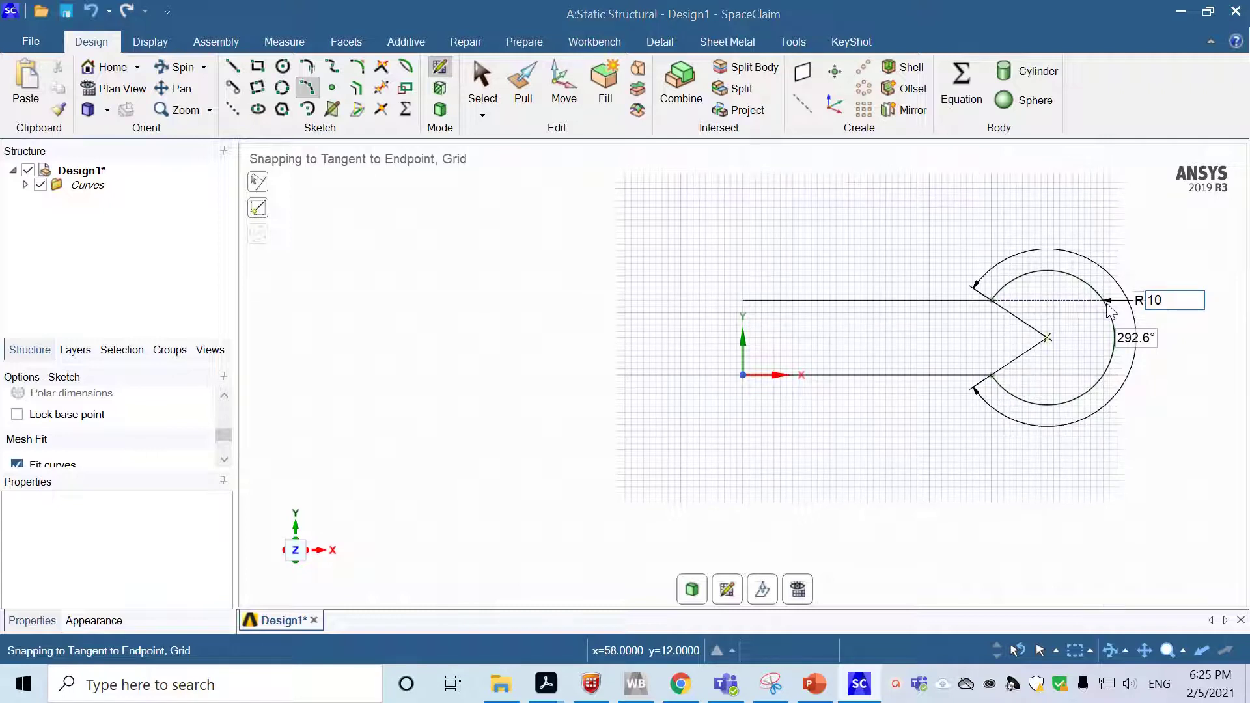
key(Return)
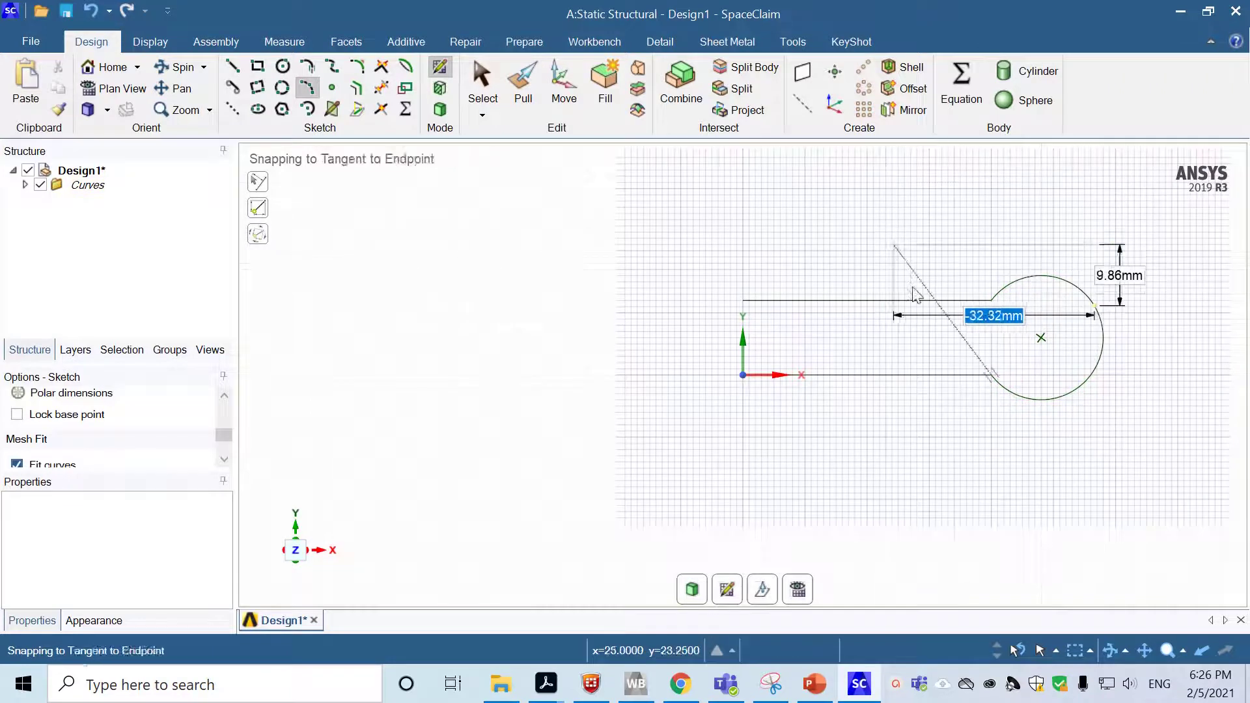
click(744, 300)
click(743, 375)
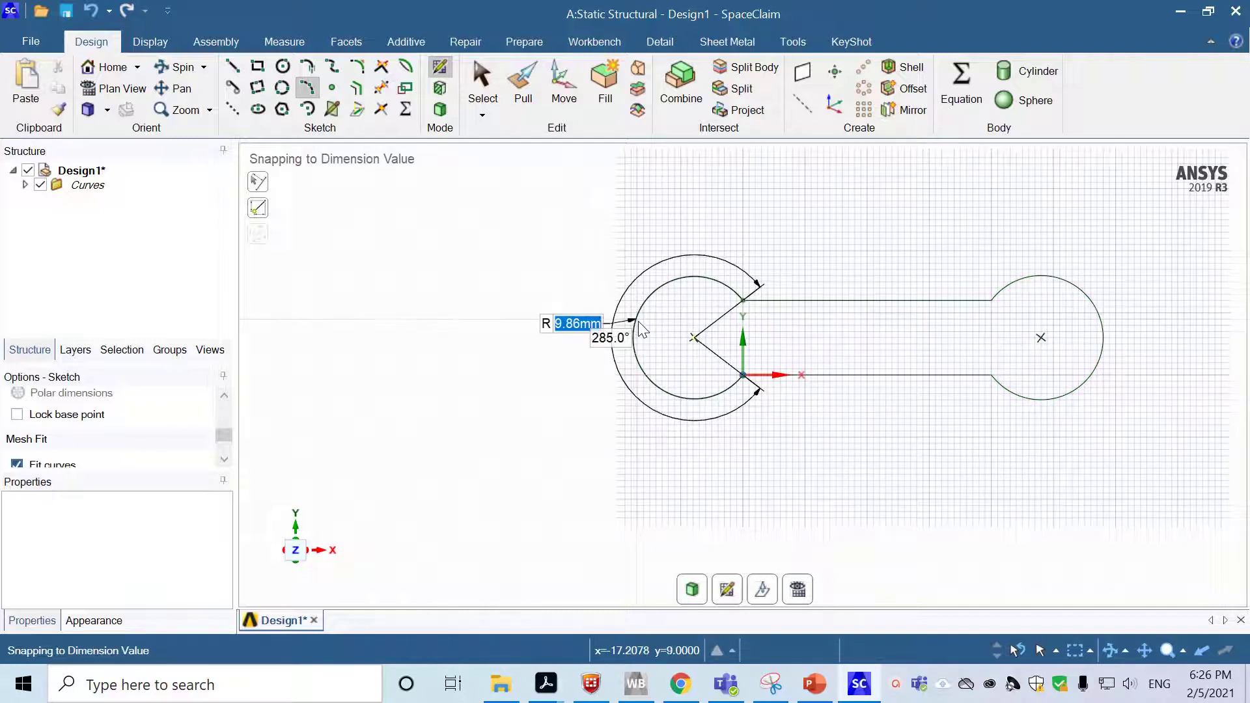
text(12.5)
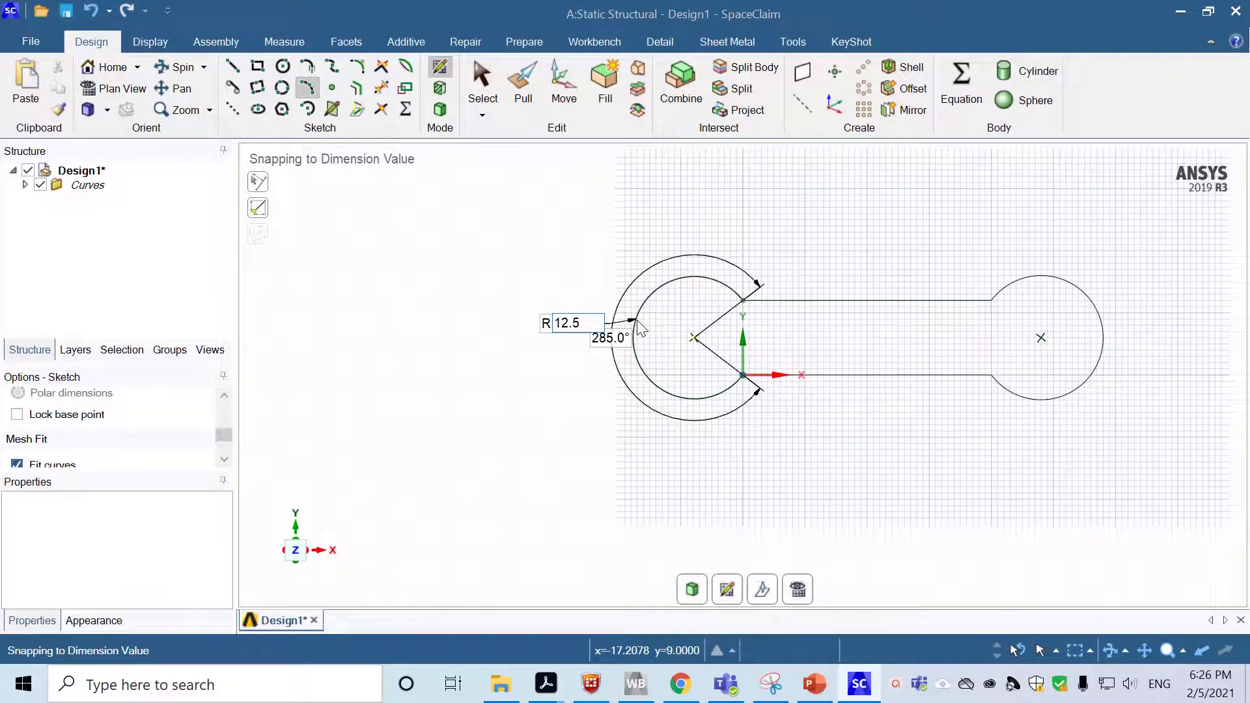
key(Return)
click(603, 311)
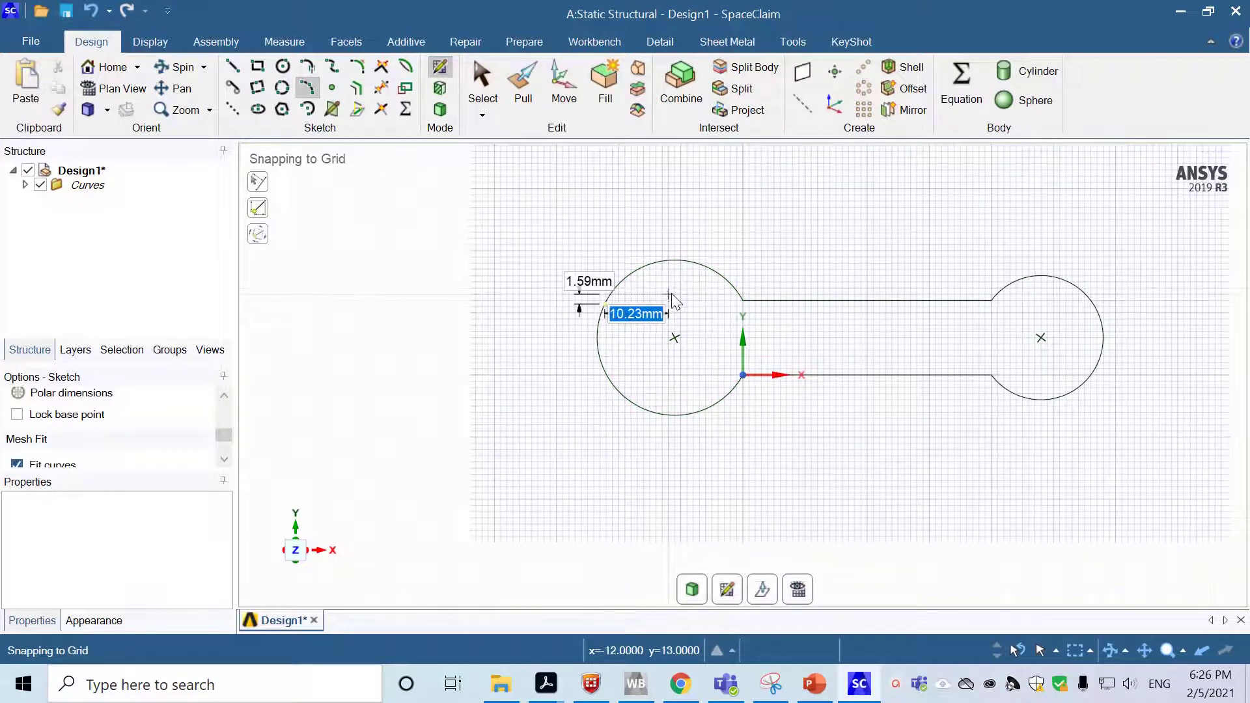
key(Escape)
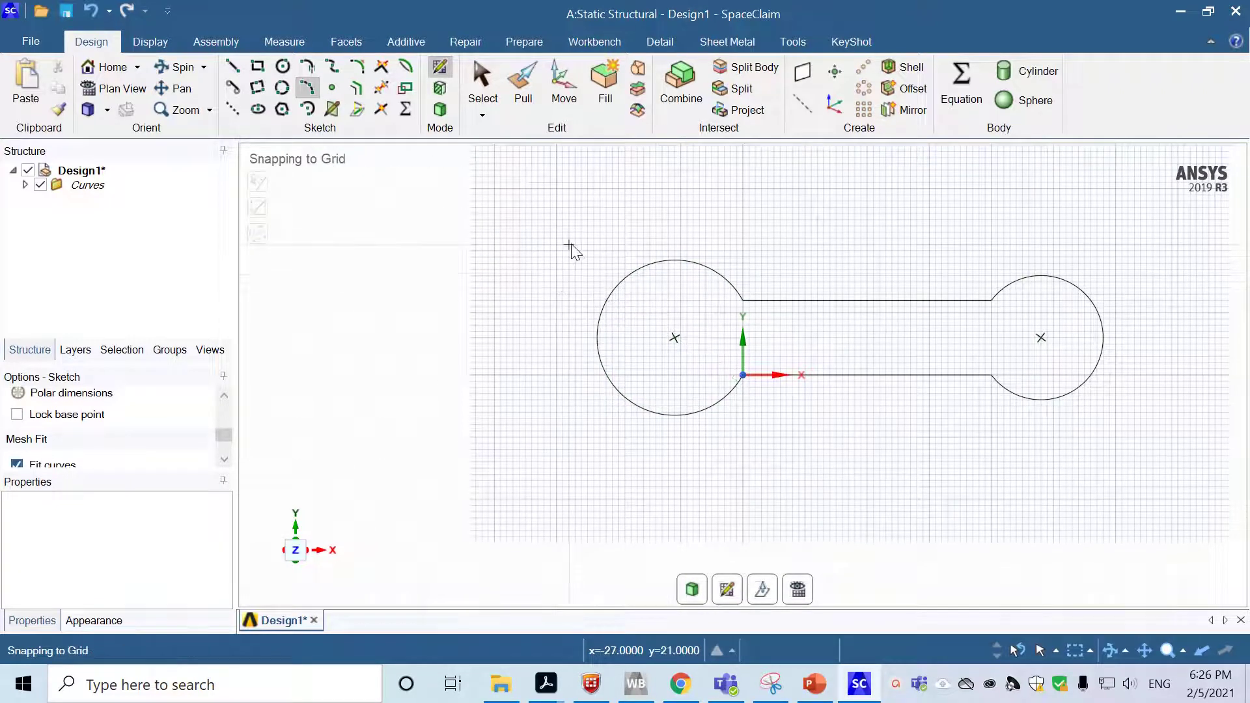
Sketch a six-sided polygon of 12 mm diameter at 30° orientation, centred on the centre of the 10 mm radius arc
click(282, 111)
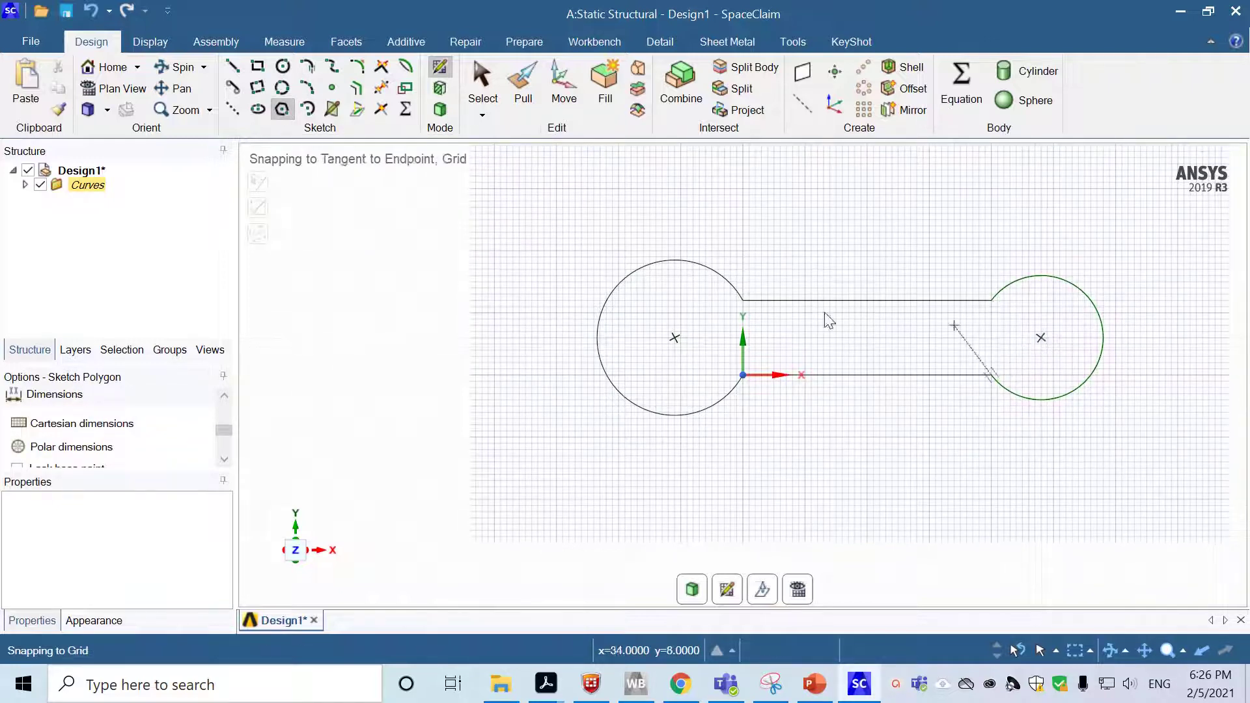
click(1041, 337)
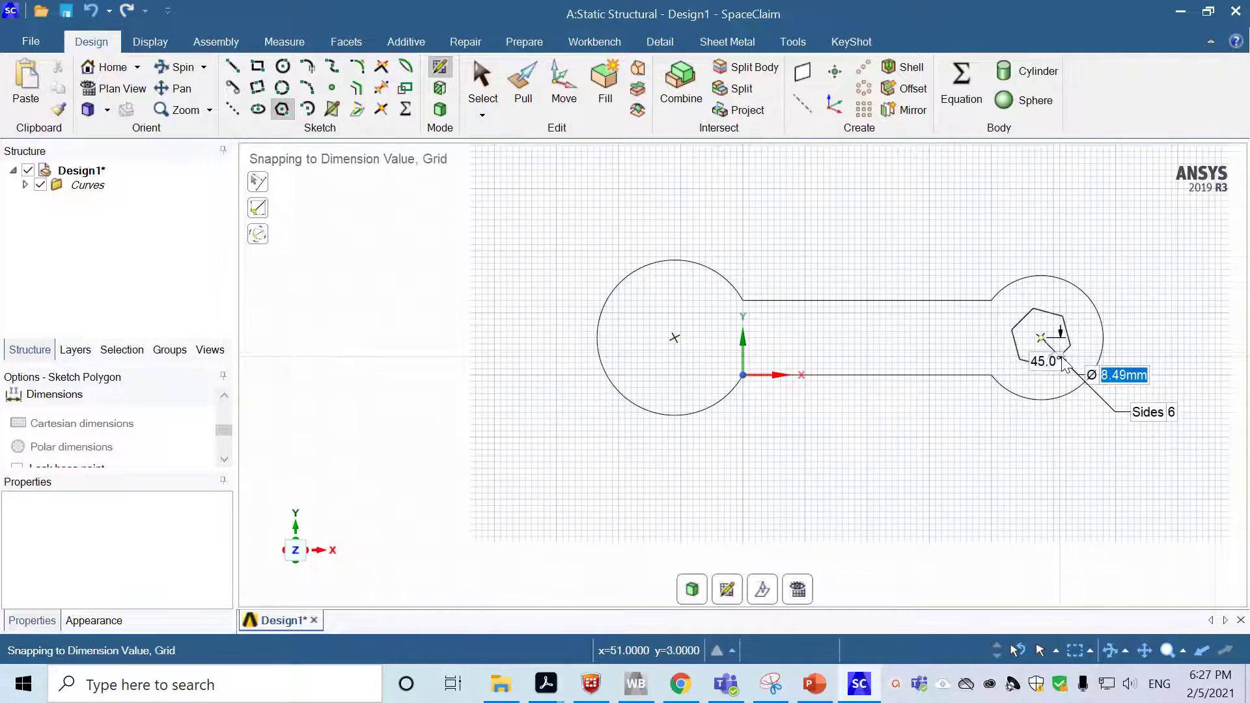
text(12)
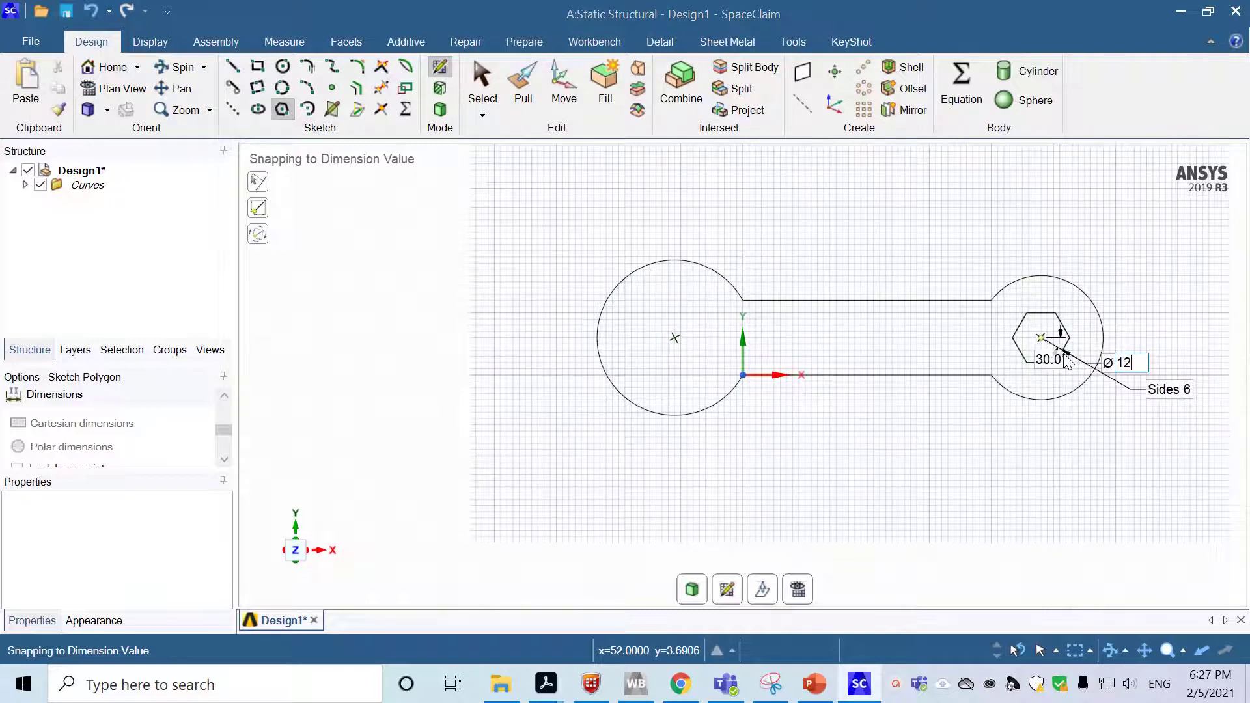
key(Return)
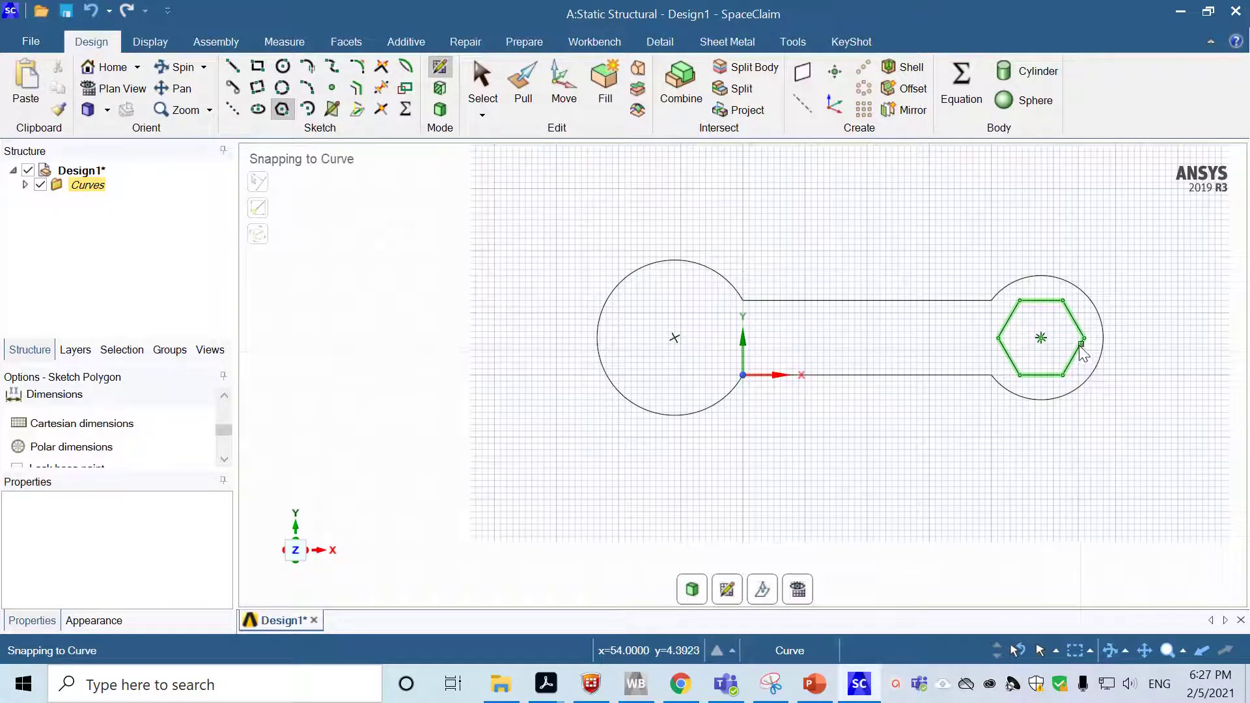
key(Escape)
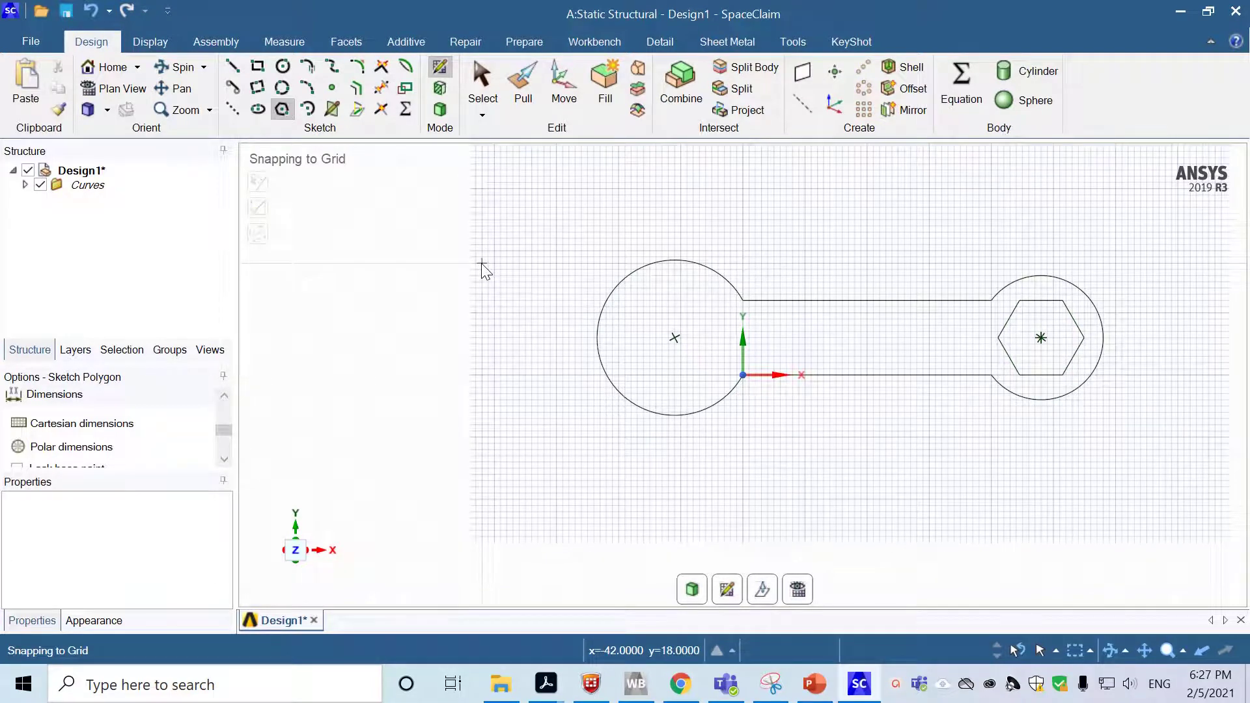
key(Escape)
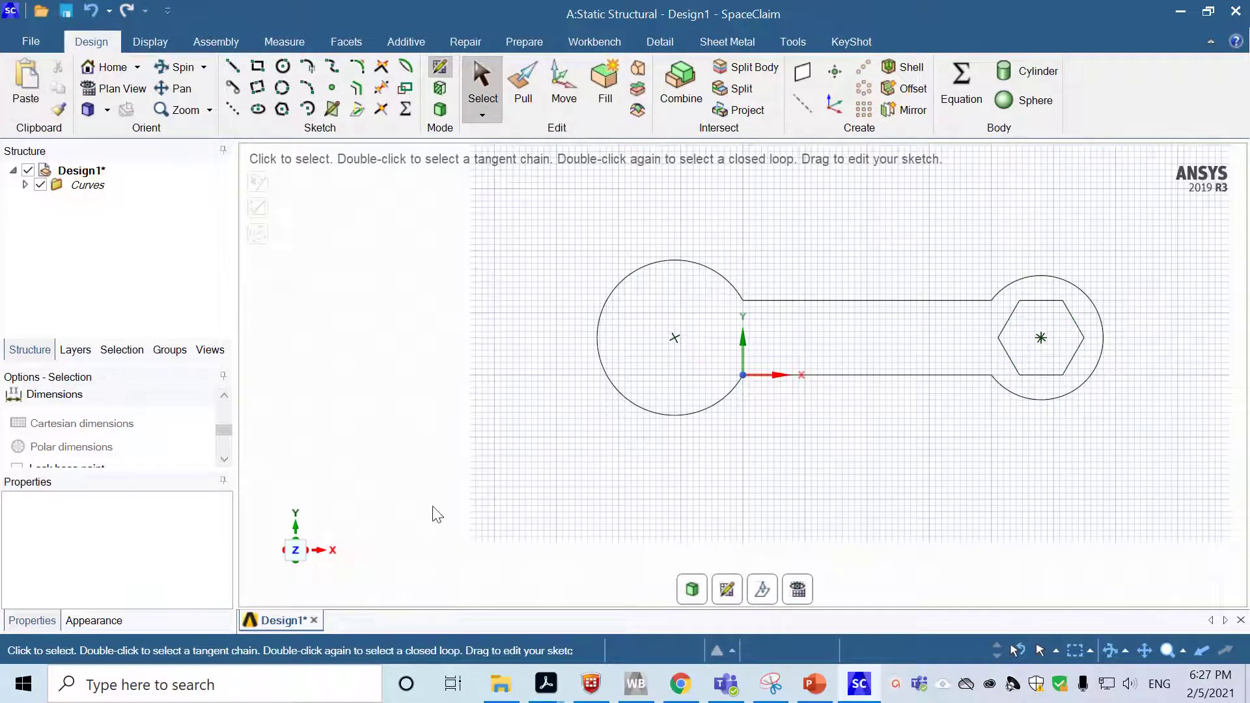
click(603, 313)
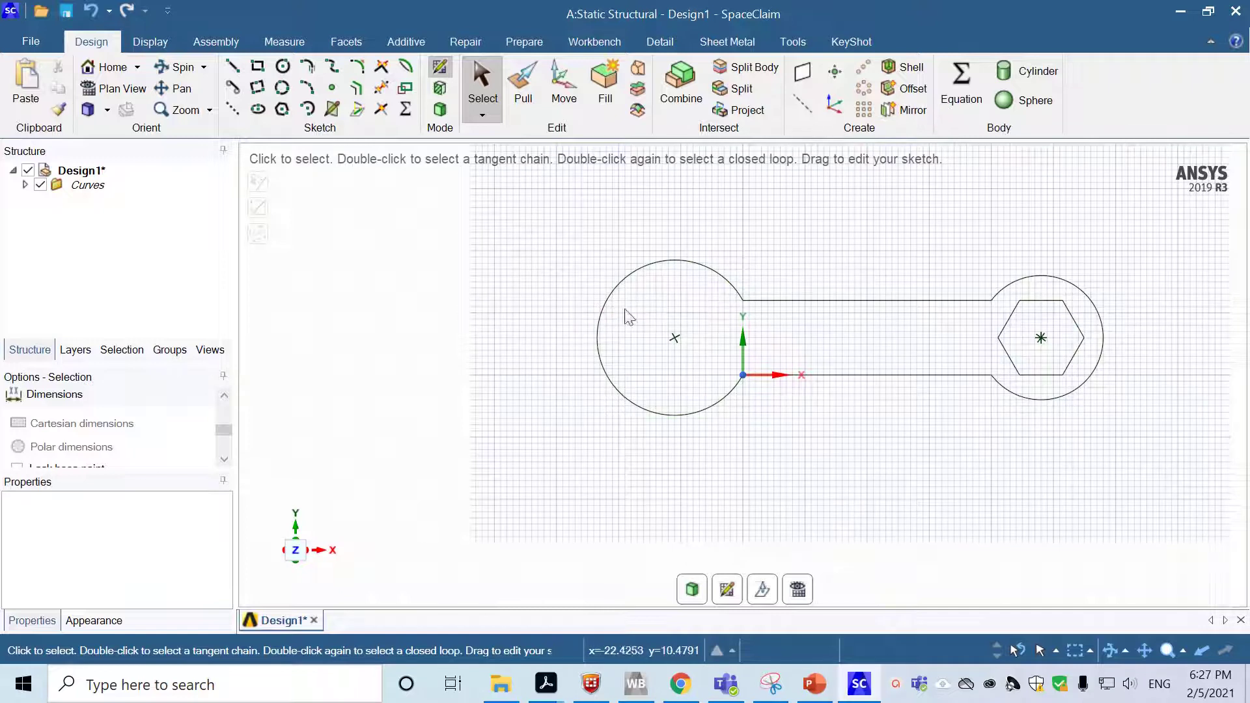
click(654, 294)
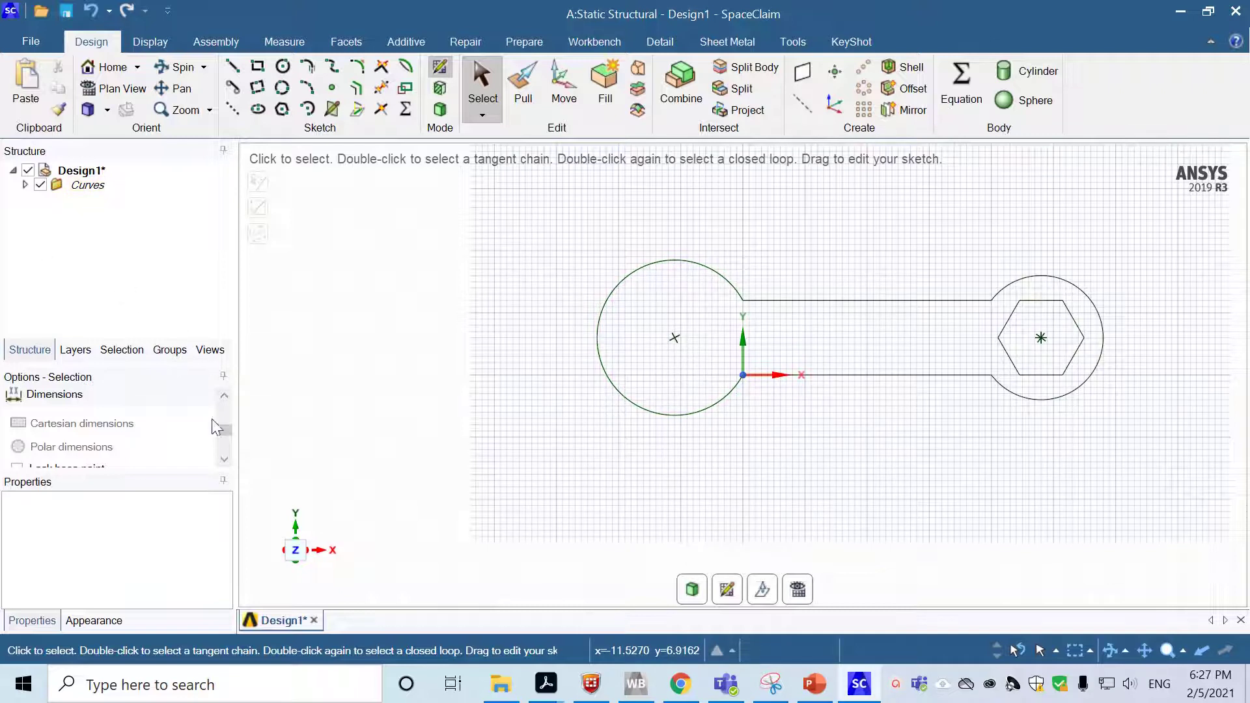
drag(221, 431, 224, 442)
Sketch the open jaw in the larger head: 6 mm vertical lines above and below the arc centre, each continued horizontally left to the arc
click(232, 66)
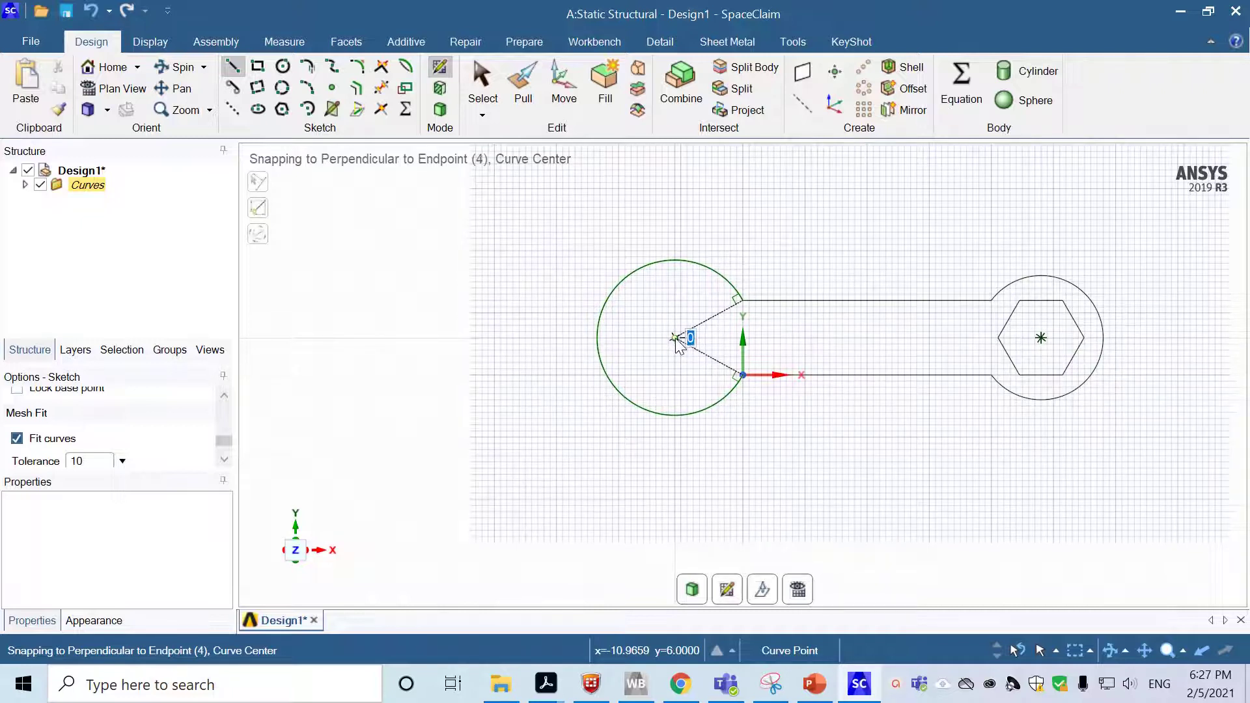
click(674, 337)
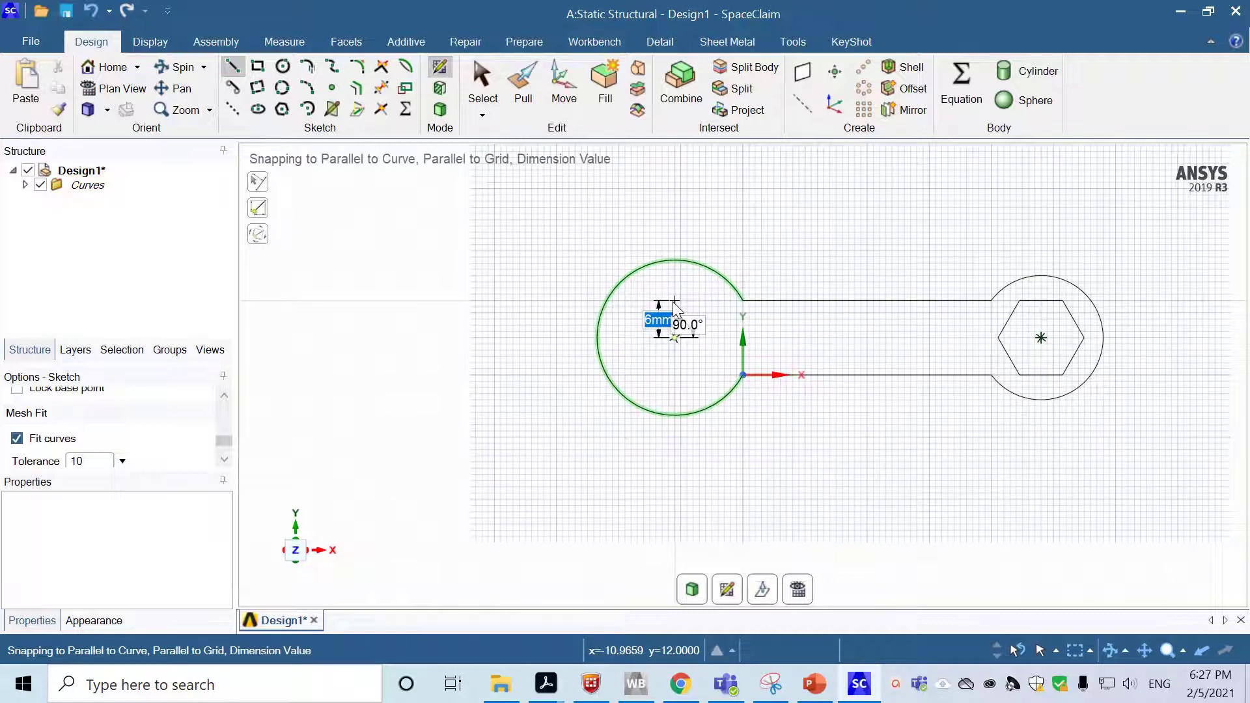
click(674, 301)
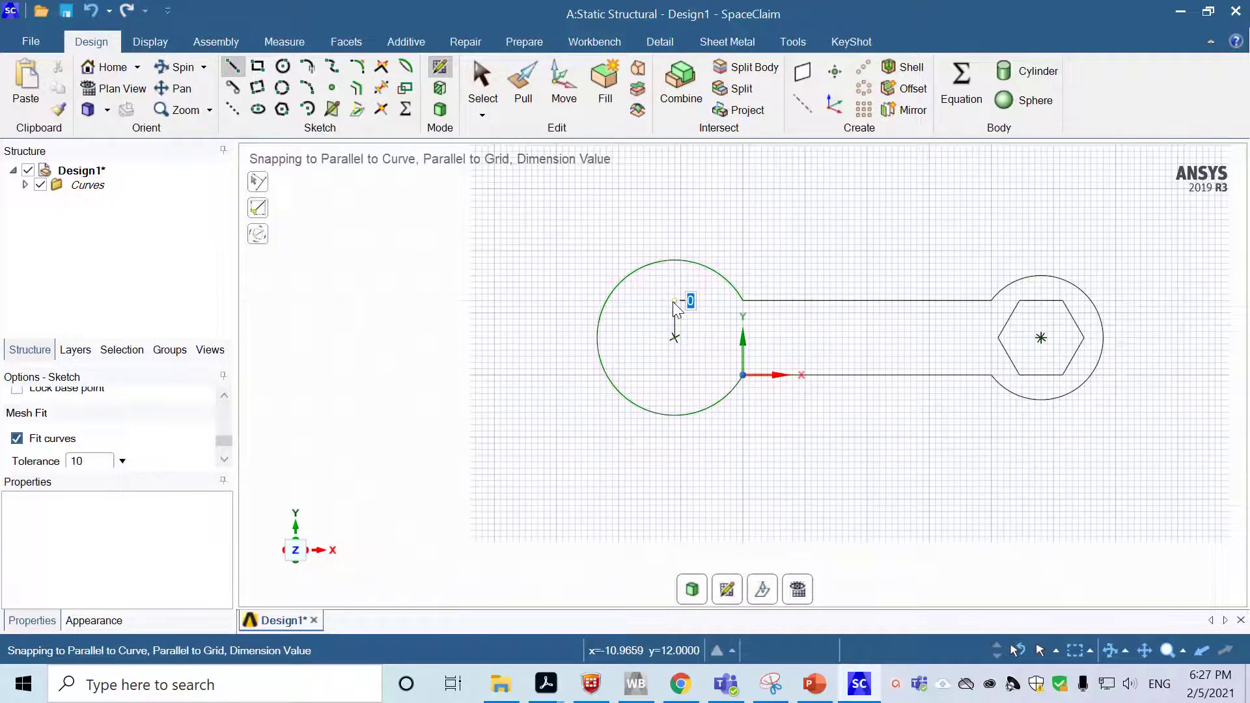
click(606, 301)
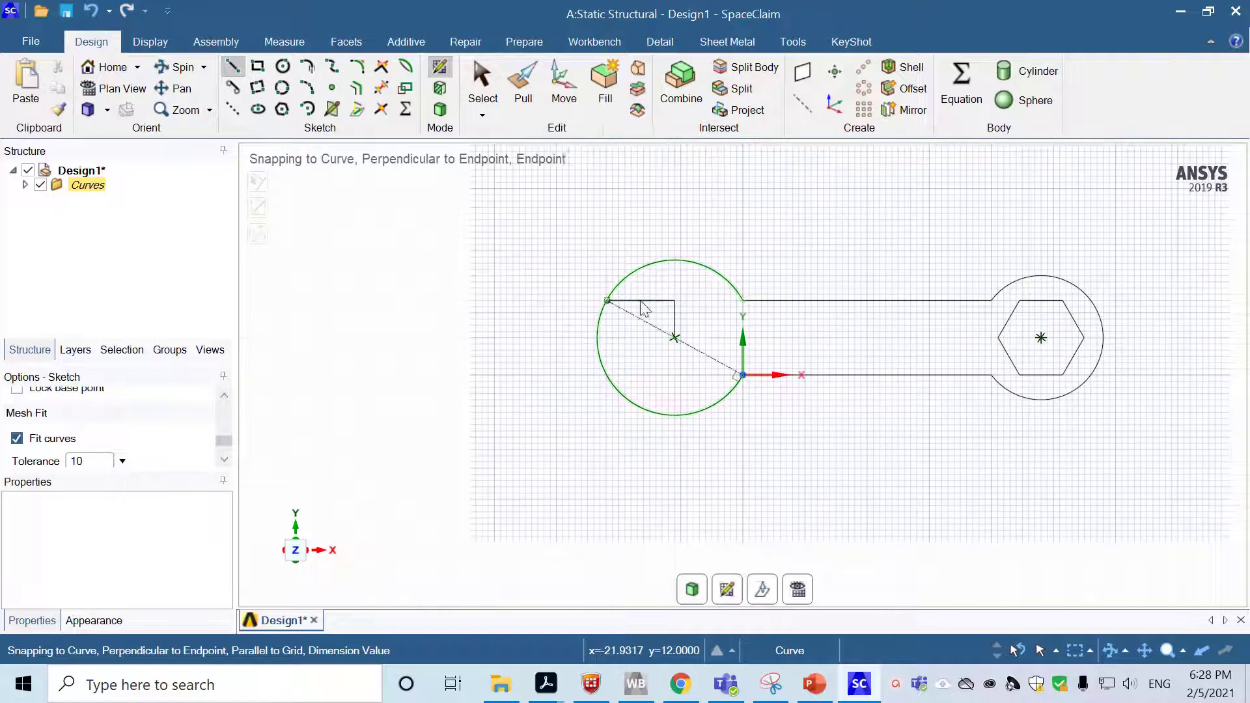
click(674, 338)
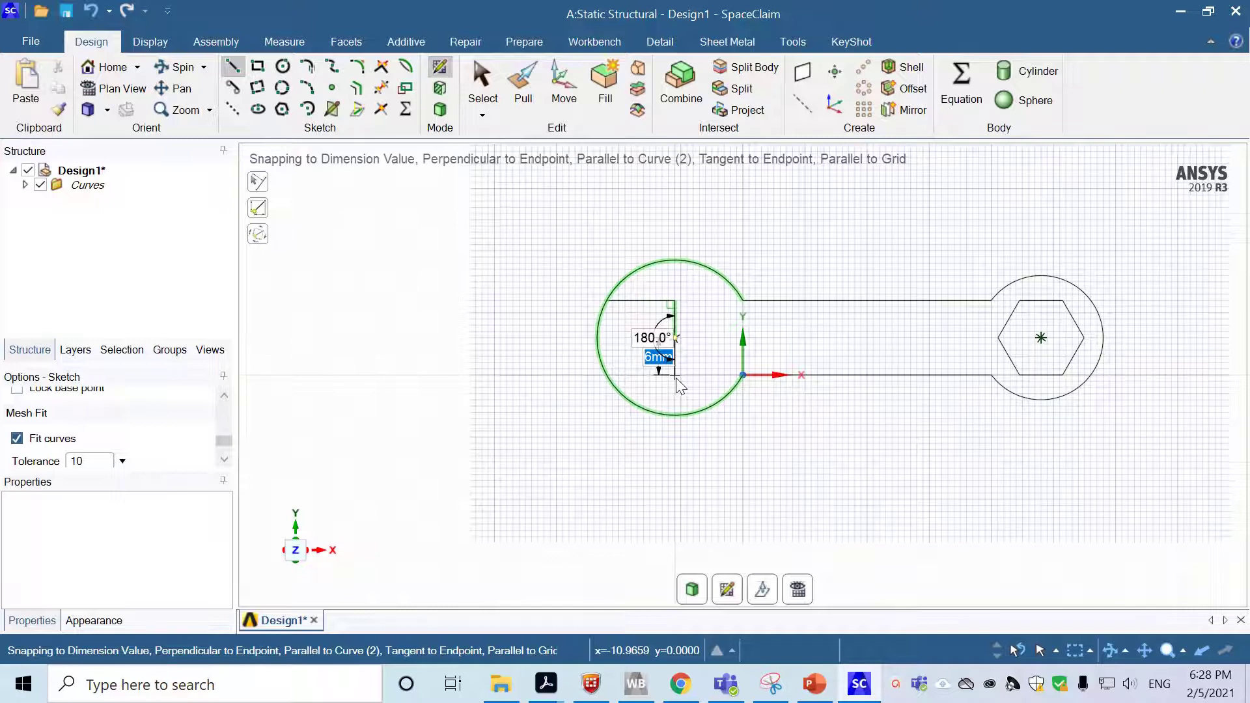
click(675, 375)
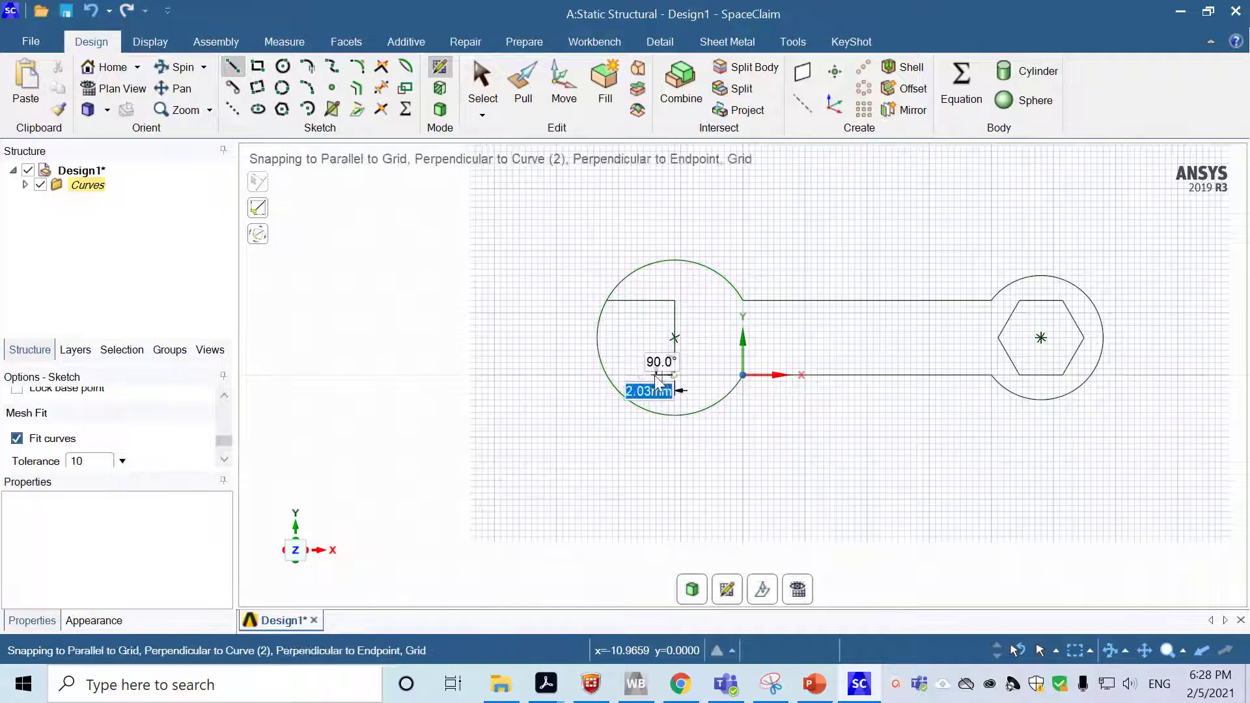
click(611, 369)
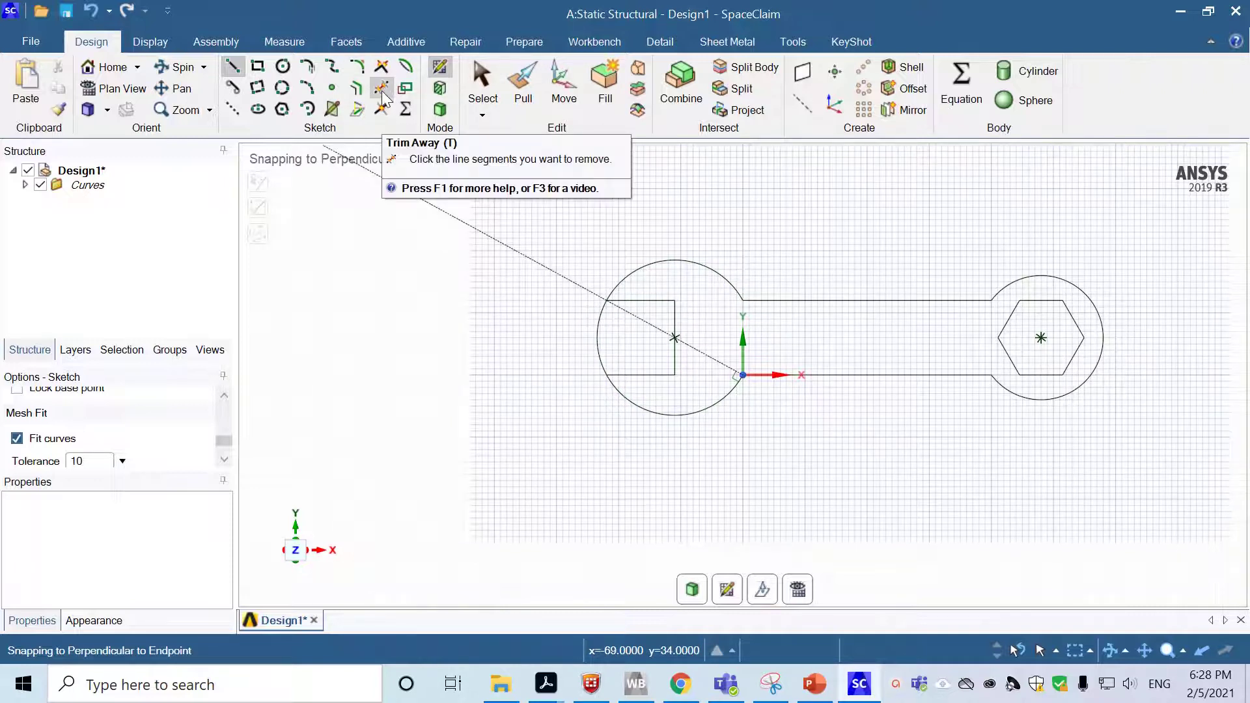
key(Escape)
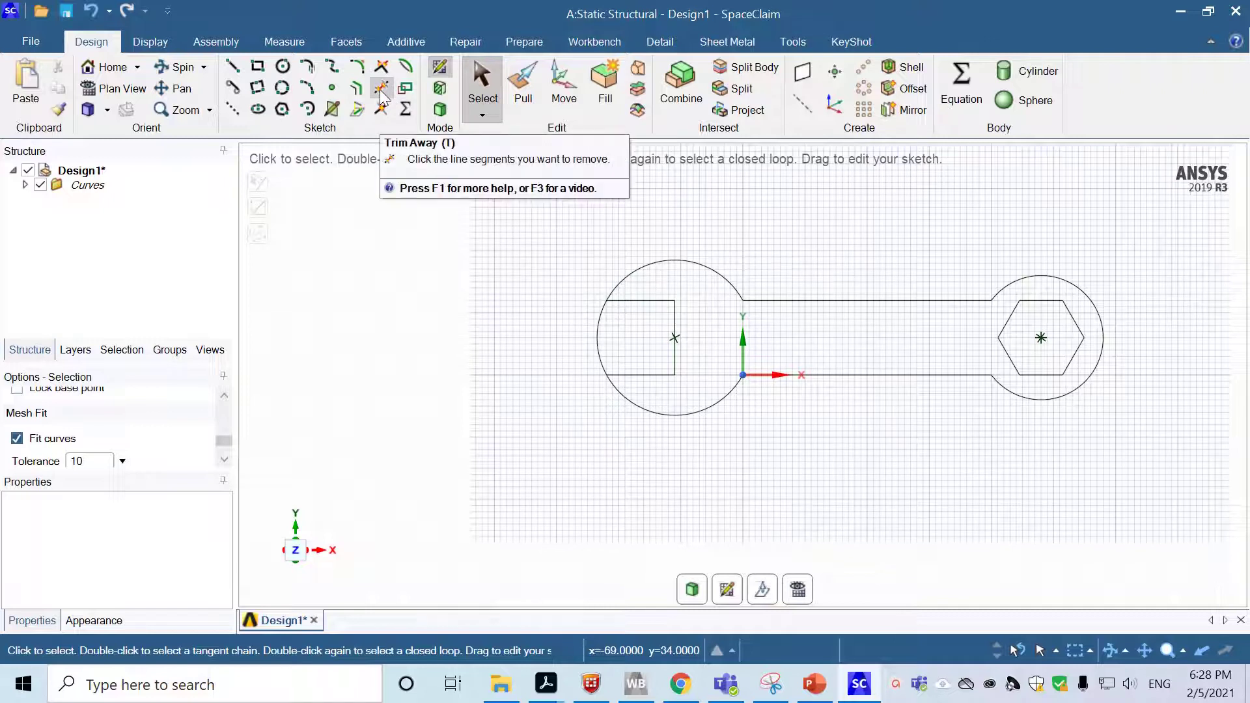
Trim away the arc segment that closes the open jaw at the far left of the larger head
click(381, 91)
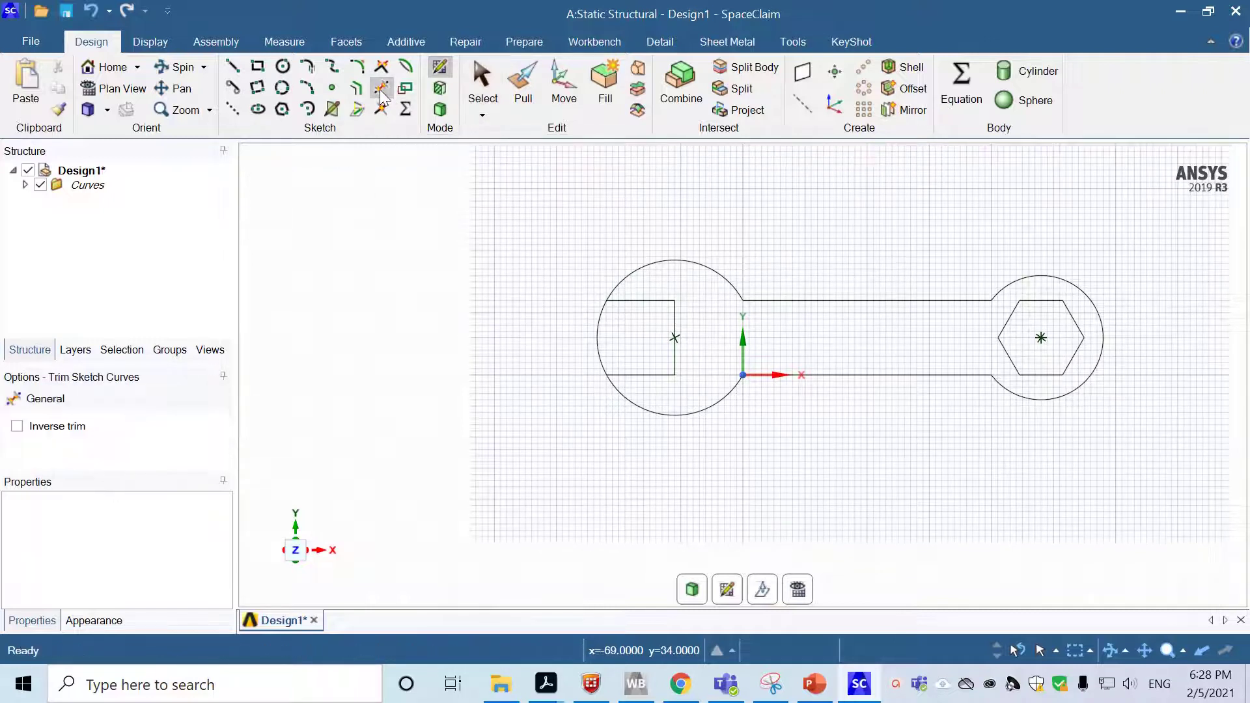
click(598, 343)
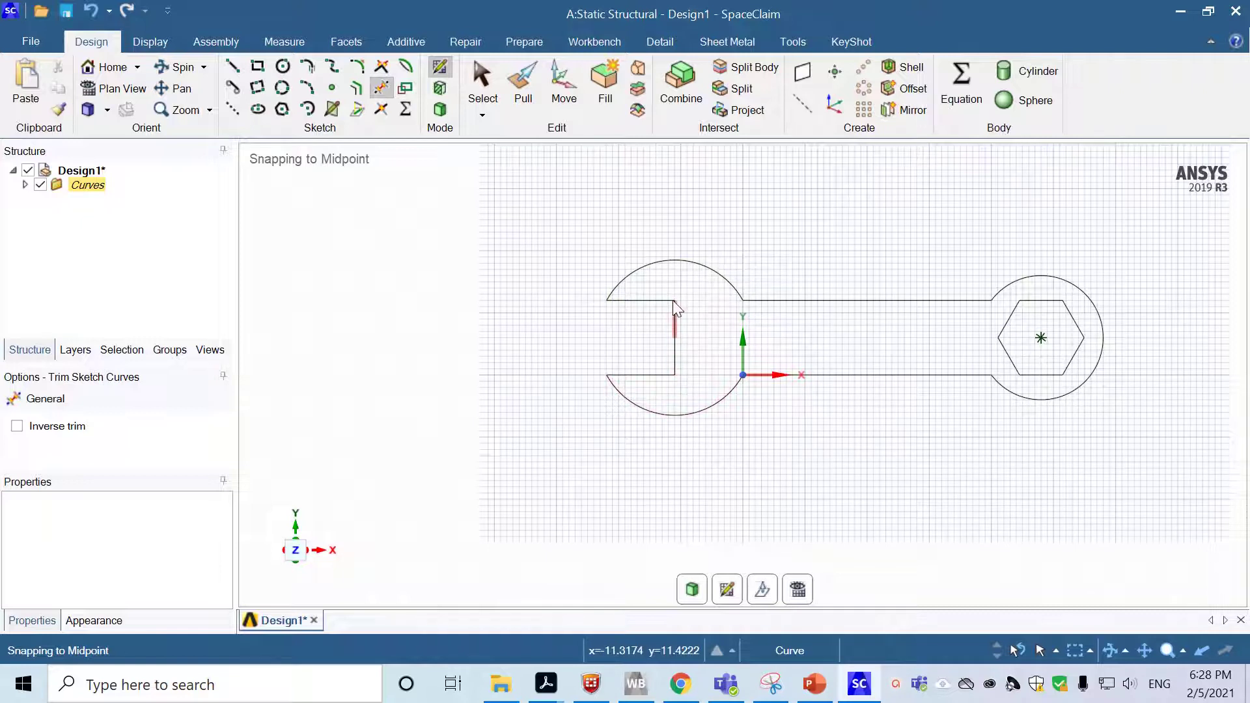
Round the upper and lower inner corners of the open jaw with 2.5 mm radius fillets
click(361, 65)
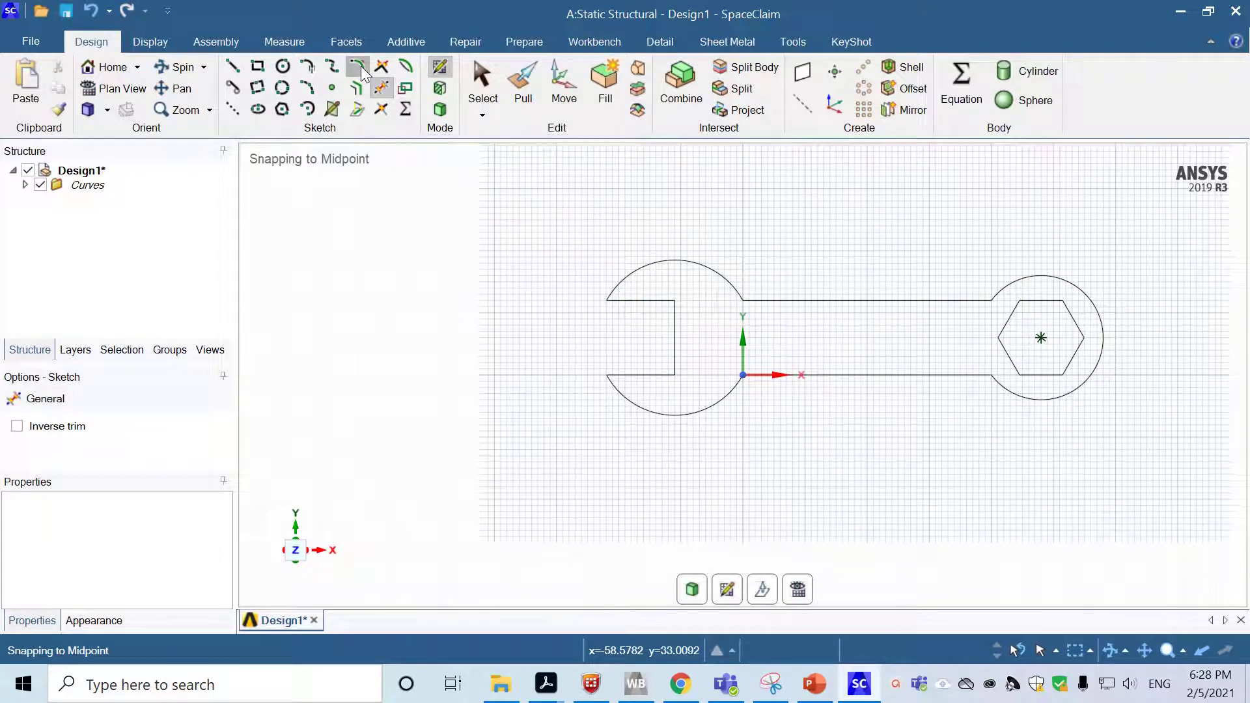
click(663, 302)
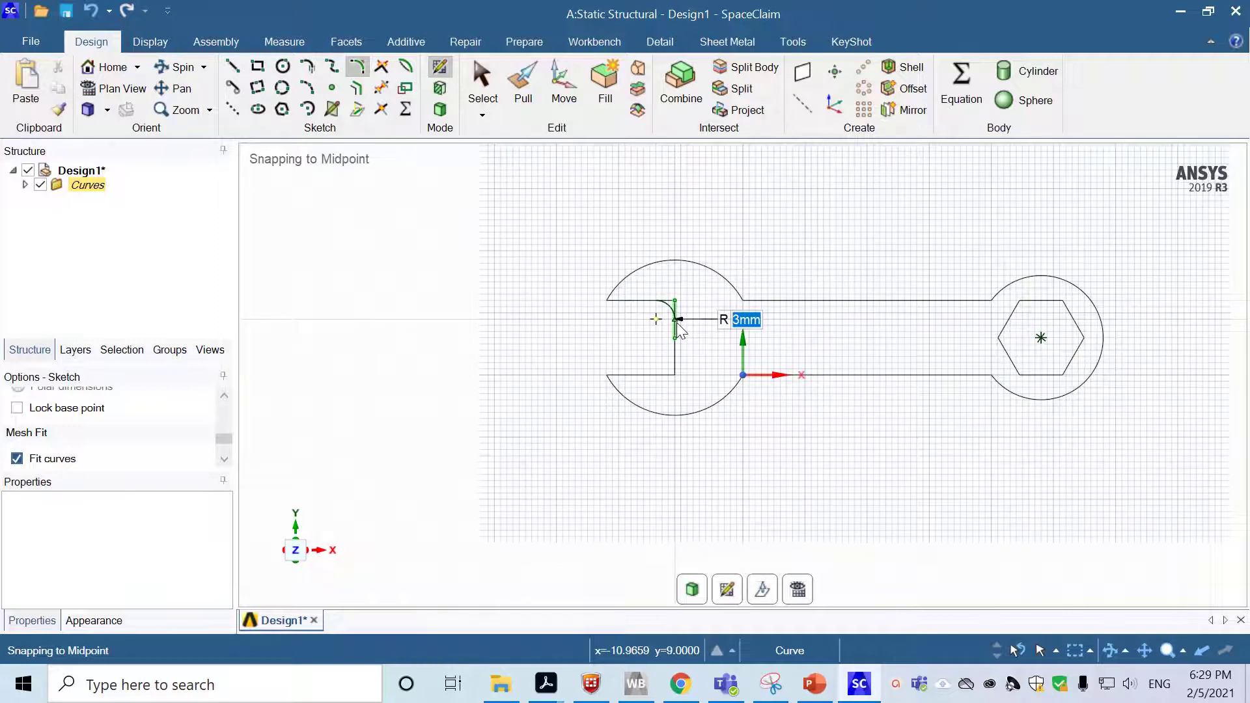
text(2.5)
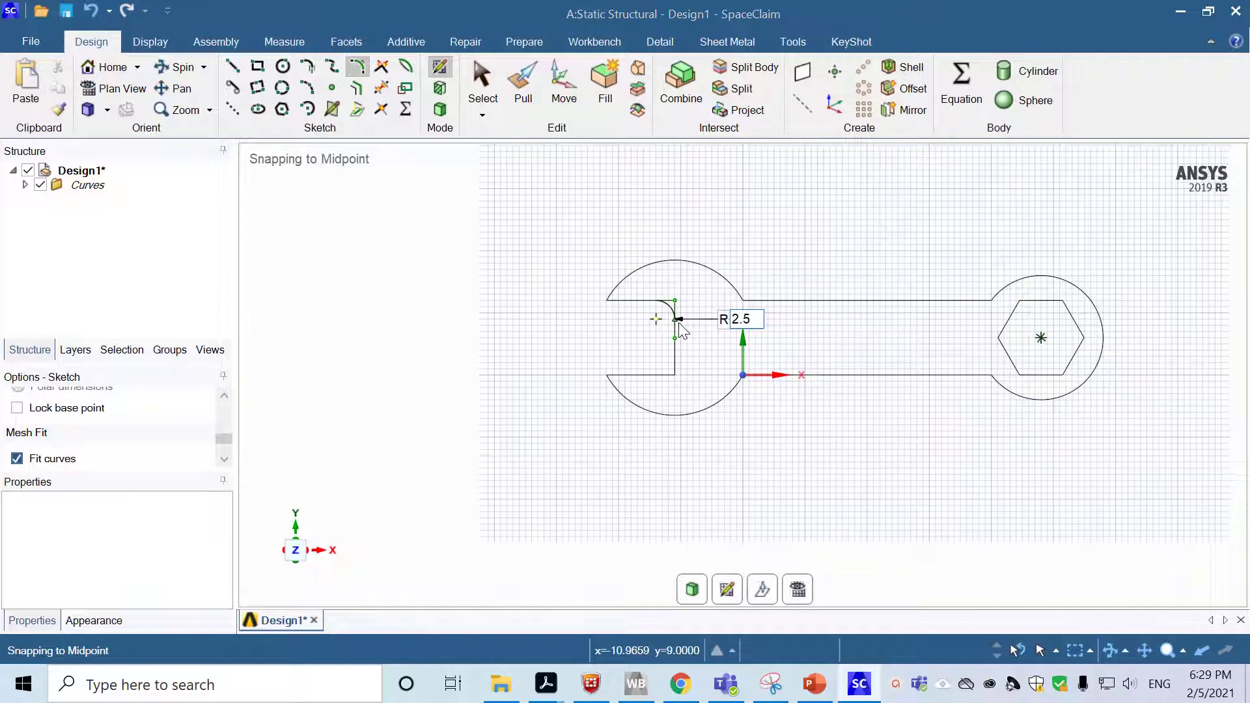
key(Return)
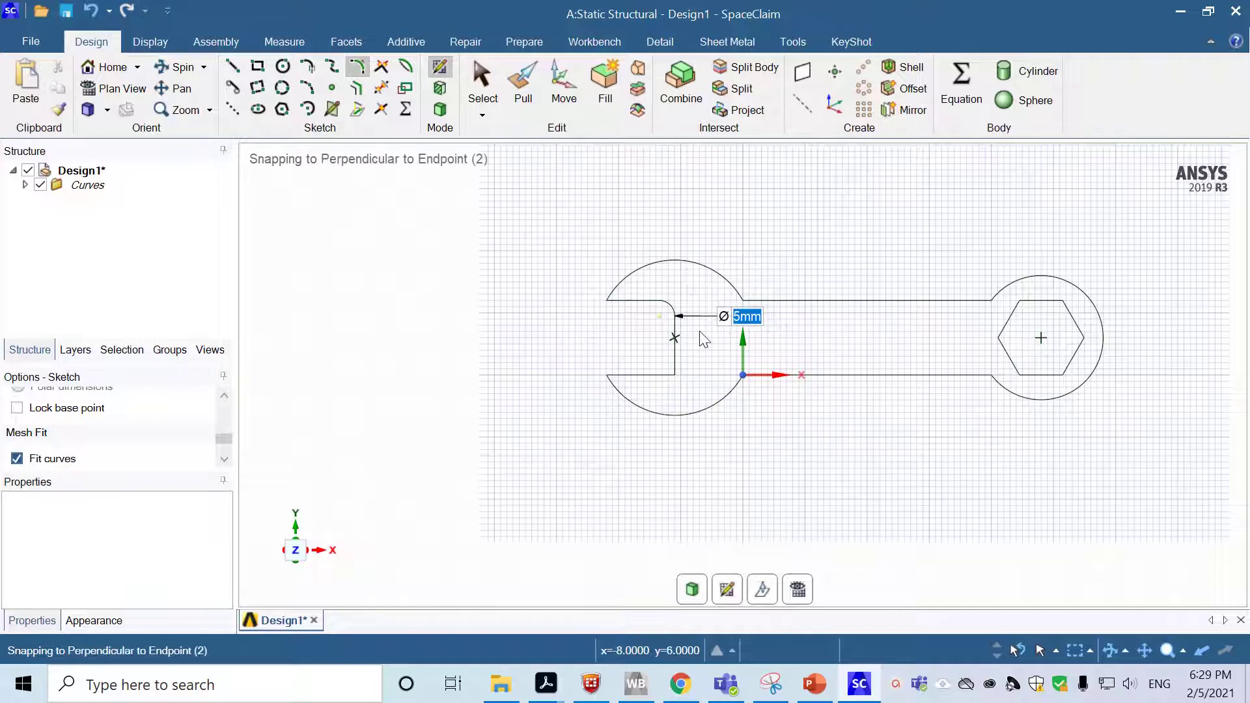
click(655, 375)
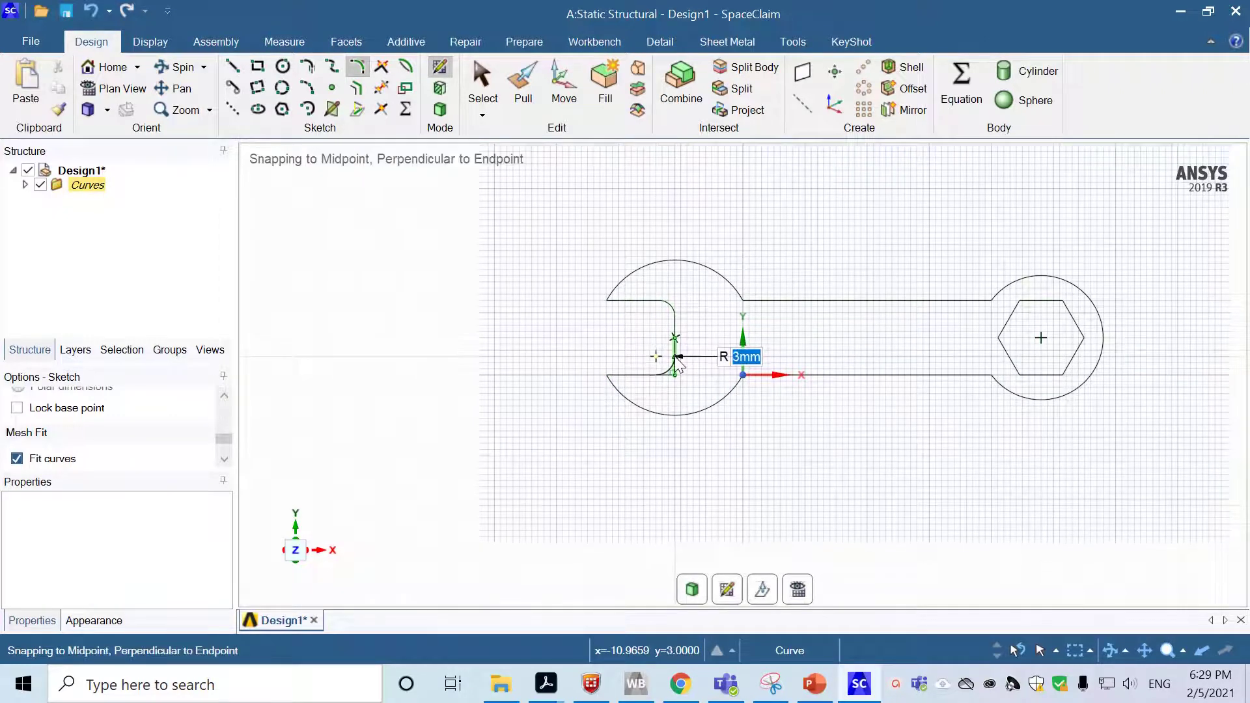
text(2.)
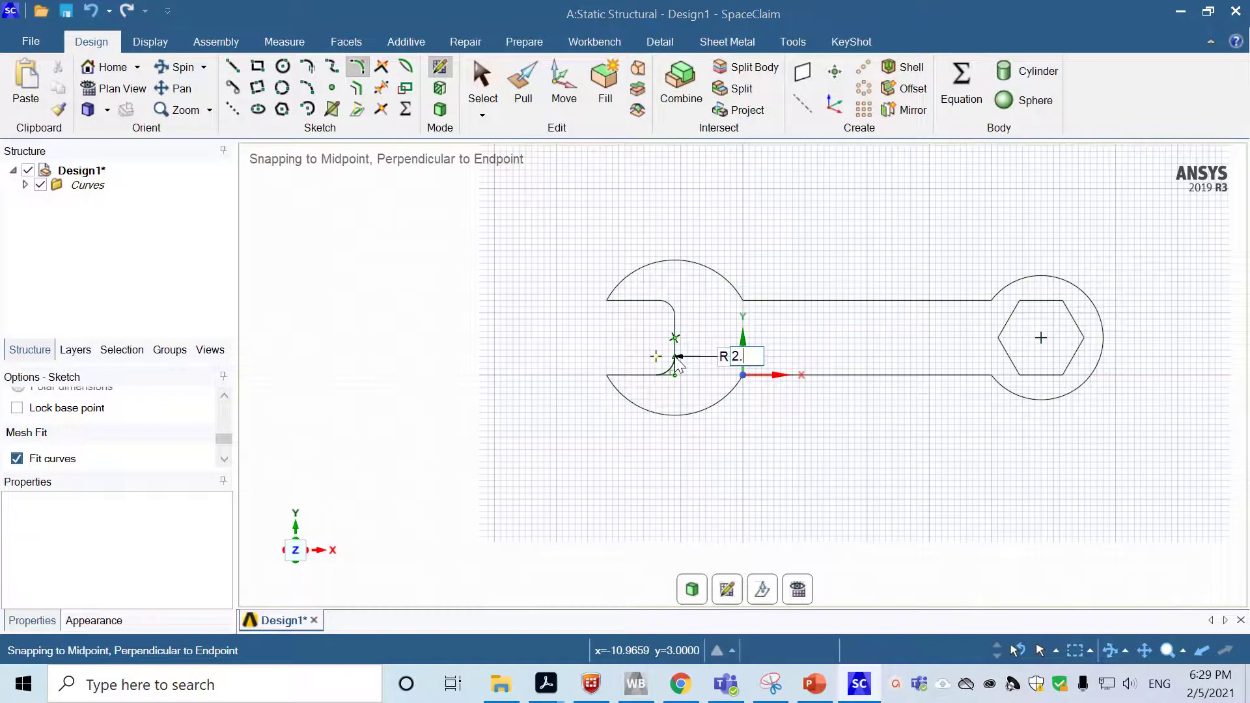
text(5)
key(Return)
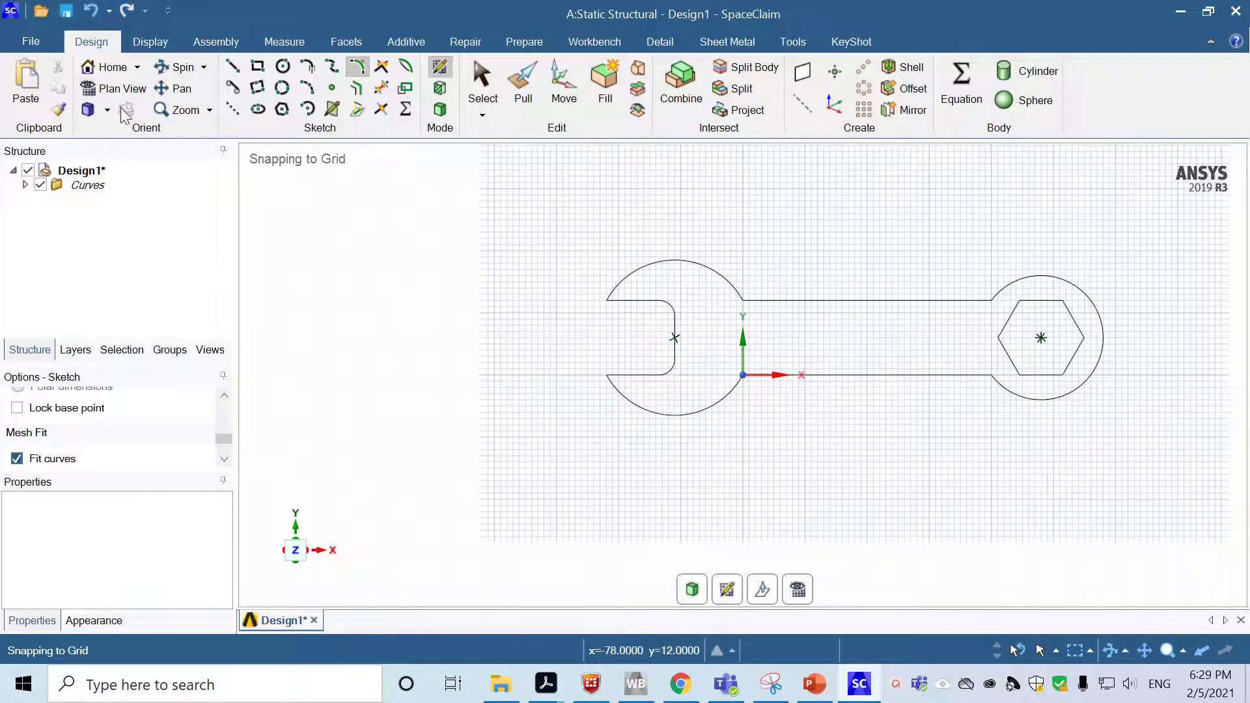
Convert the closed wrench sketch into a surface in 3D mode and delete the hexagonal face in the smaller head
click(115, 70)
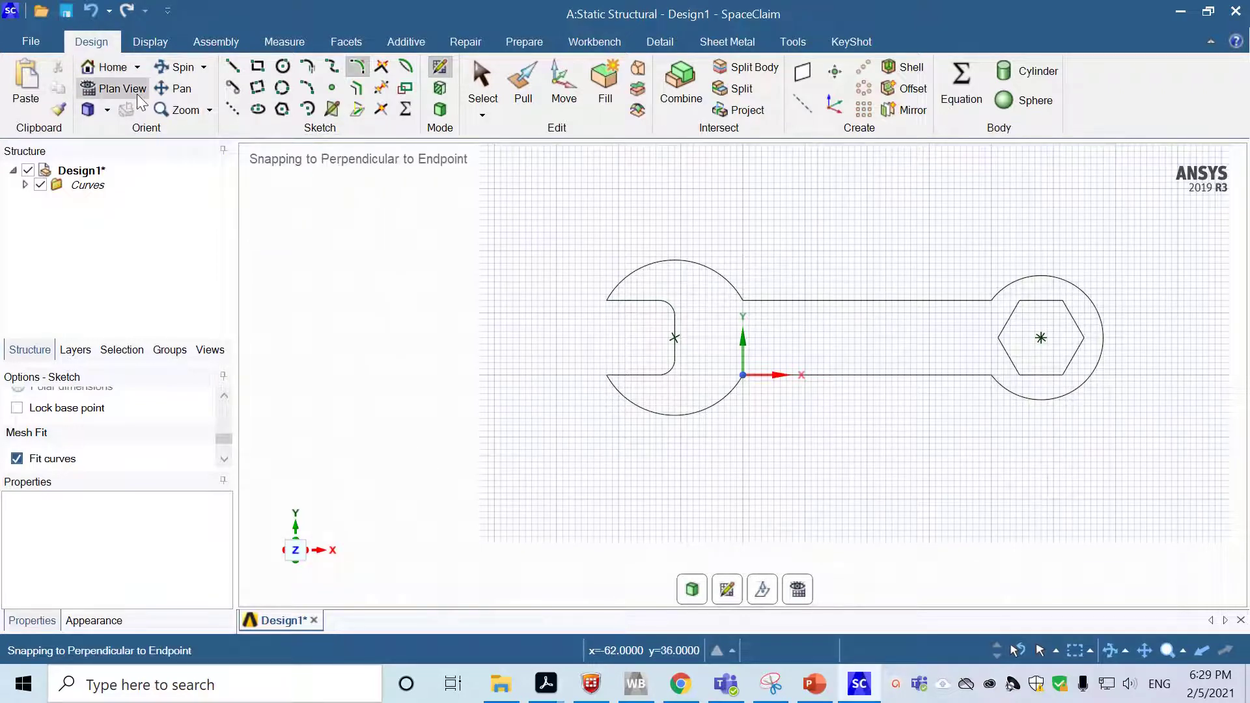
click(111, 68)
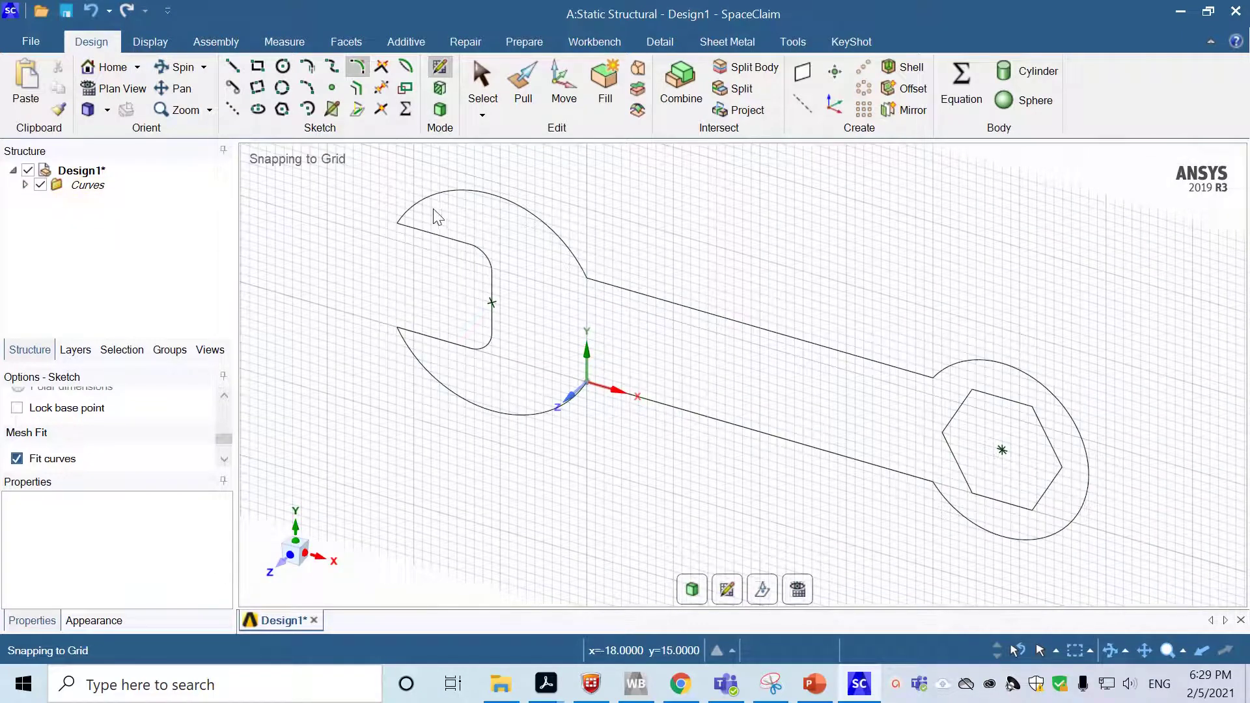
click(440, 111)
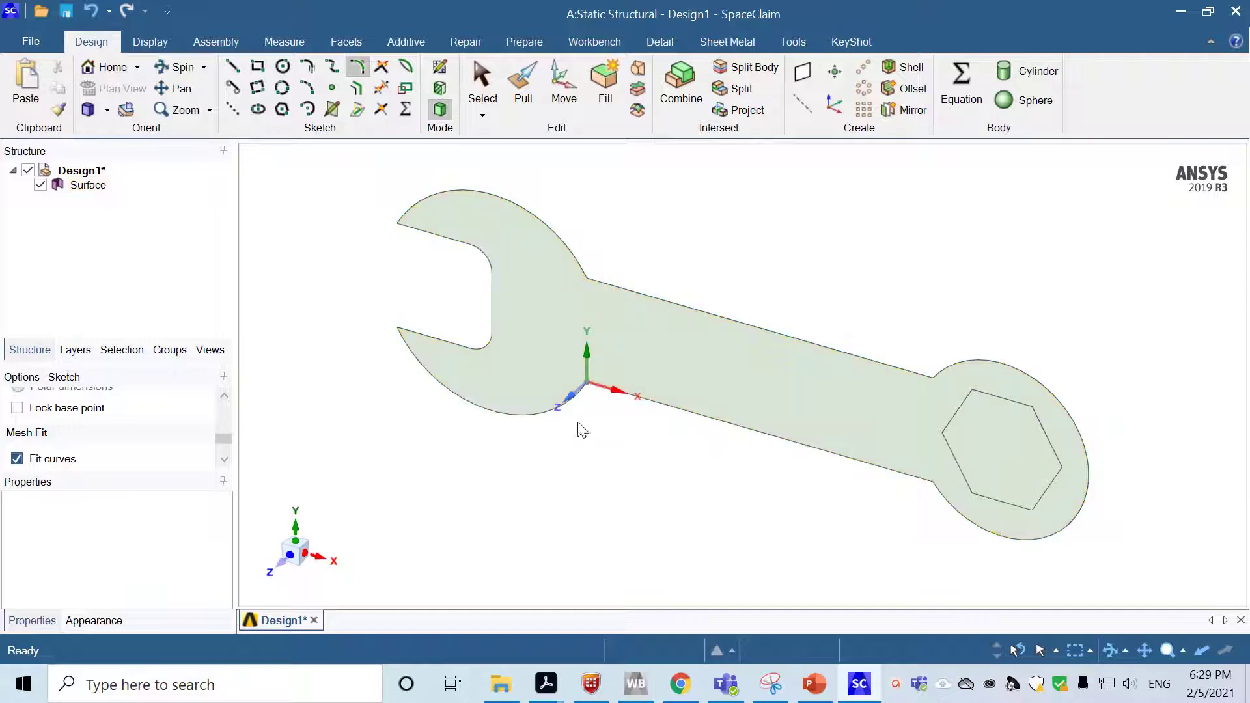
right_click(1001, 460)
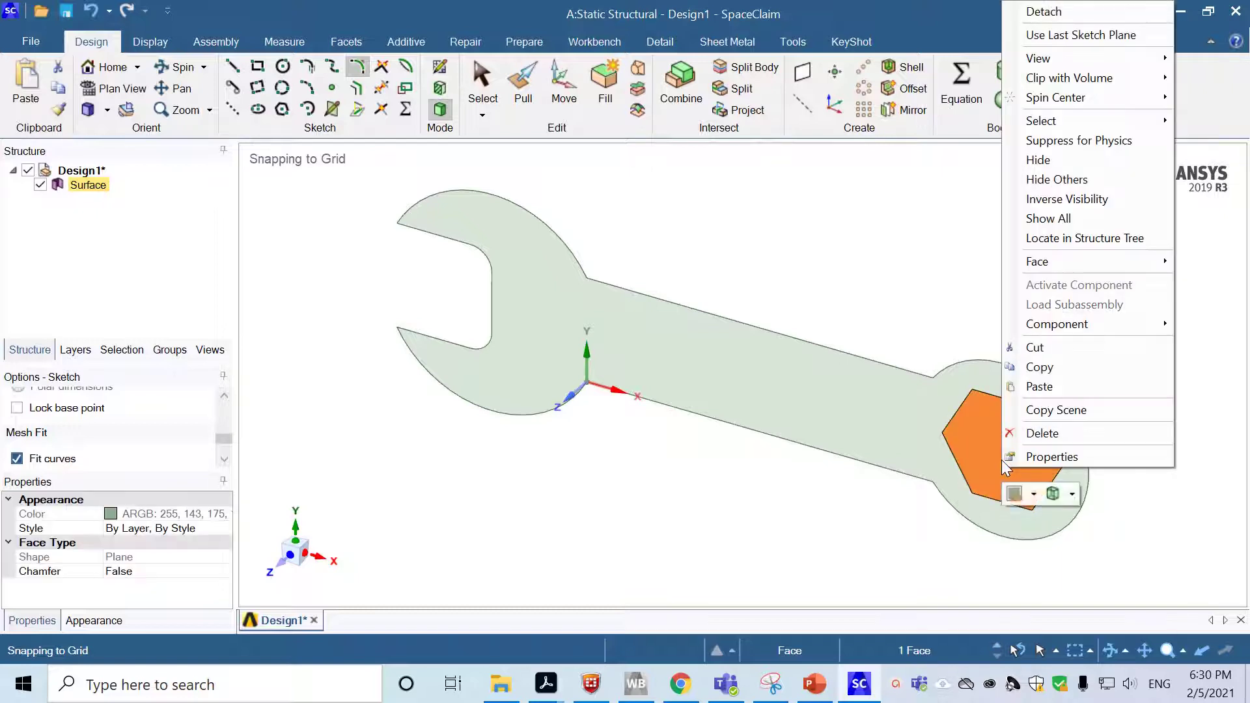
click(1042, 435)
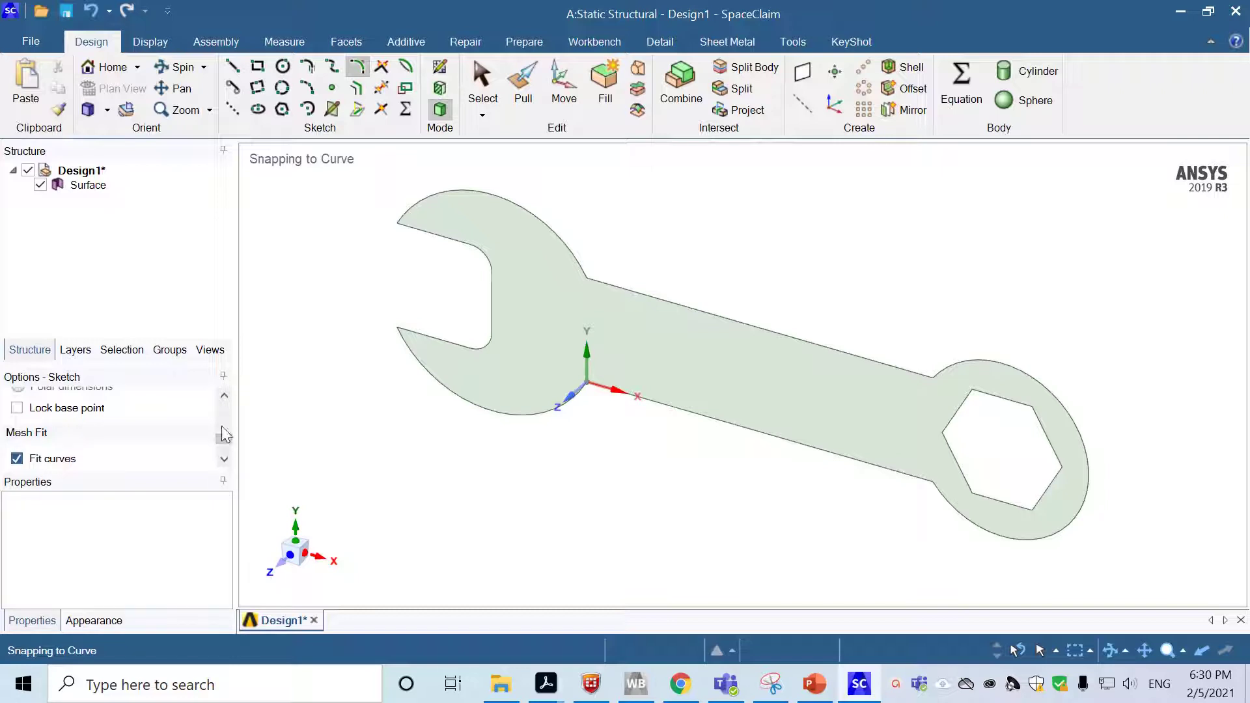
Set the midsurface thickness of the wrench surface body to 3 mm
click(91, 187)
click(93, 188)
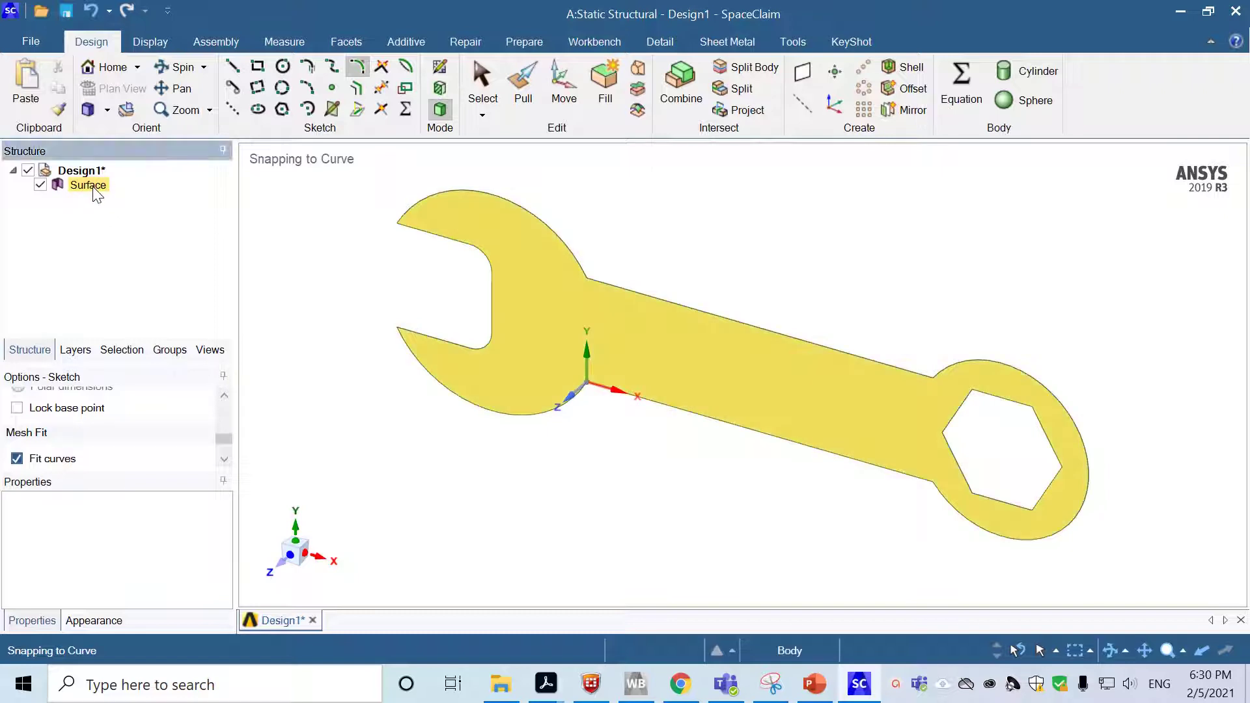
drag(225, 542, 225, 562)
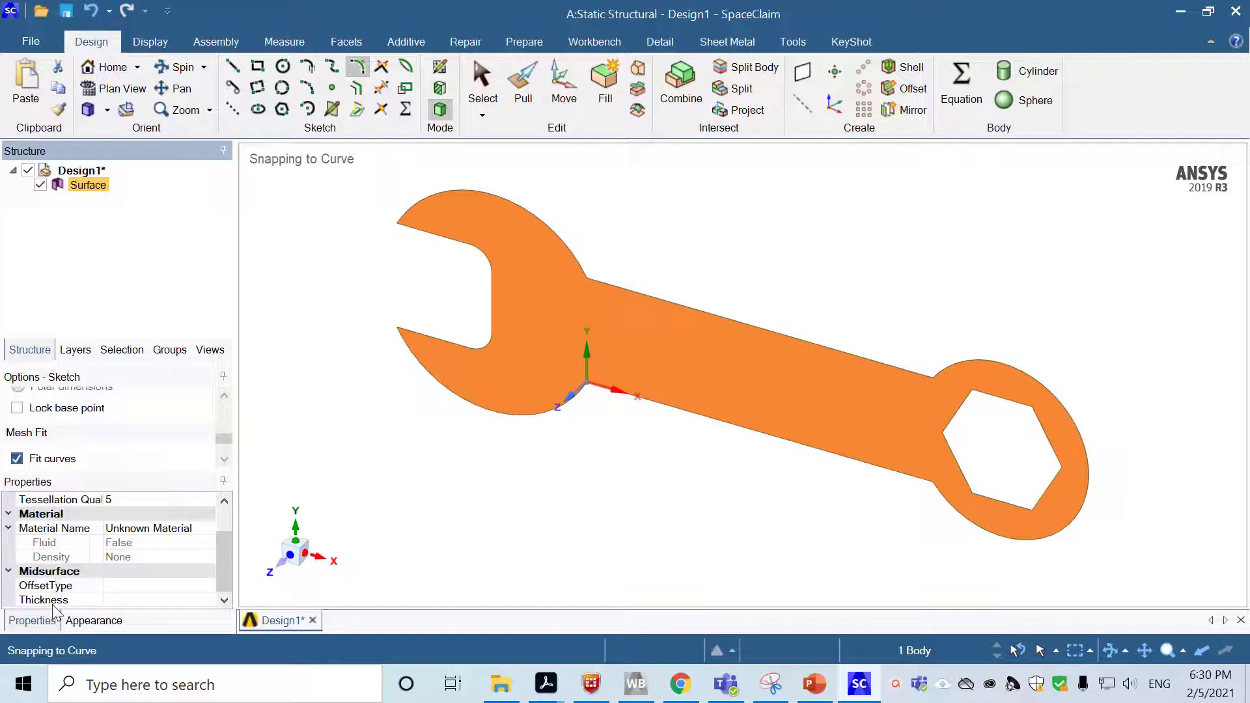
click(138, 600)
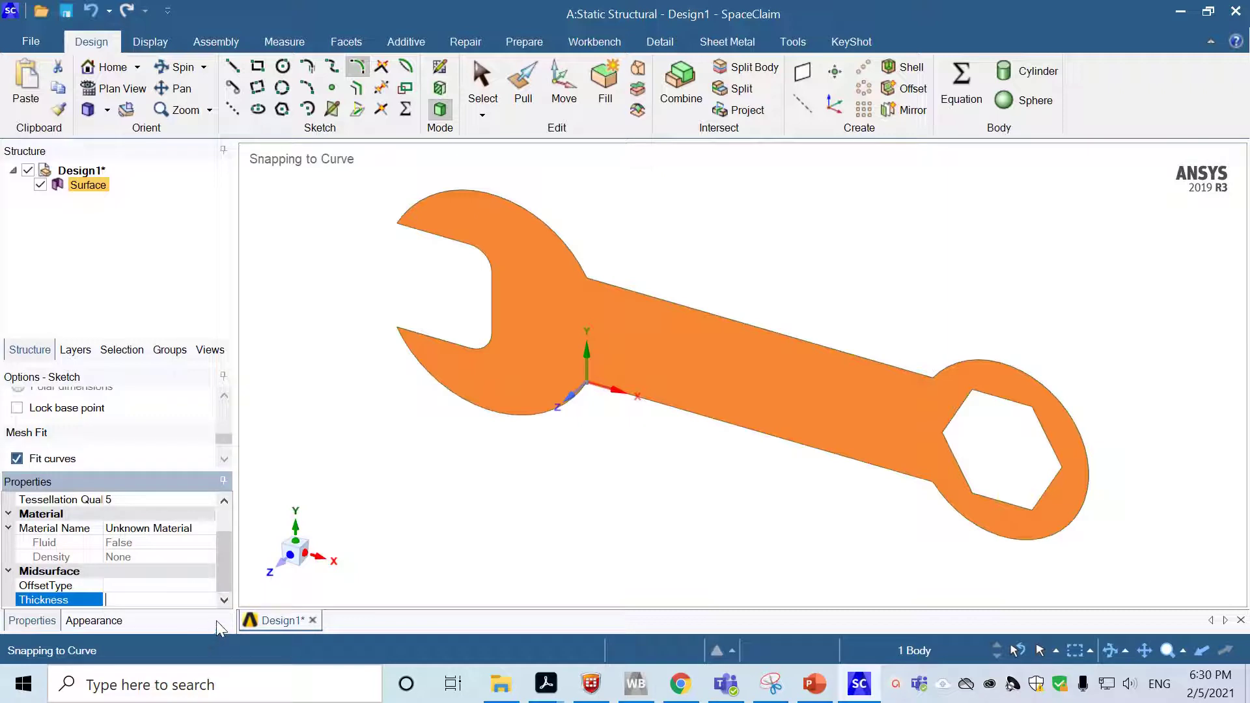
text(3)
key(Return)
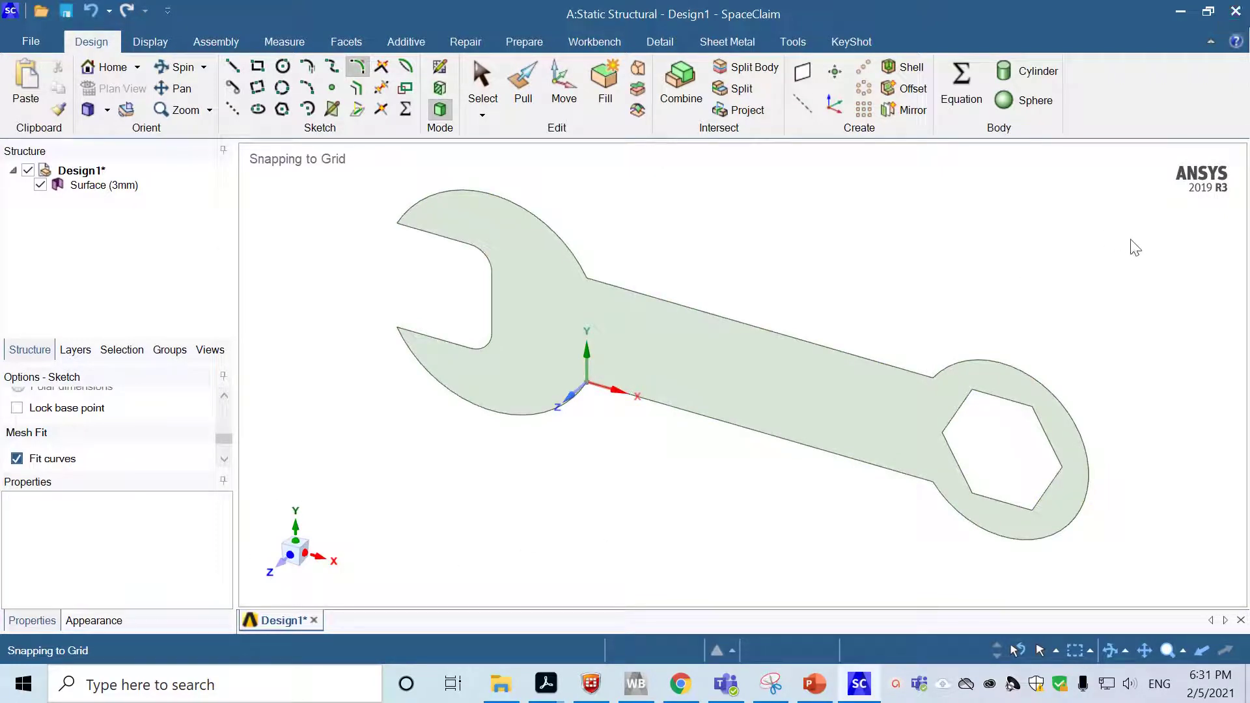
Save the wrench geometry as Design2.scdoc in the Chapter 4 folder
key(ctrl+shift+s)
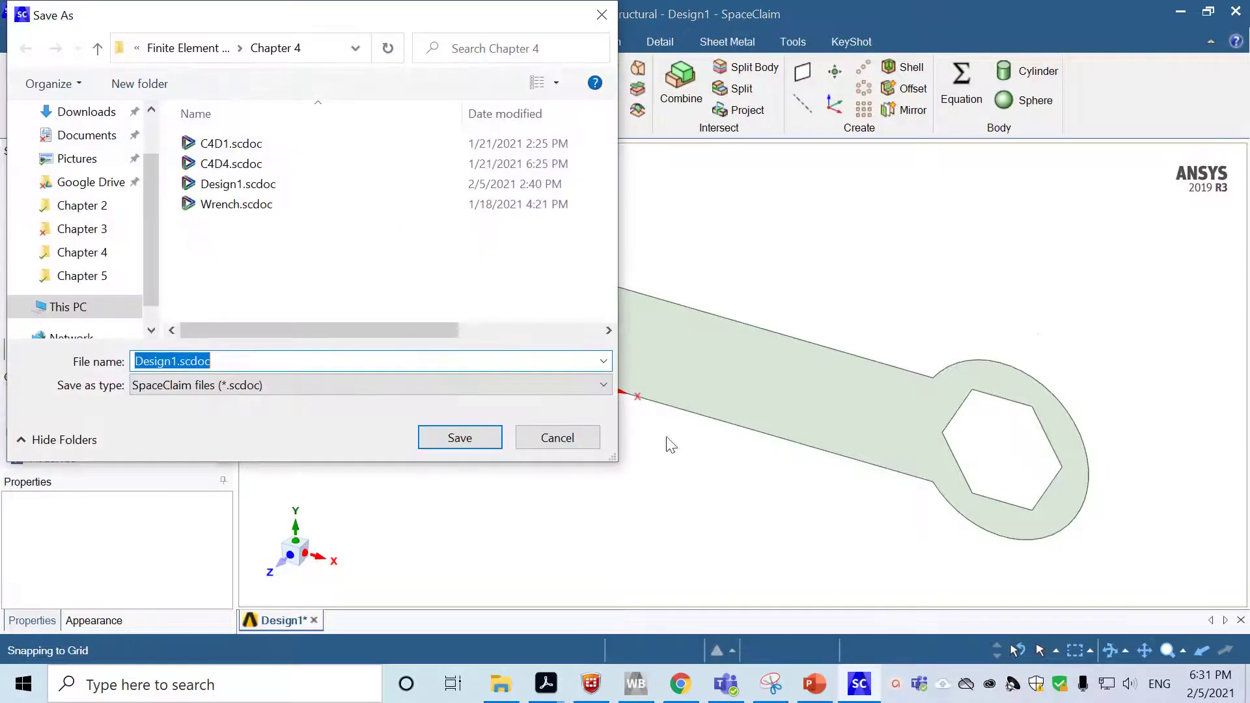
click(177, 360)
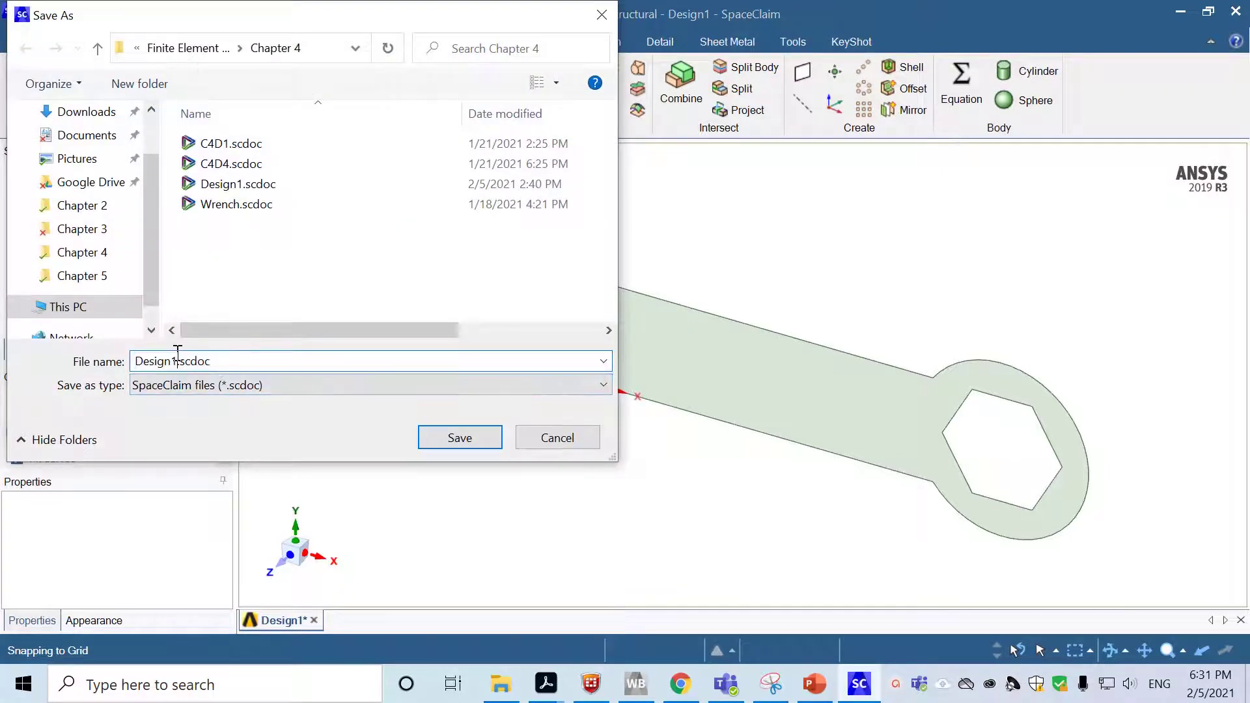
key(BackSpace)
text(2)
click(472, 430)
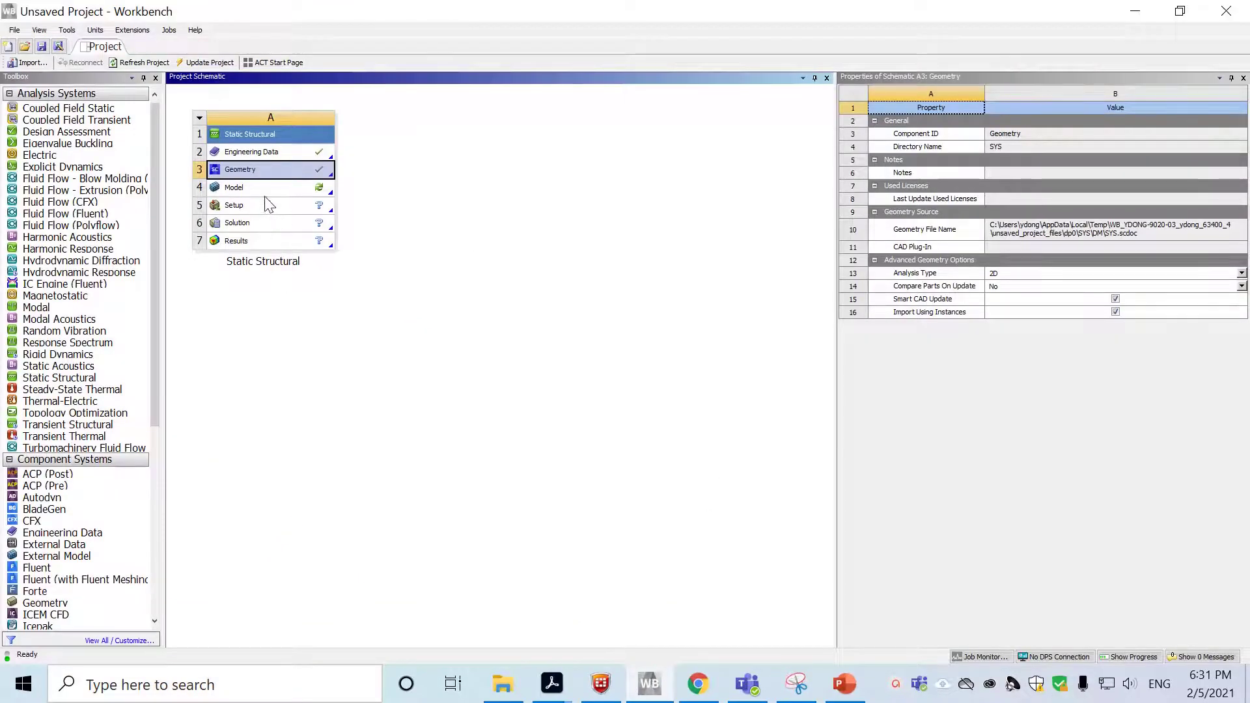
Open the Static Structural system's model from Workbench in Mechanical and set the geometry's 2D behavior to Plane Stress
double_click(271, 188)
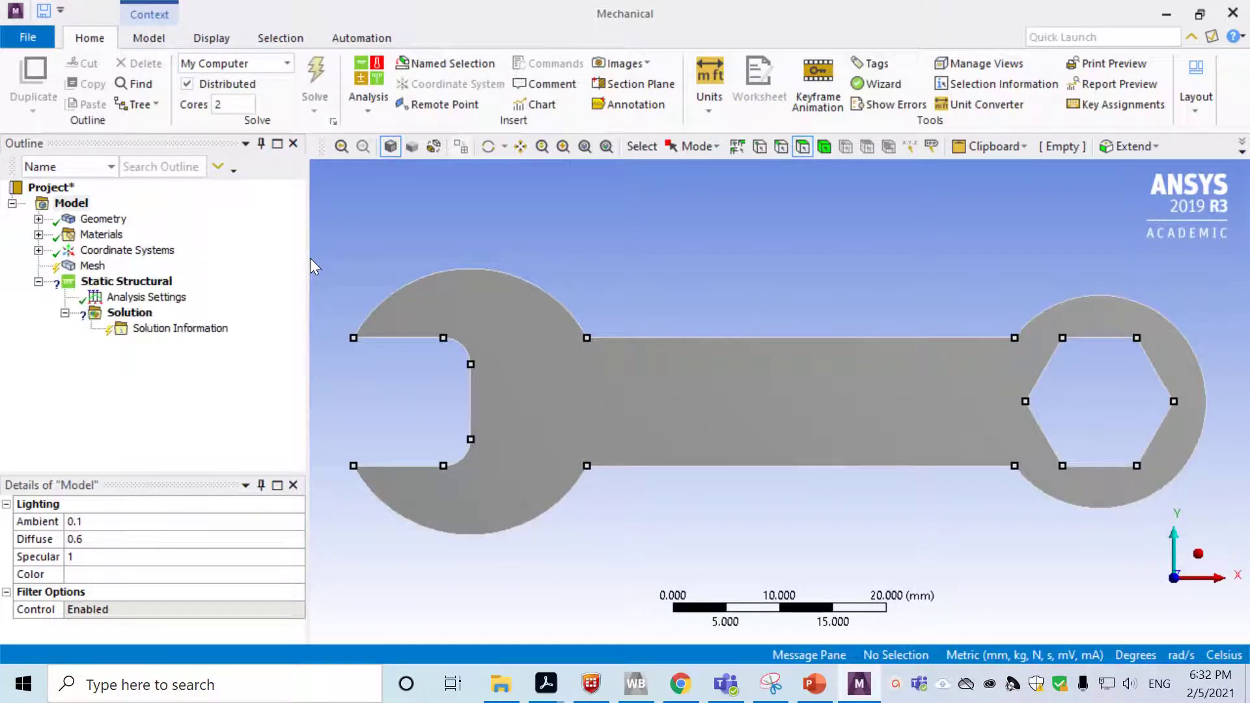
click(39, 220)
click(93, 221)
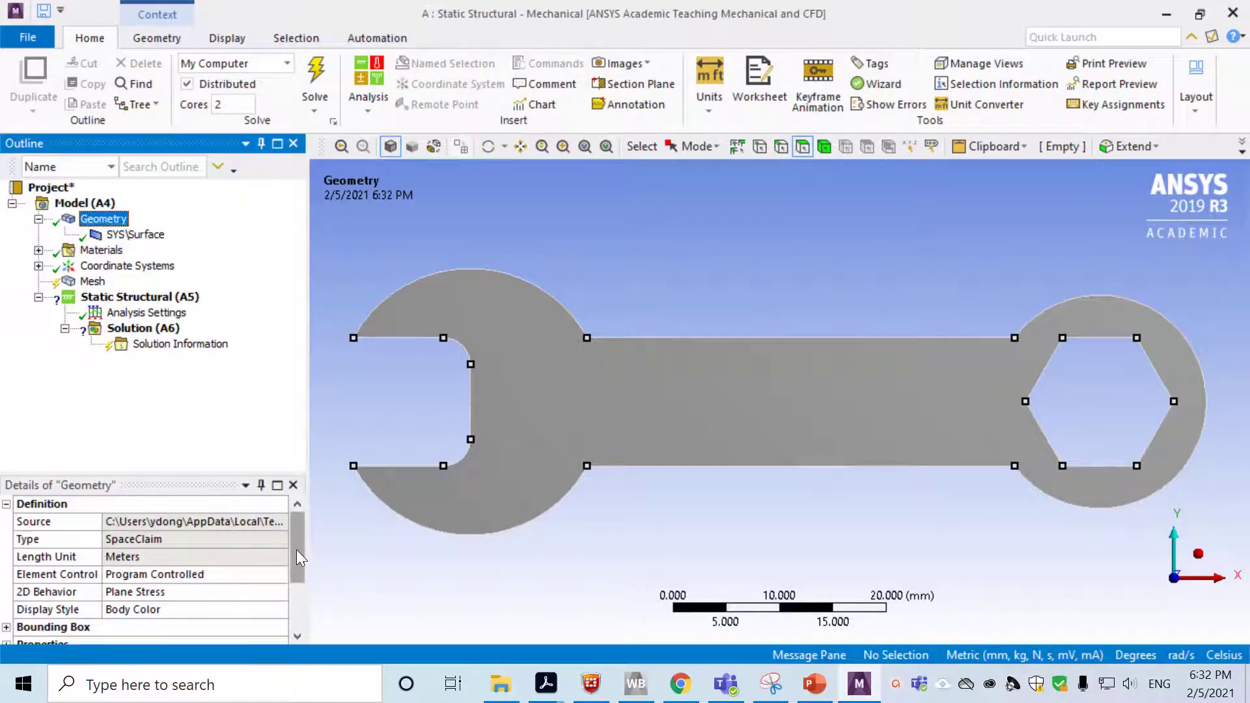
drag(295, 549, 298, 562)
click(154, 559)
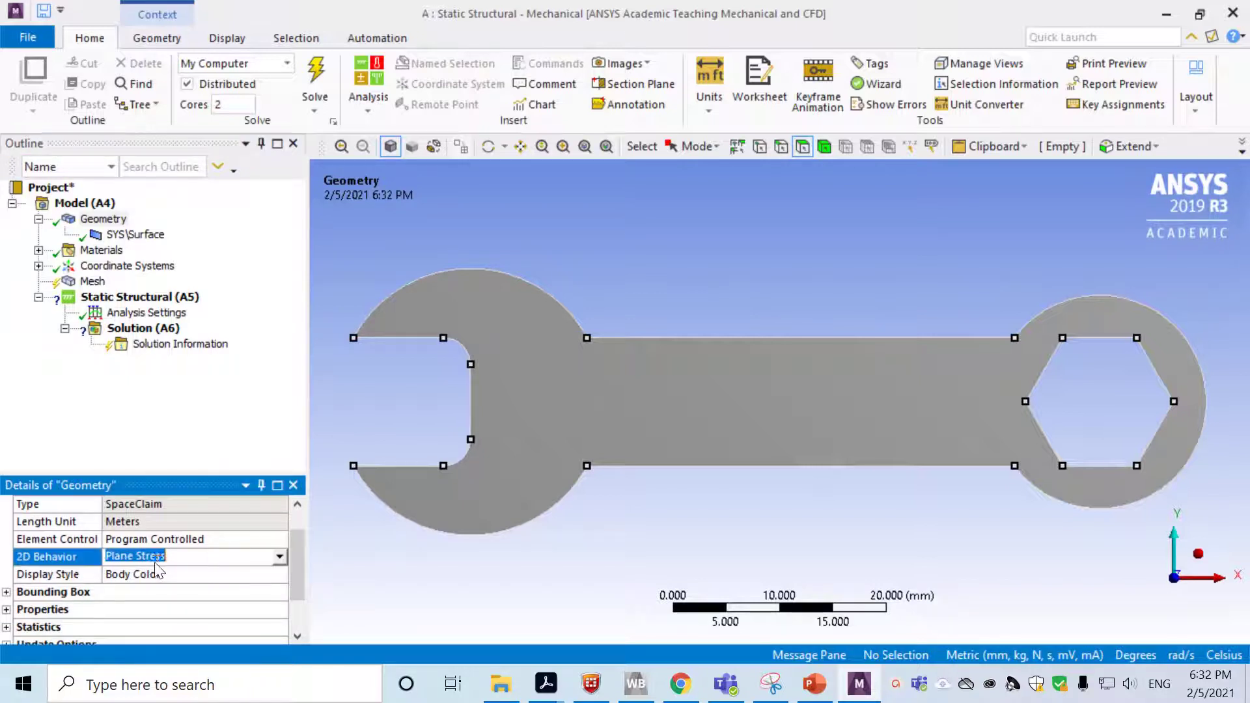
click(278, 556)
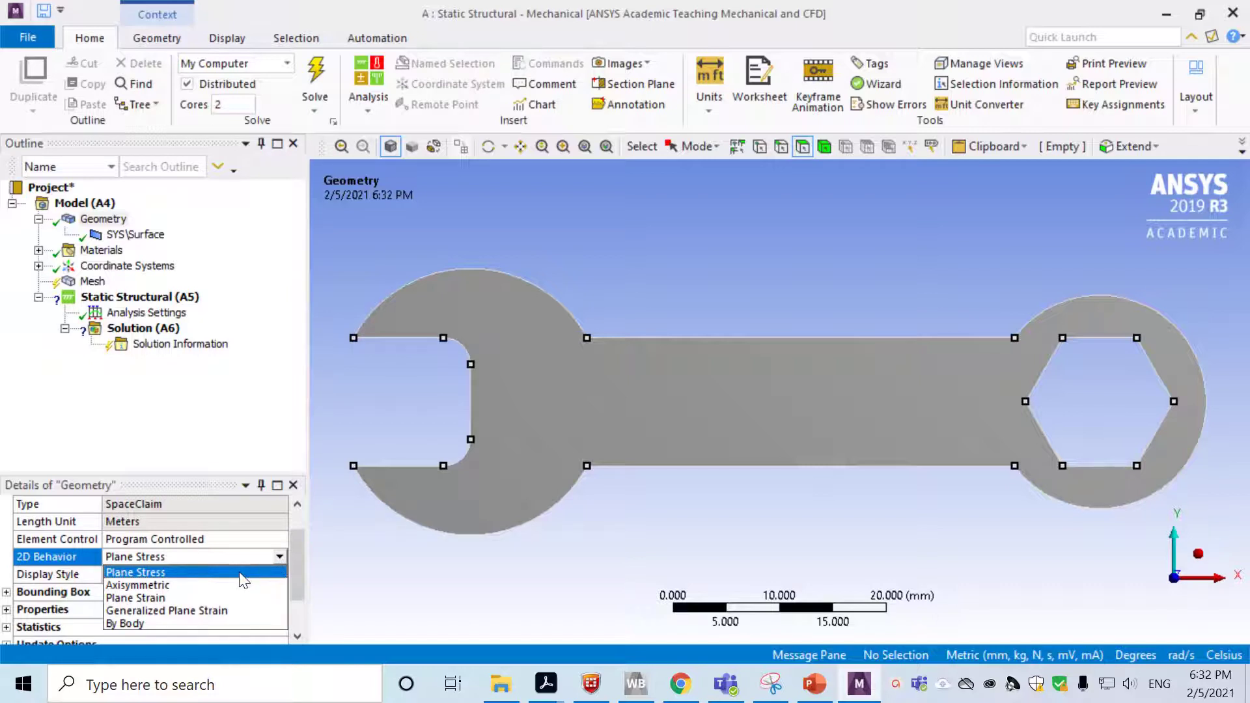
click(184, 575)
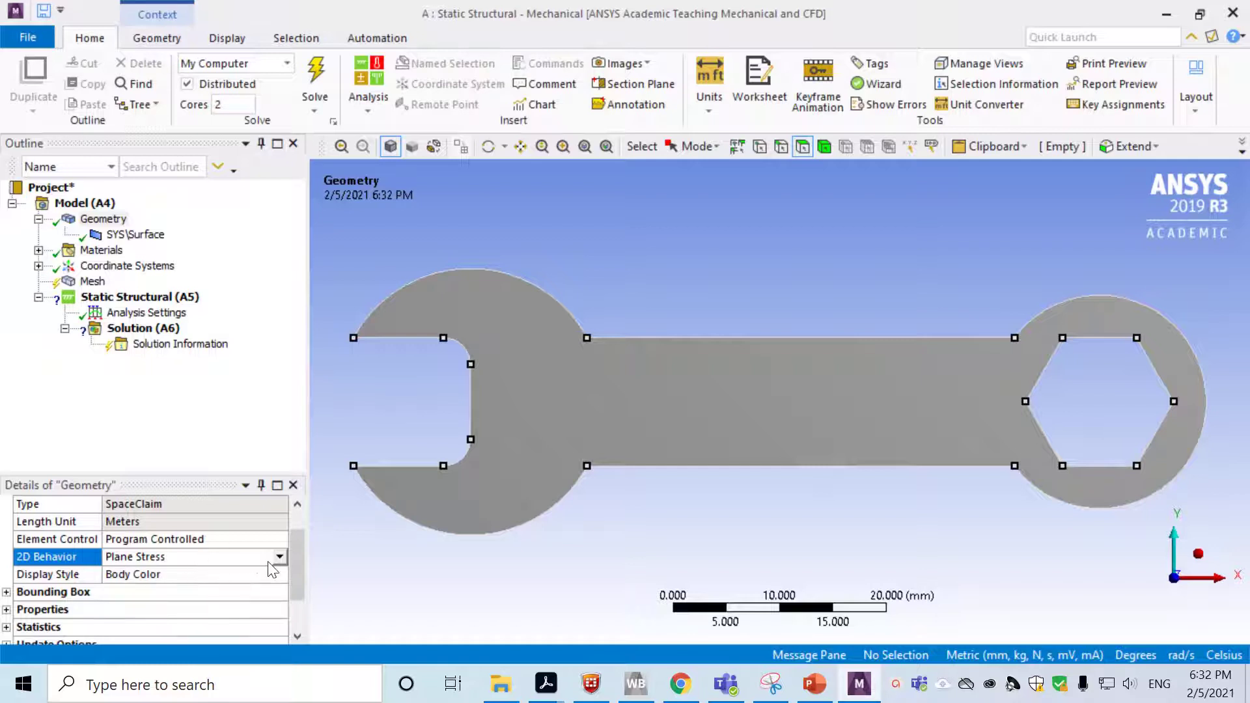
drag(295, 563, 135, 287)
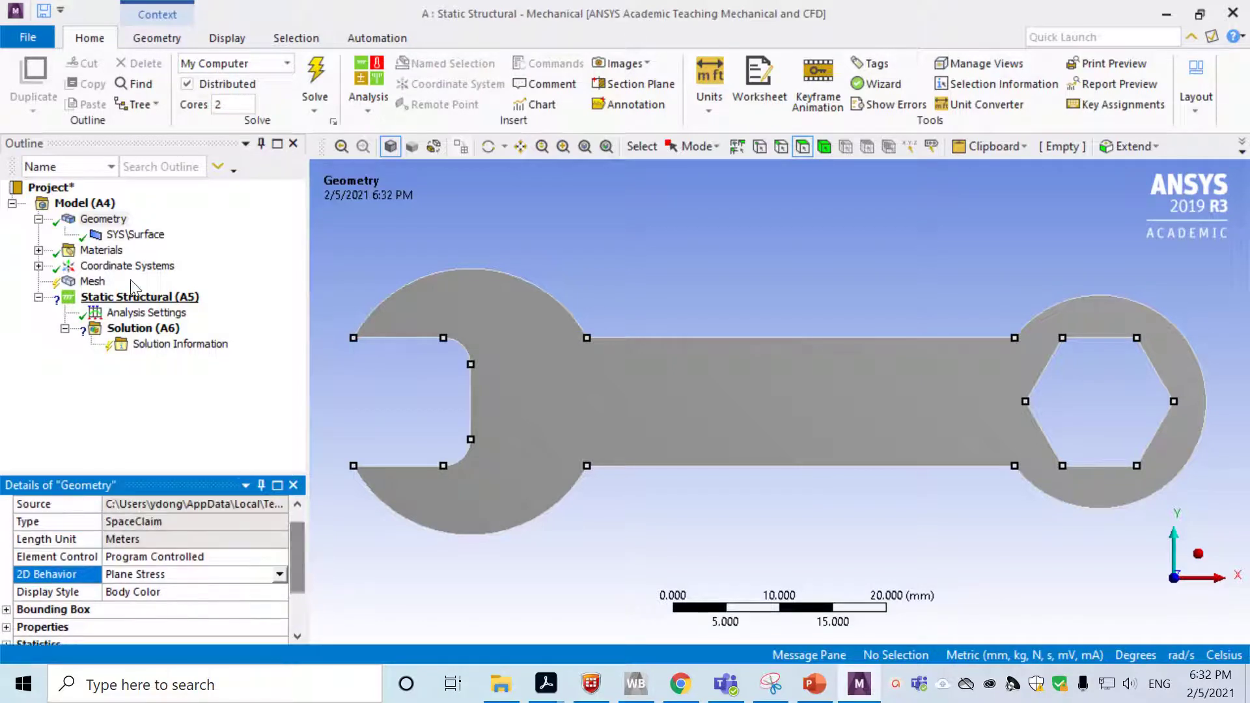
Assign the StainlessSteel_C4 material to the wrench surface body
click(135, 235)
drag(296, 545, 299, 579)
click(276, 557)
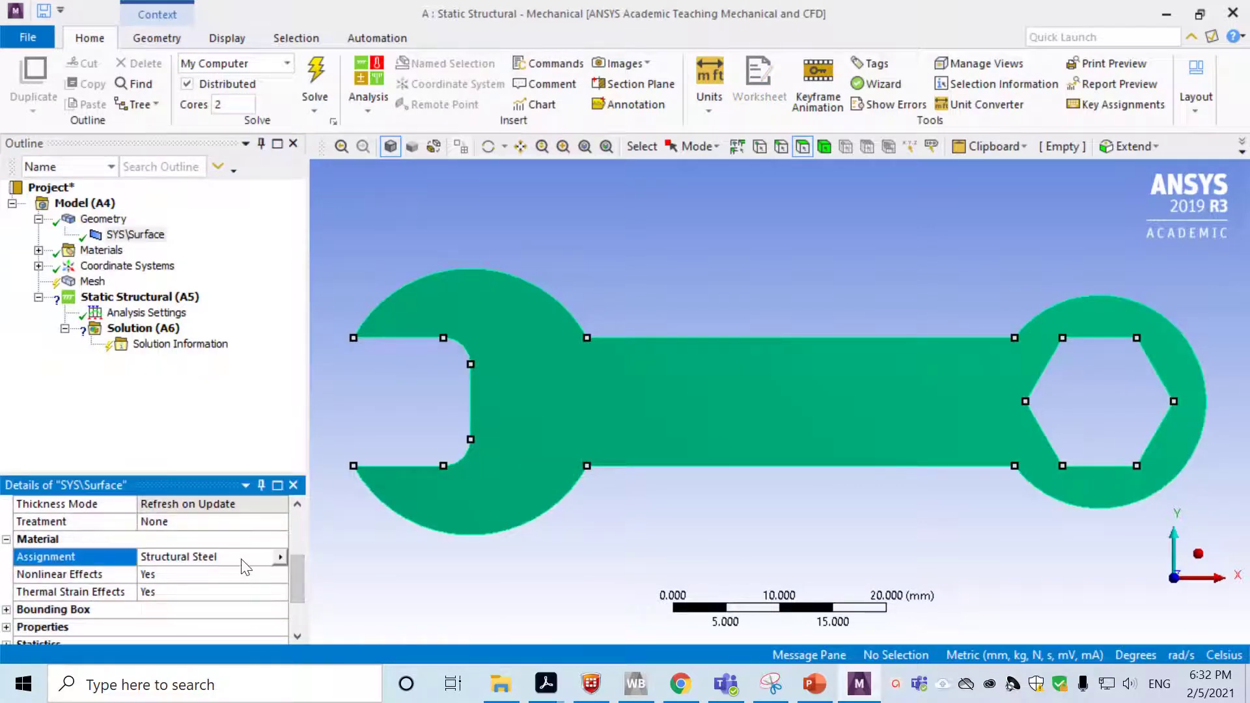
click(279, 557)
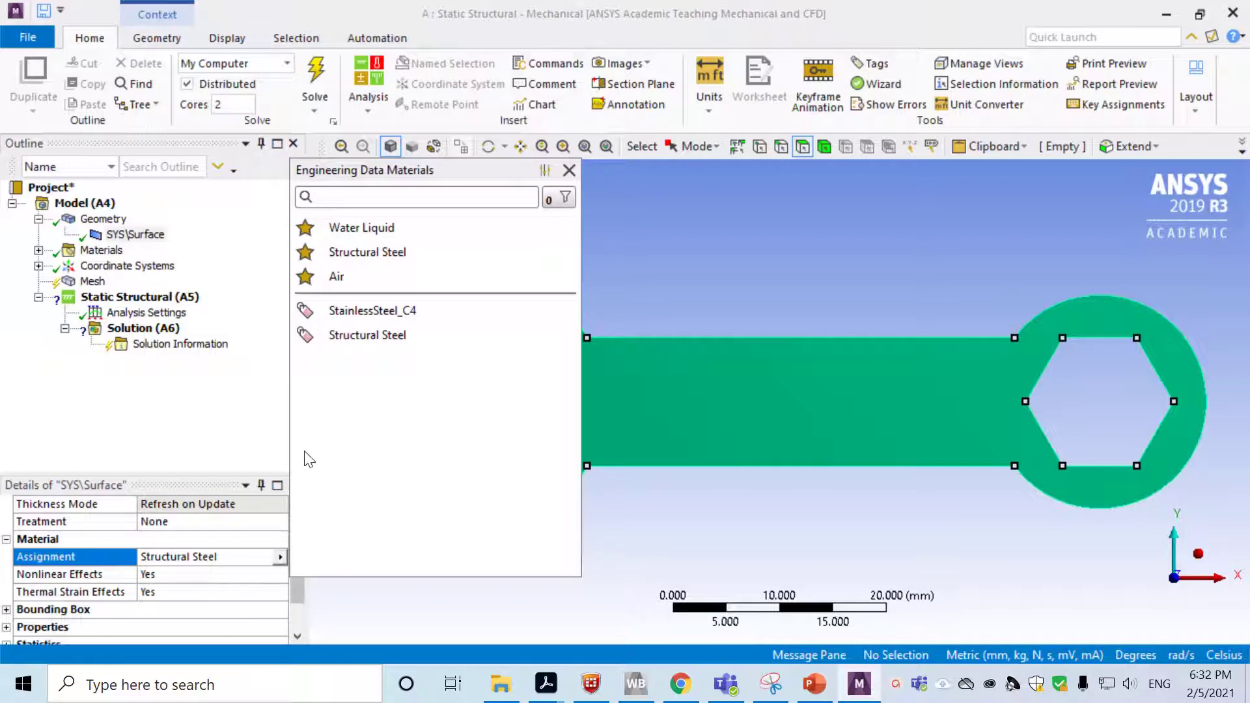
click(375, 311)
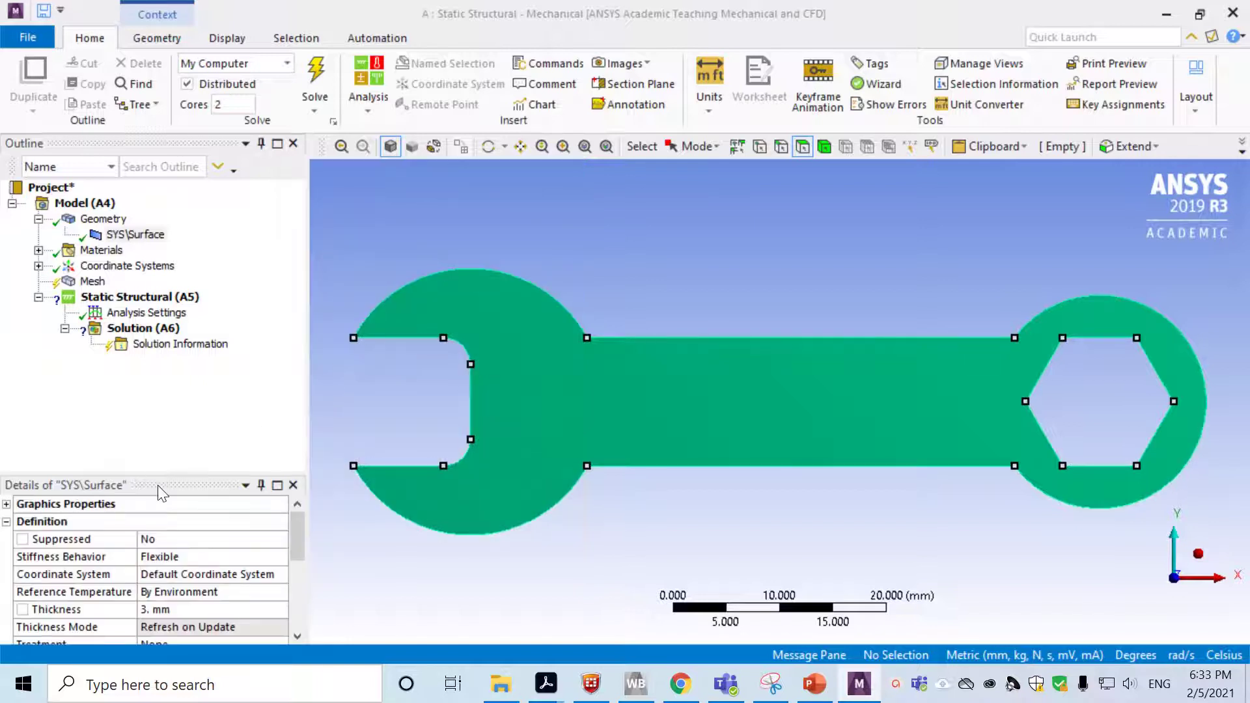
Insert a mesh method under Mesh and scope it to the wrench body
click(92, 281)
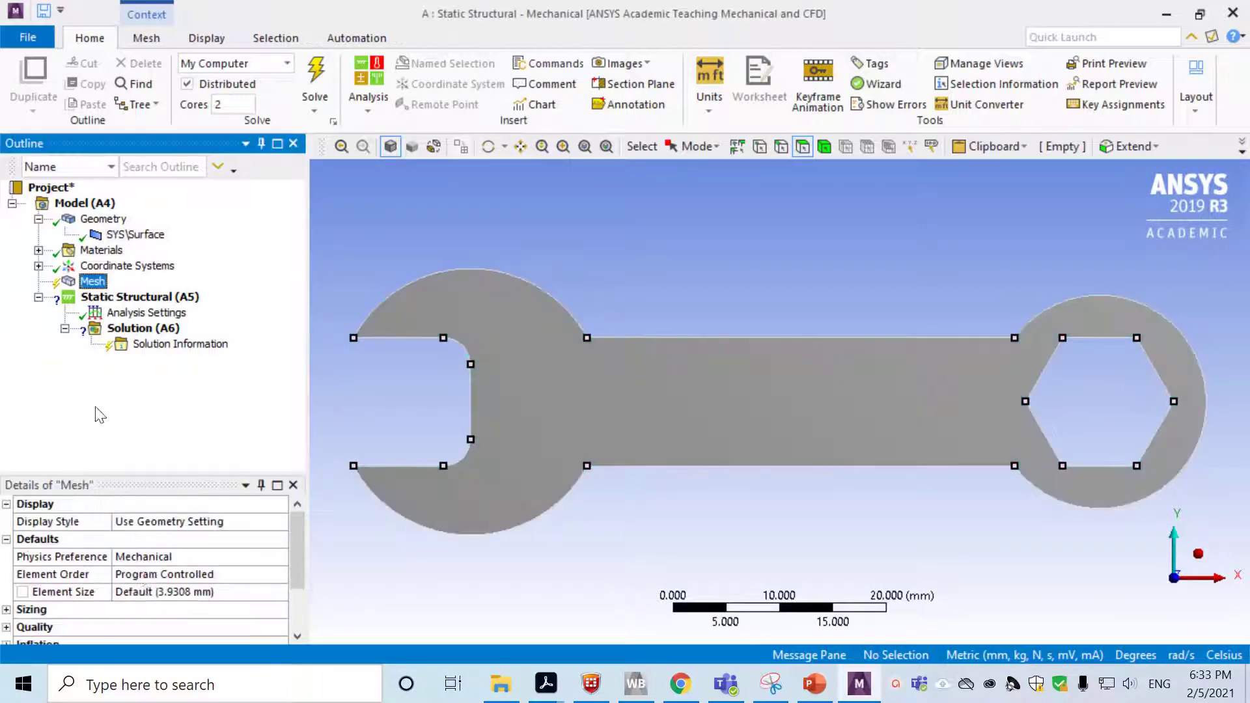
right_click(95, 287)
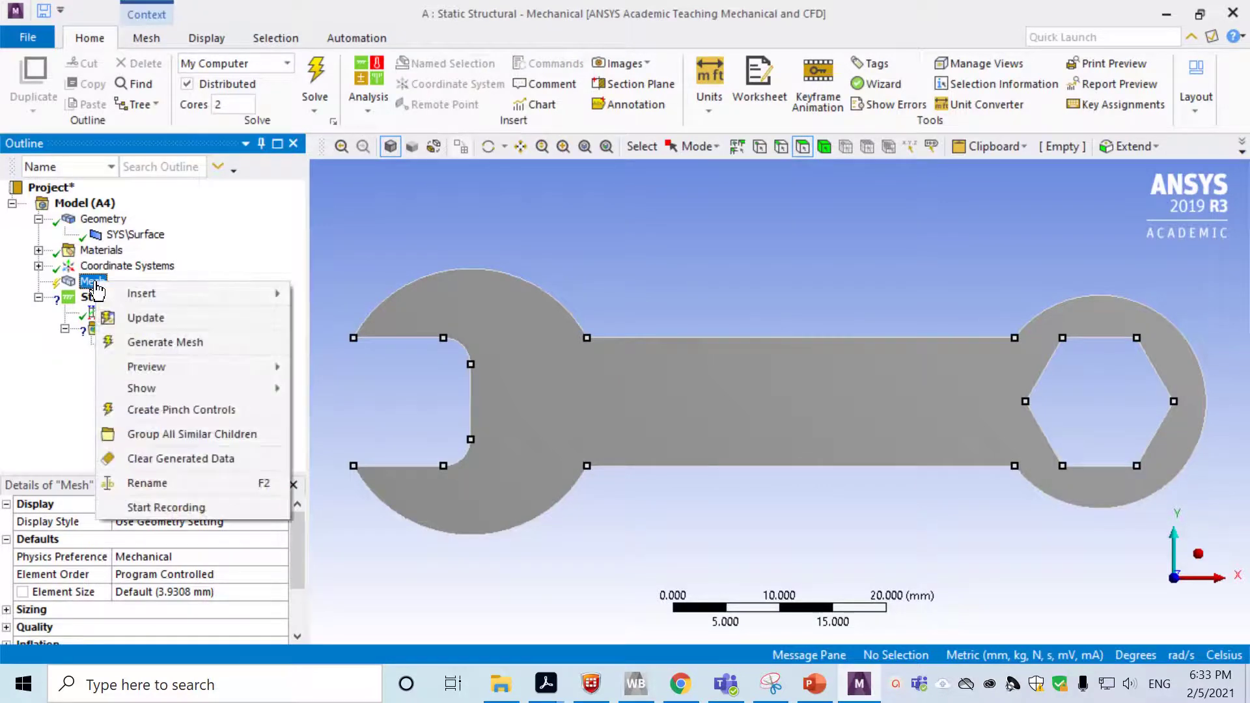
mouse_move(243, 298)
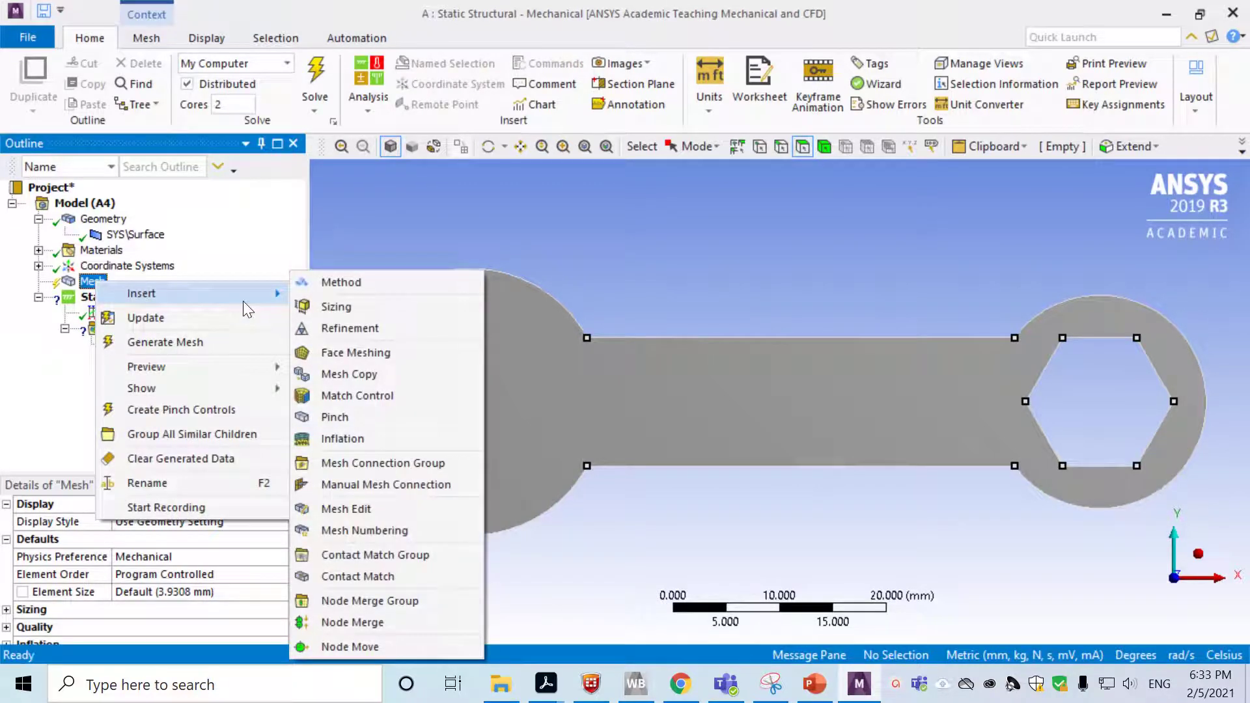
click(346, 287)
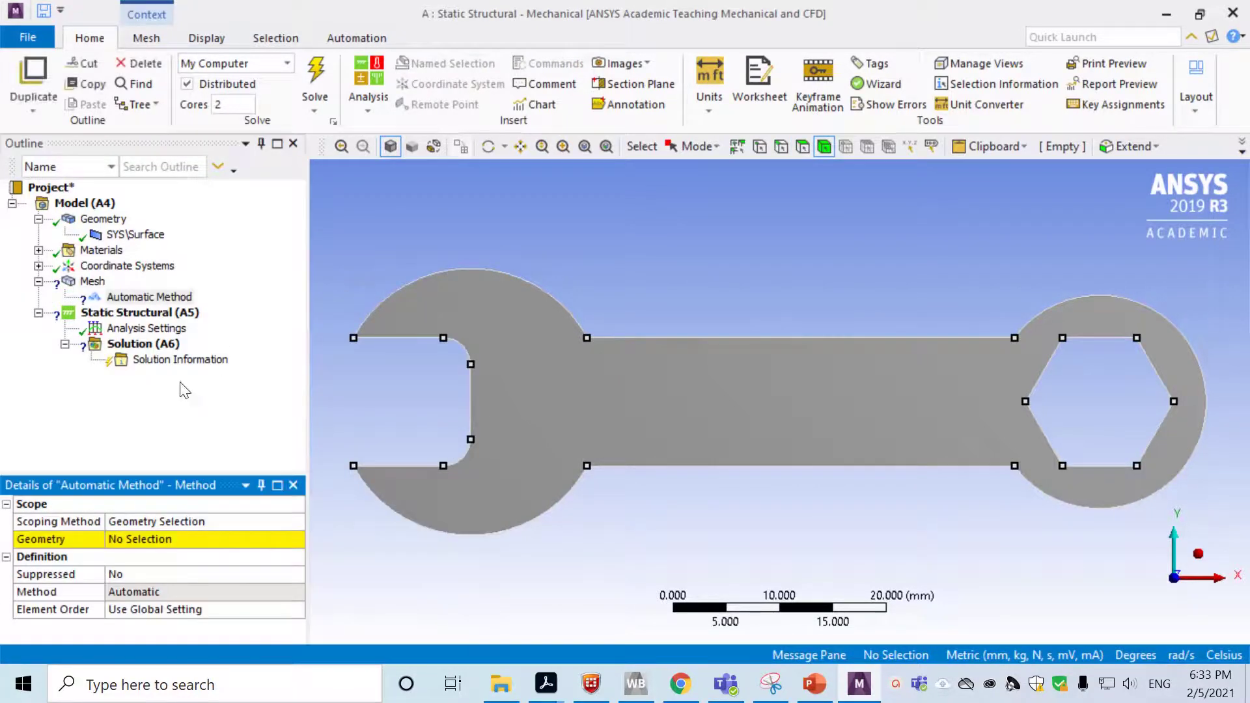
click(159, 298)
click(136, 298)
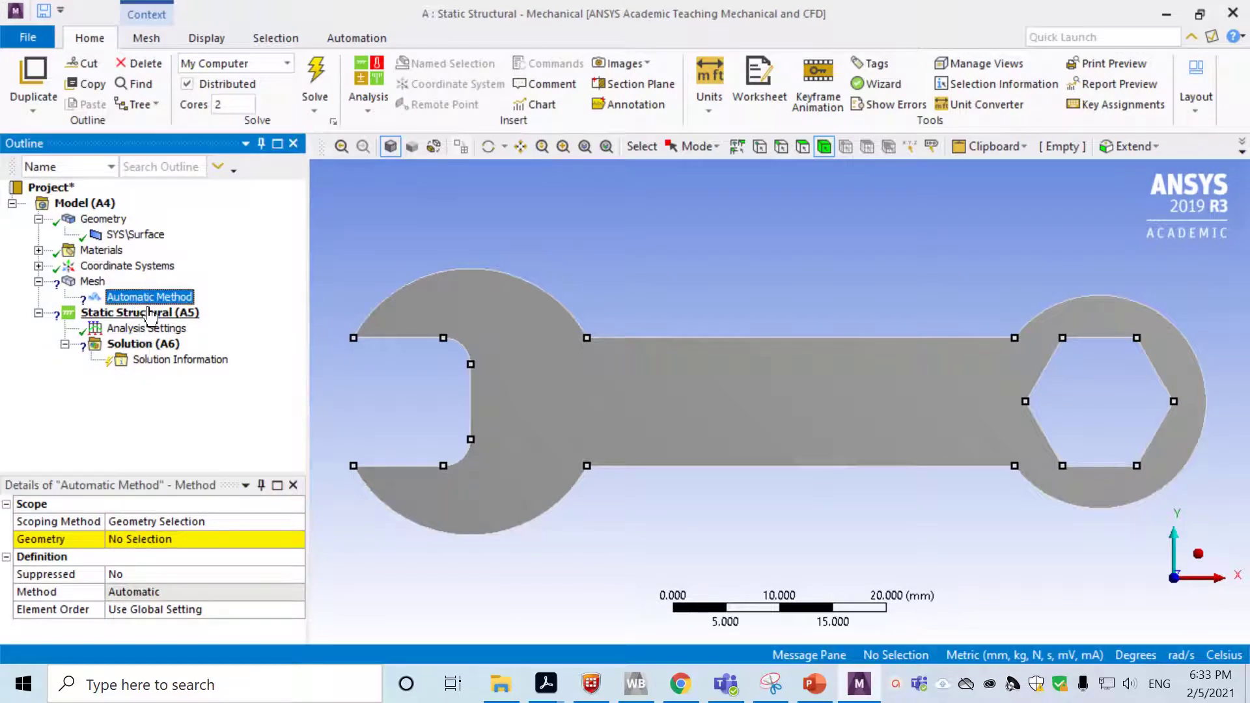
click(151, 539)
click(623, 397)
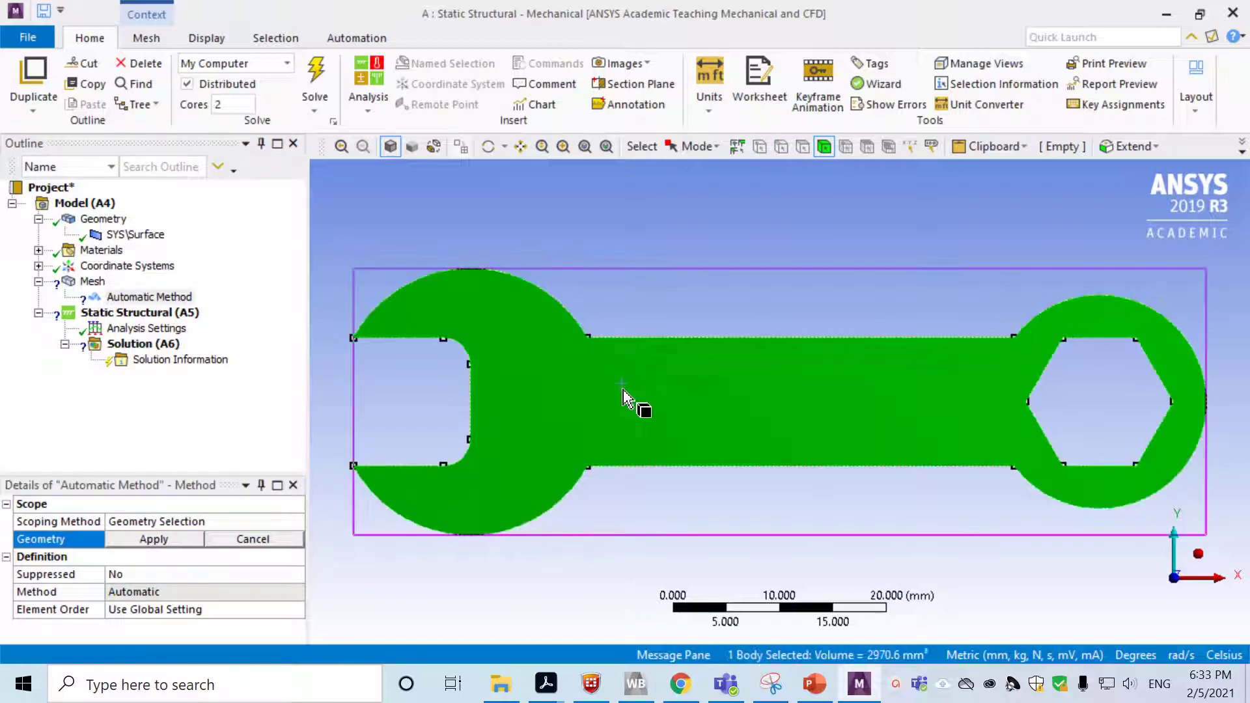
click(156, 539)
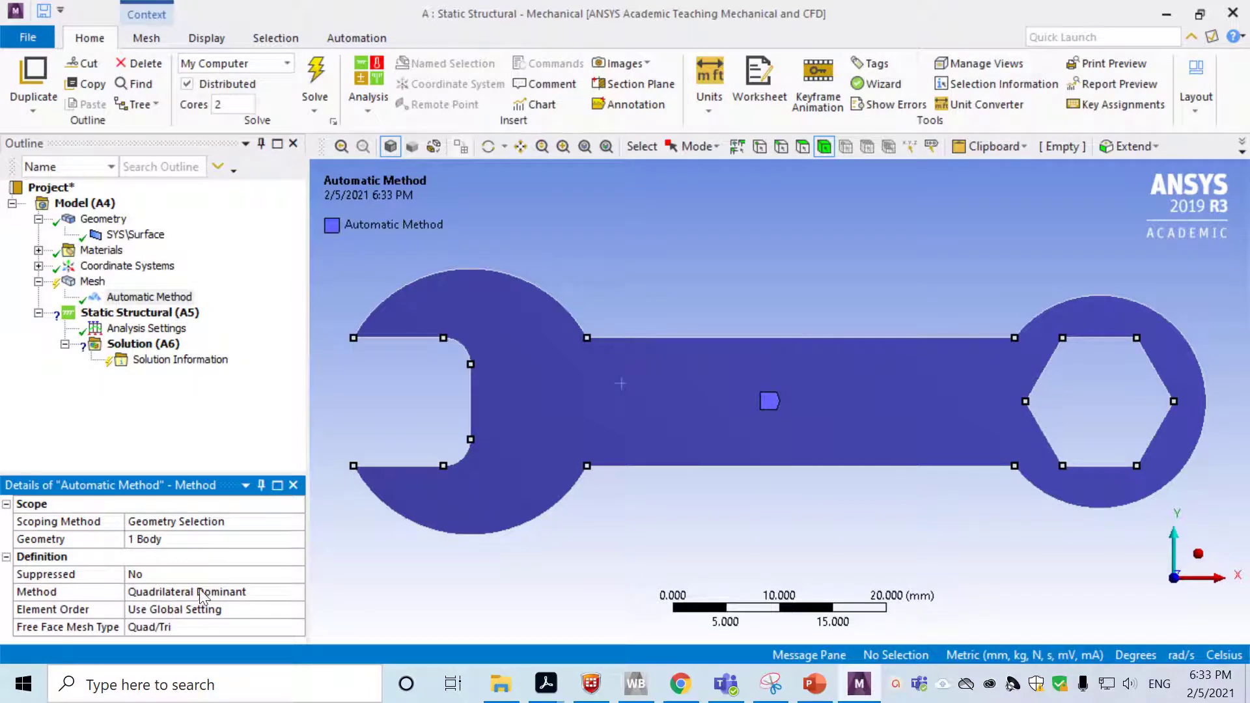
Examine the wrench mesh method's choices for method, element order and free face mesh type
click(225, 592)
click(295, 592)
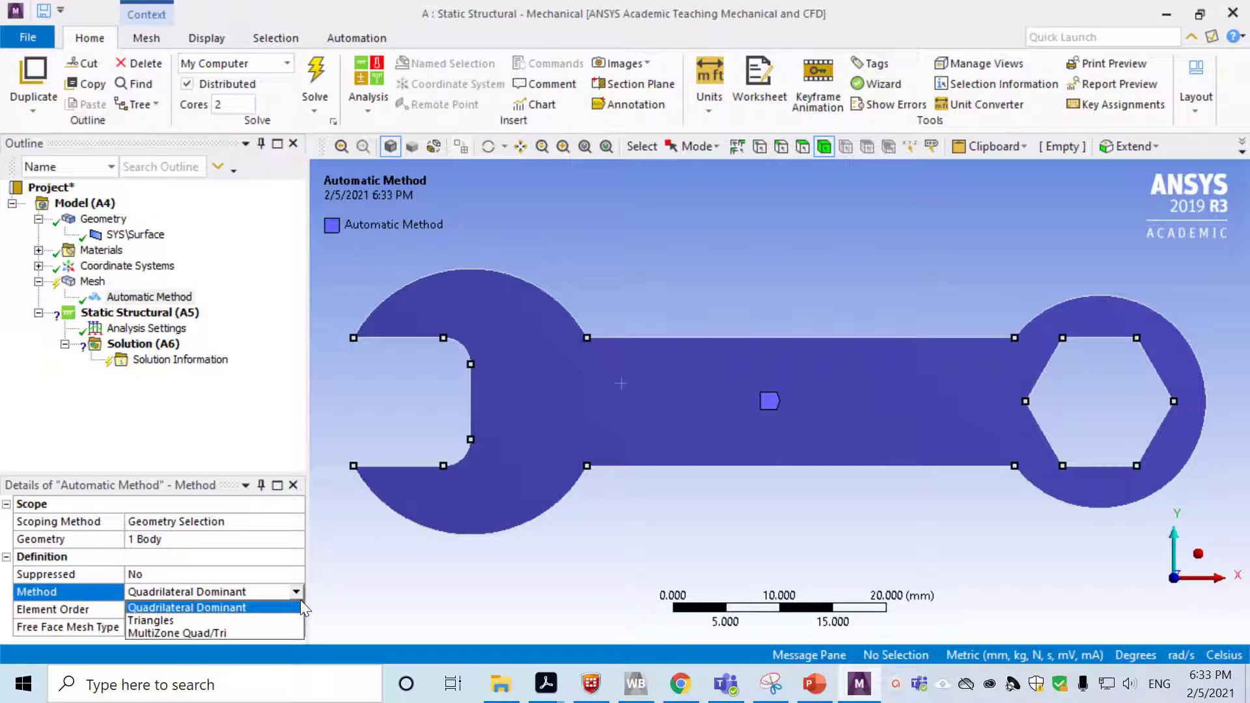
click(262, 608)
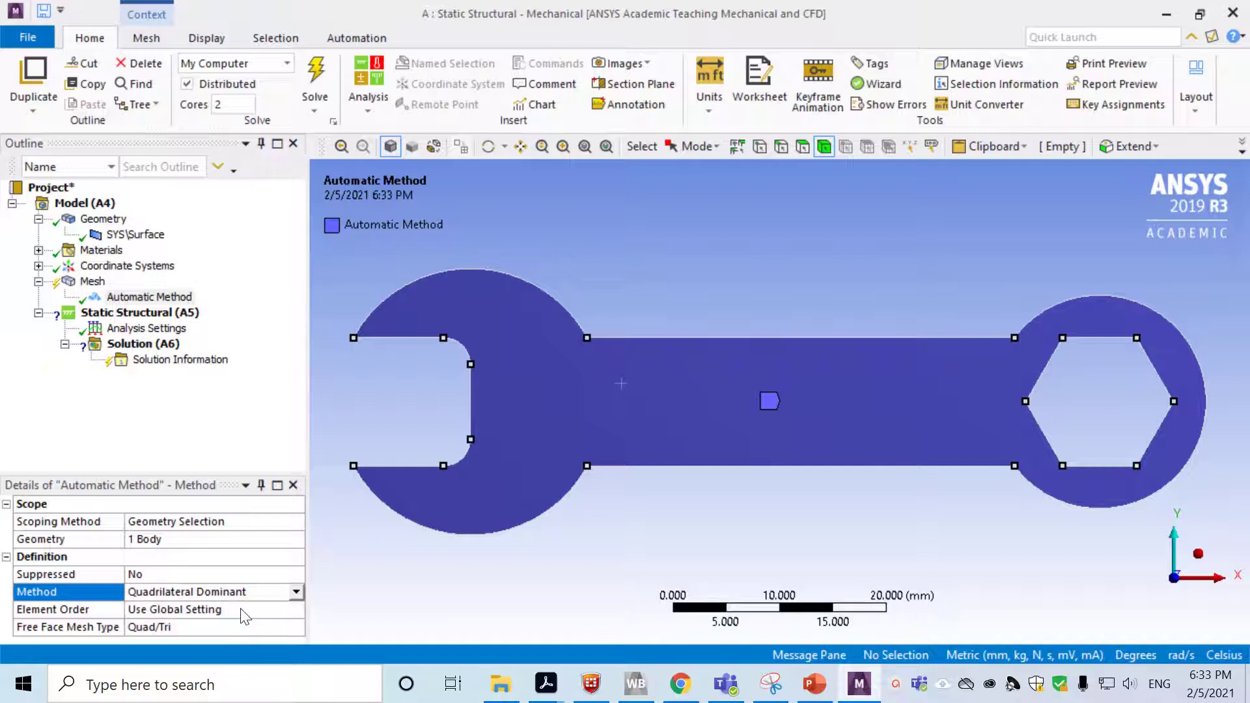
click(245, 615)
click(296, 609)
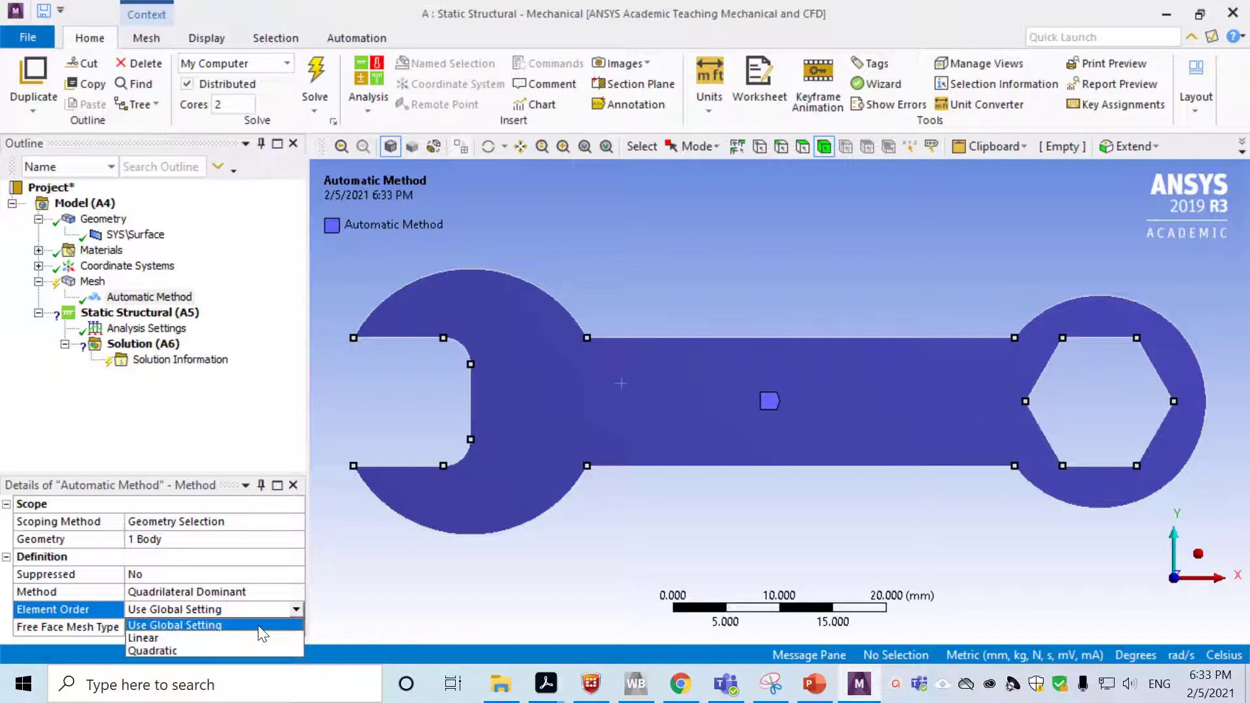
click(341, 628)
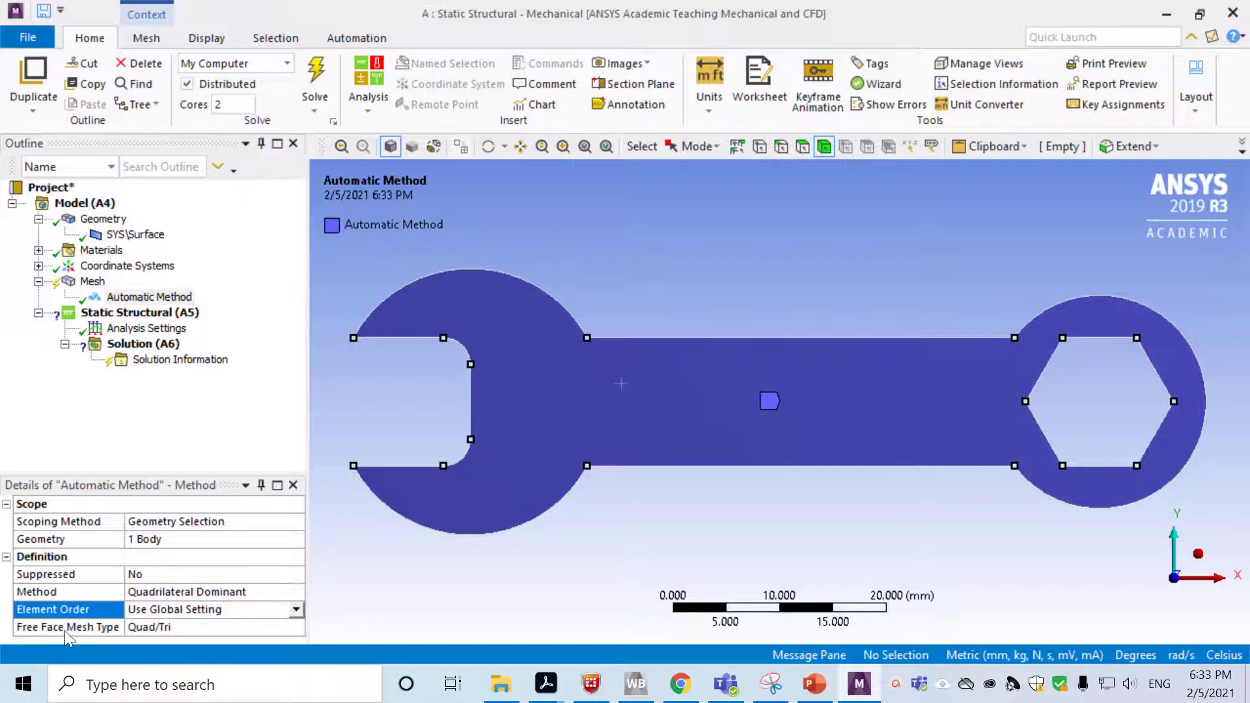
click(192, 629)
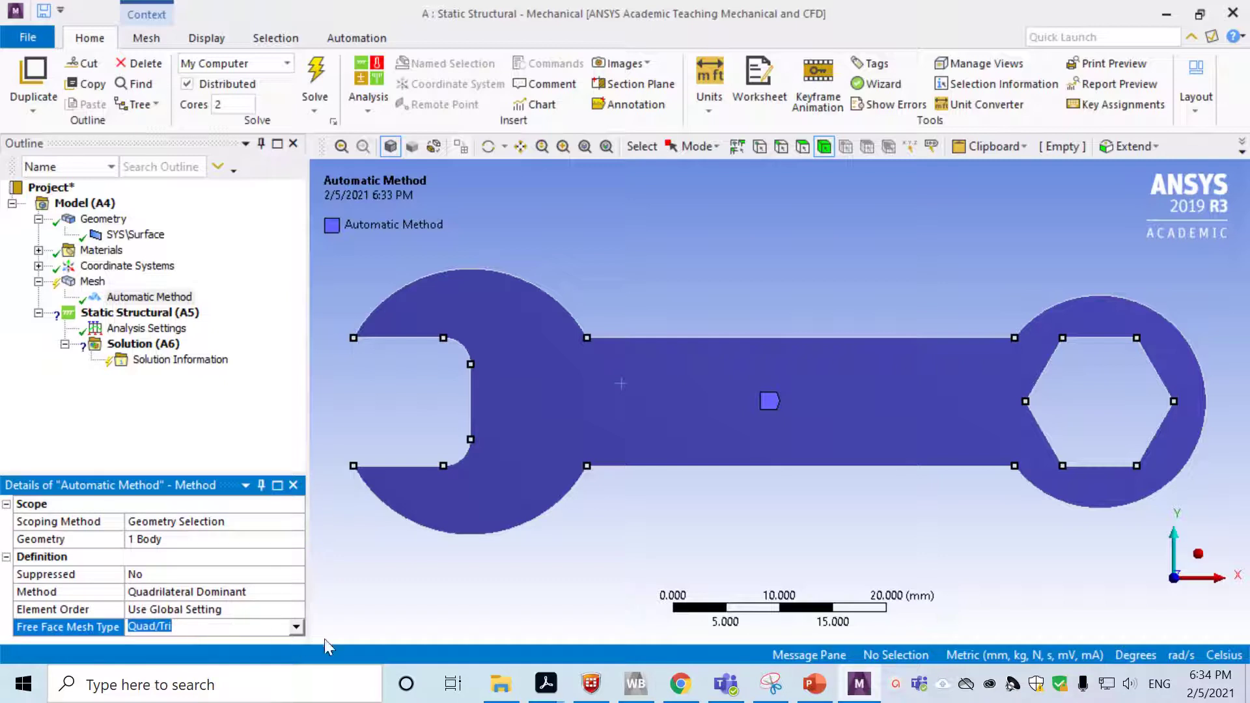
scroll(343, 588, down, 2)
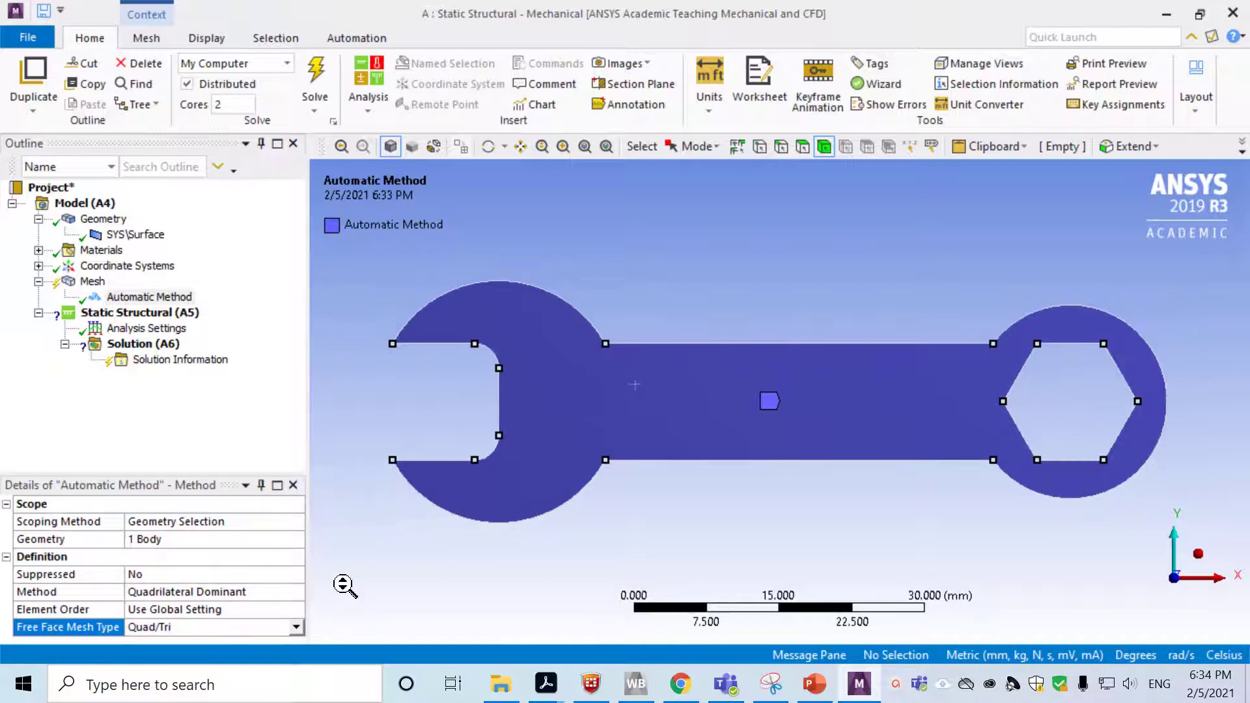
click(185, 630)
Insert a sizing control under Mesh and scope it to the wrench body
right_click(100, 281)
mouse_move(118, 300)
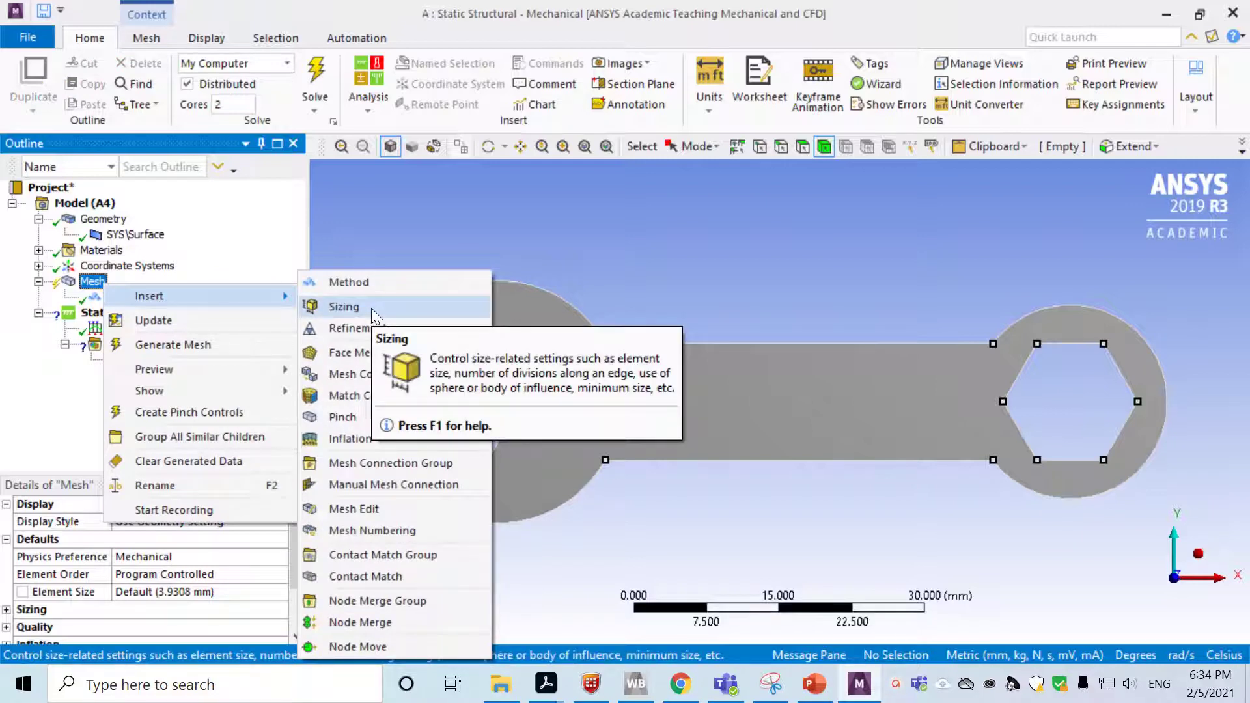
click(343, 307)
click(121, 314)
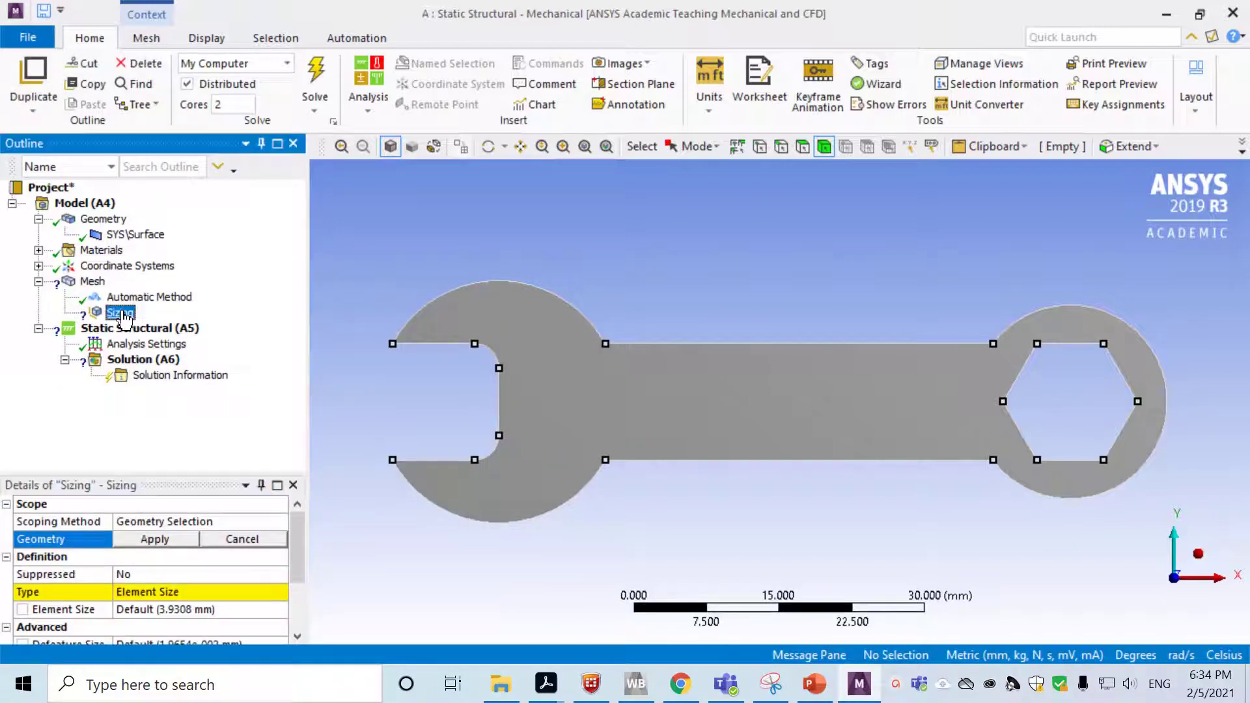
click(408, 503)
click(190, 539)
Set the body sizing's element size to 1 mm
mouse_move(299, 558)
mouse_down()
mouse_move(299, 600)
mouse_move(298, 580)
mouse_up()
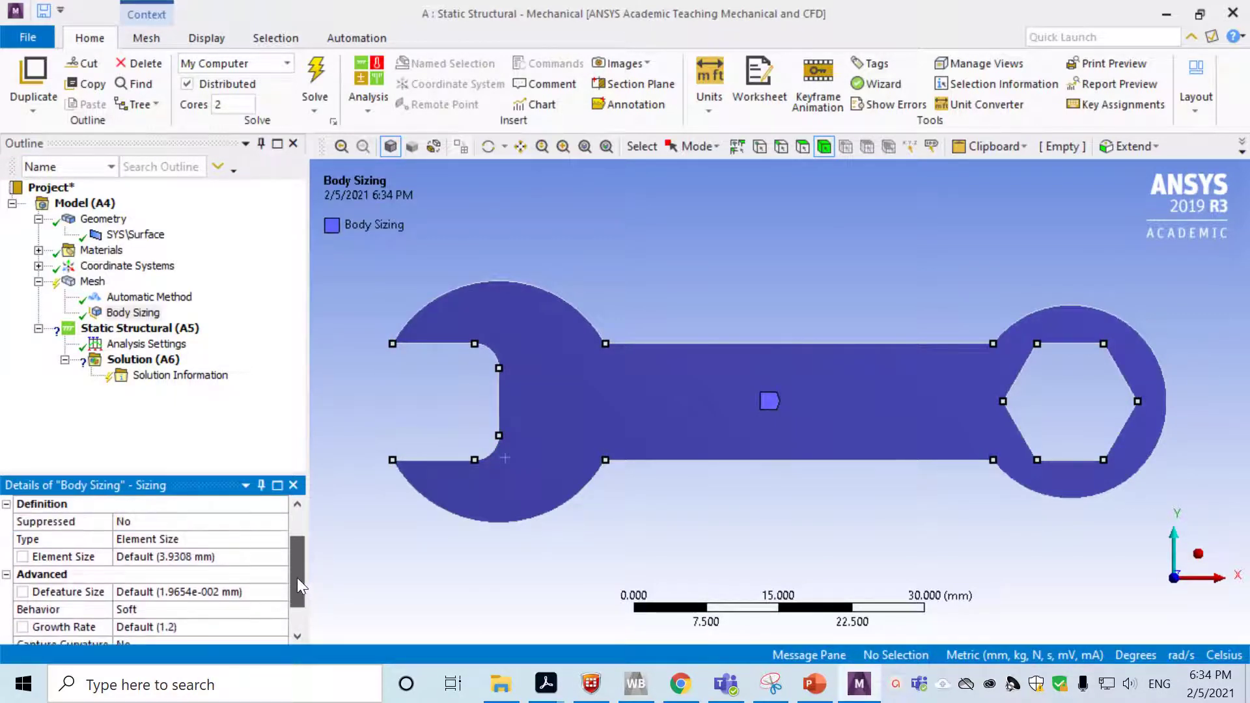
click(222, 557)
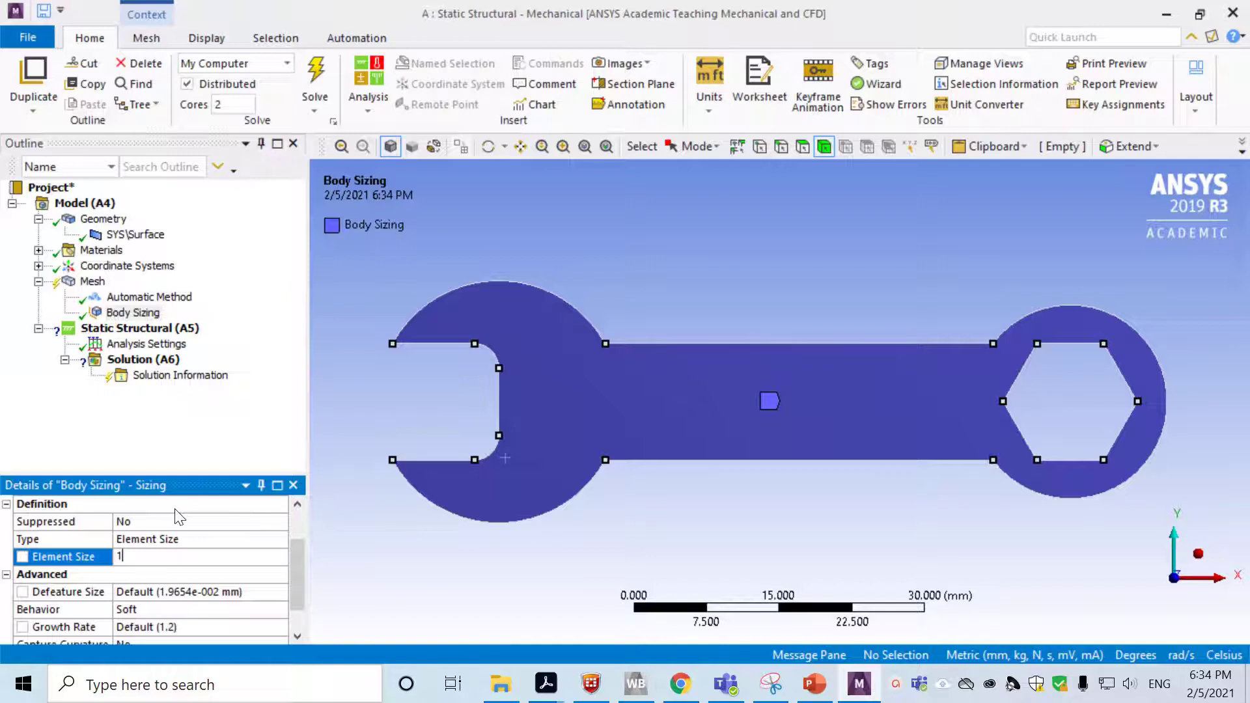
text(1)
key(Return)
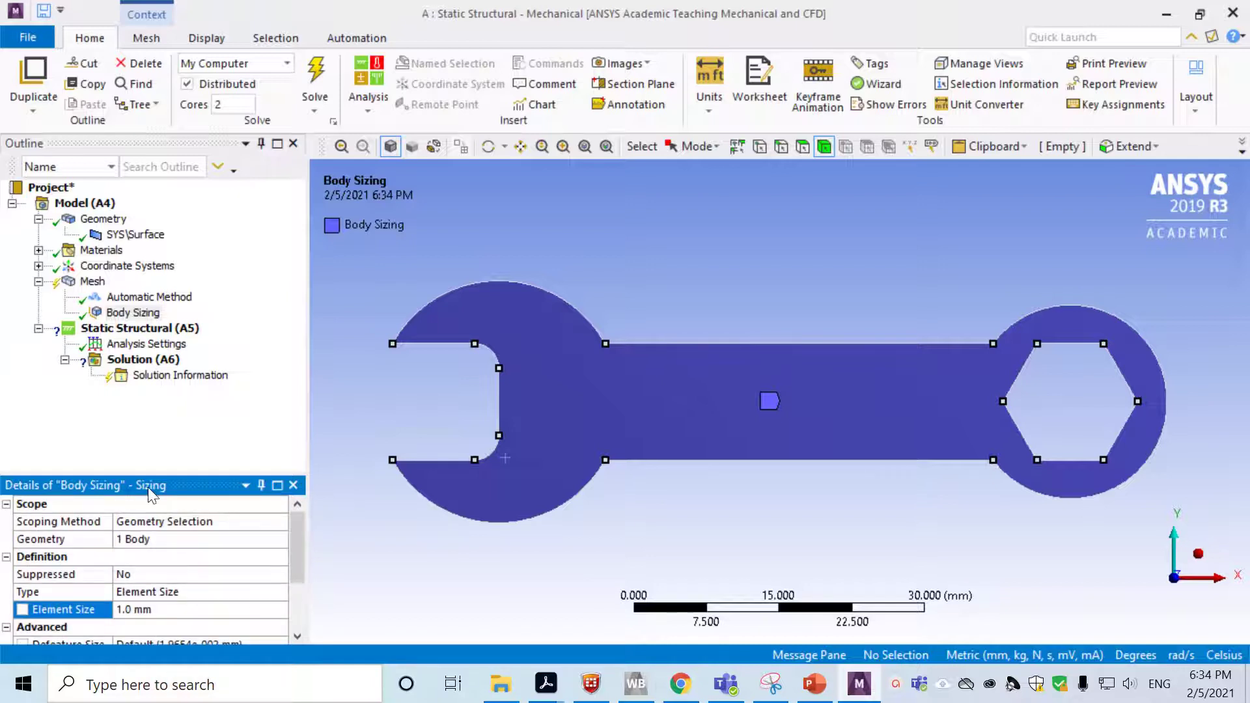
mouse_move(299, 541)
mouse_down()
mouse_move(300, 604)
mouse_move(299, 540)
mouse_up()
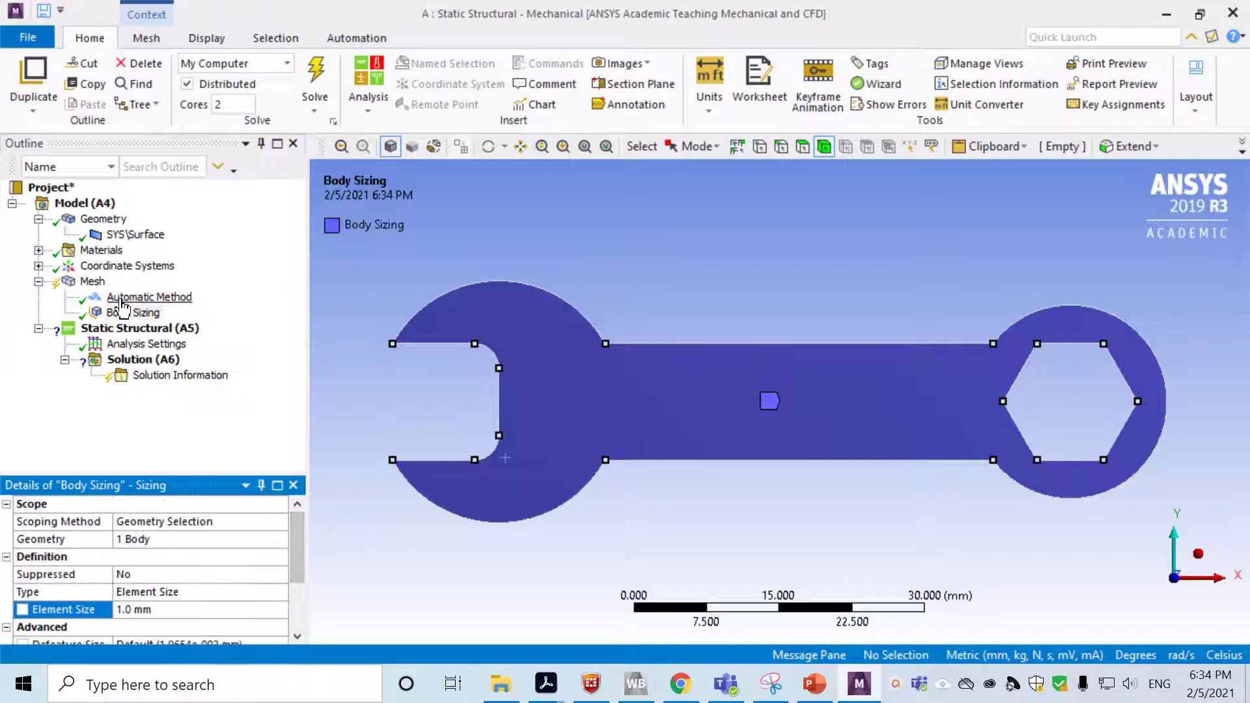
Generate the mesh for the wrench
click(91, 281)
right_click(91, 282)
mouse_move(178, 292)
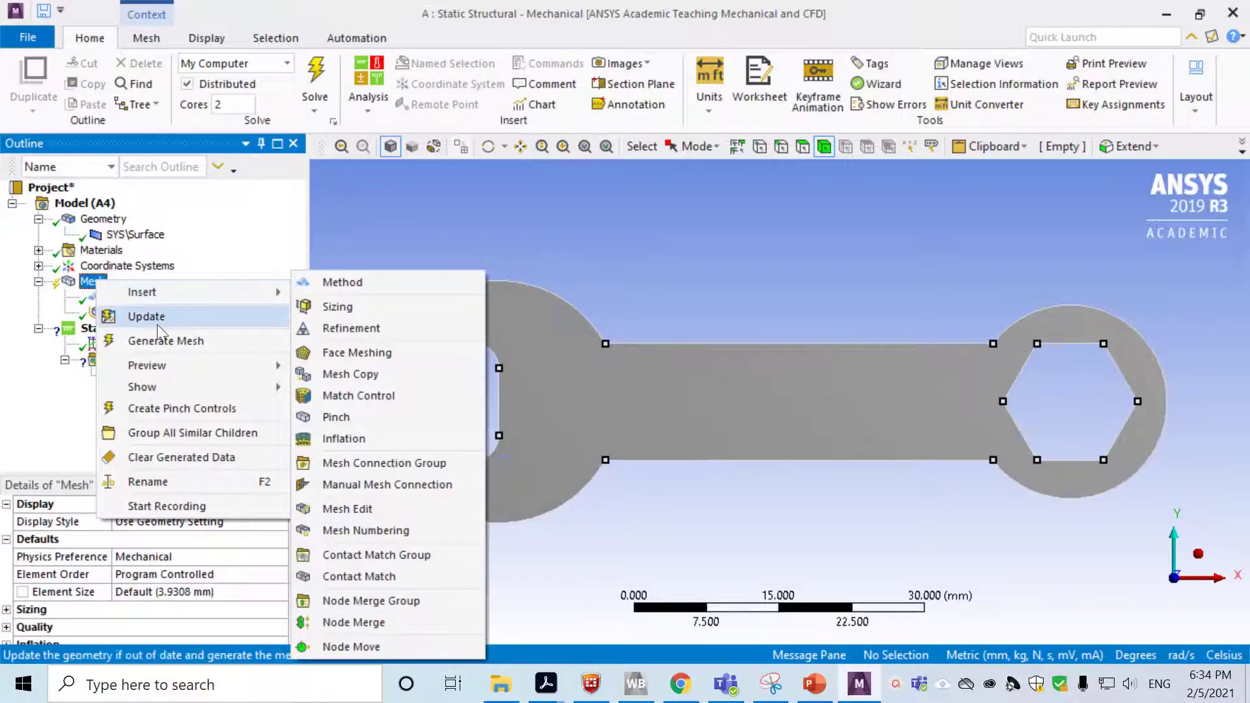
click(165, 343)
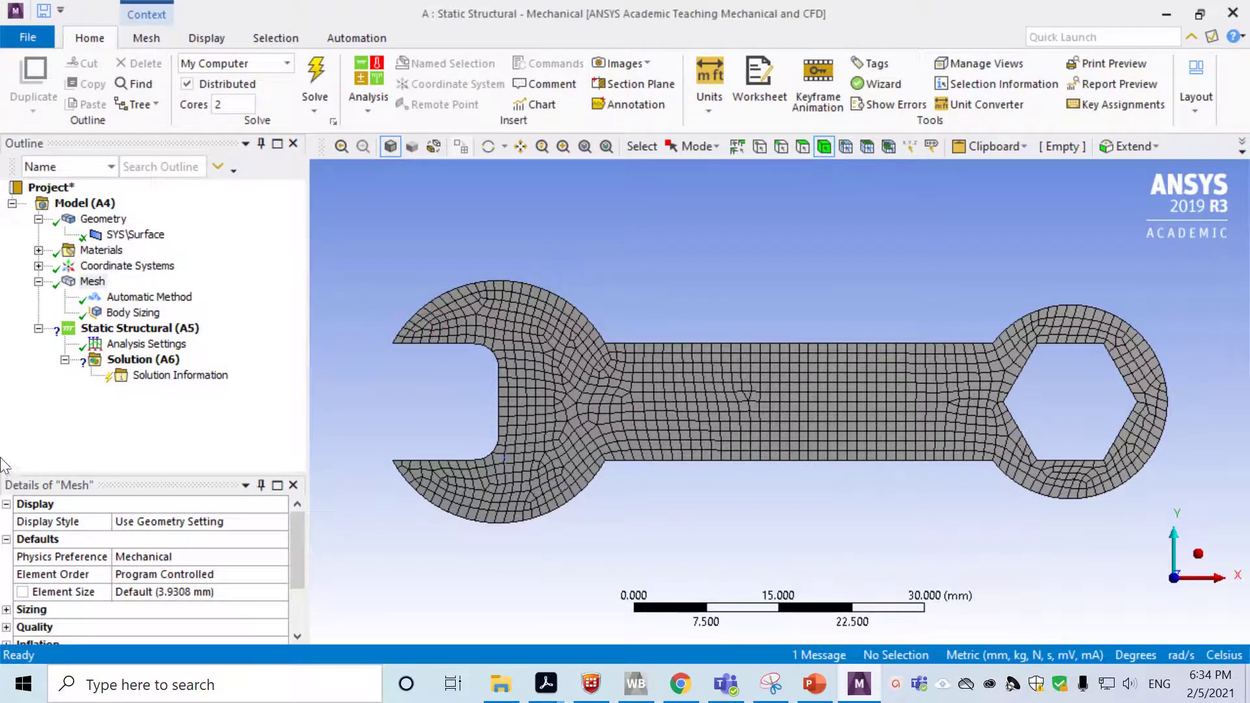
Add a fixed support to the Static Structural analysis on all six edges of the hexagonal hole
right_click(158, 331)
mouse_move(216, 346)
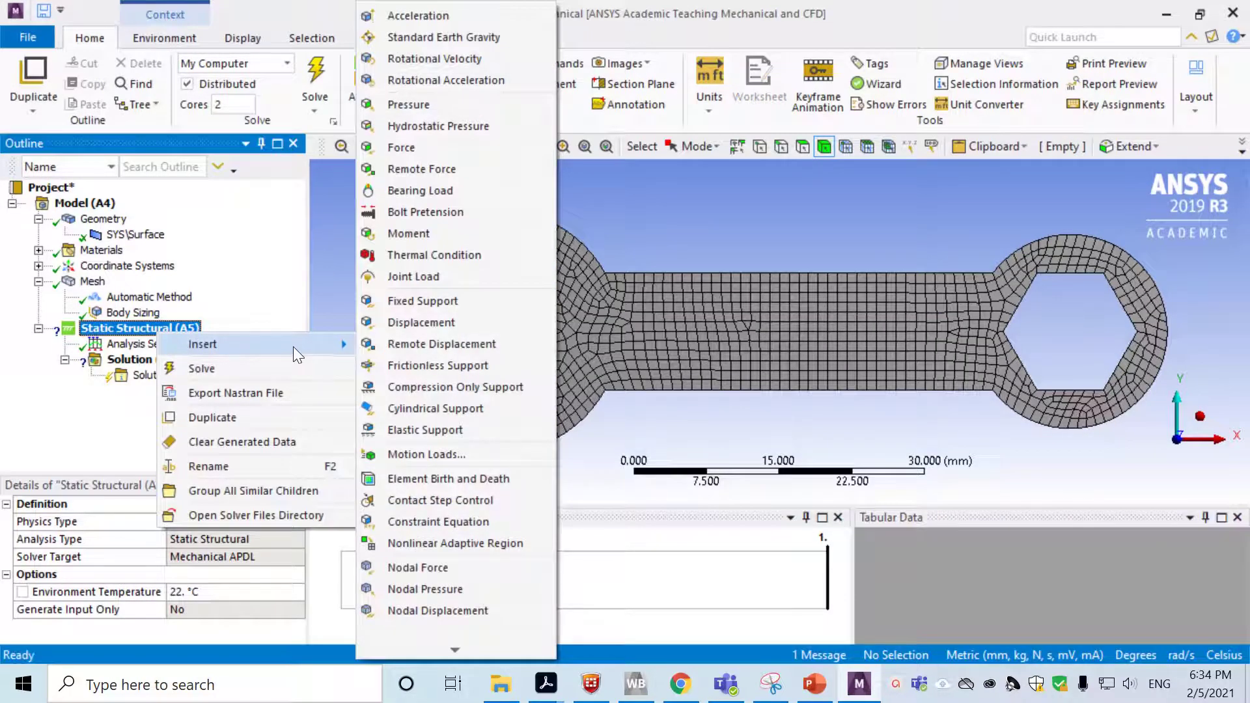
click(423, 302)
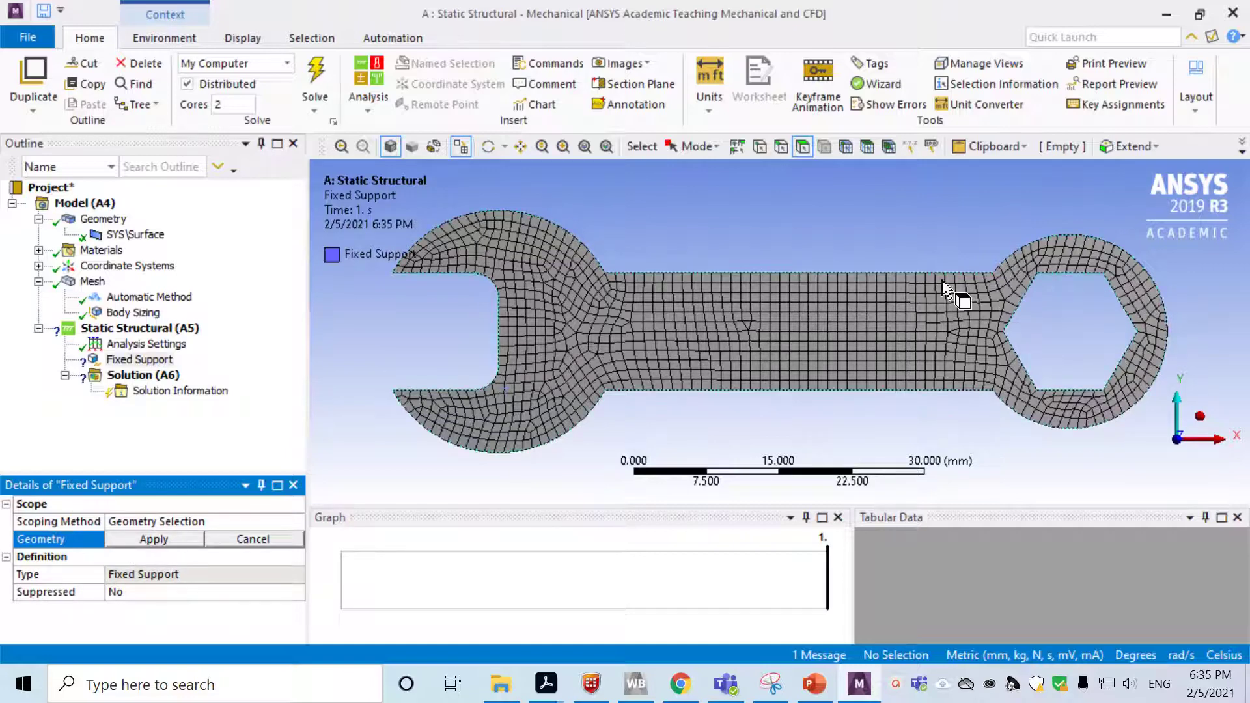
click(780, 150)
click(1020, 302)
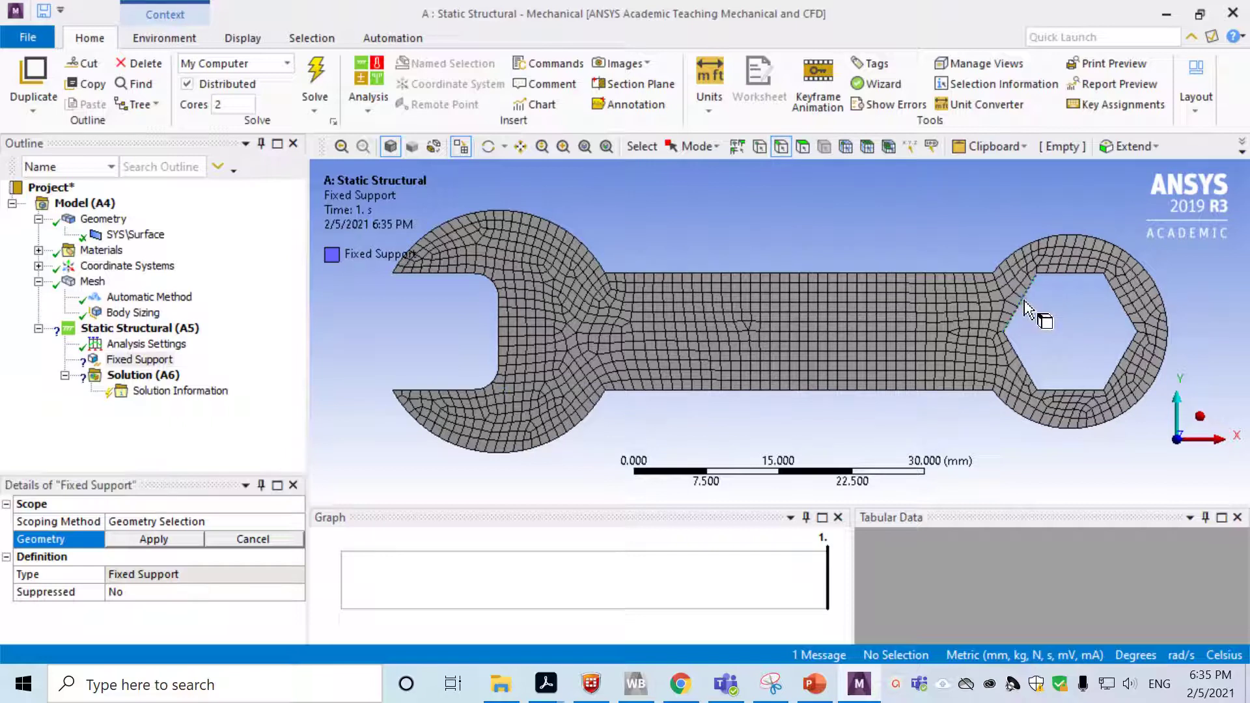
ctrl+click(1077, 274)
ctrl+click(1125, 304)
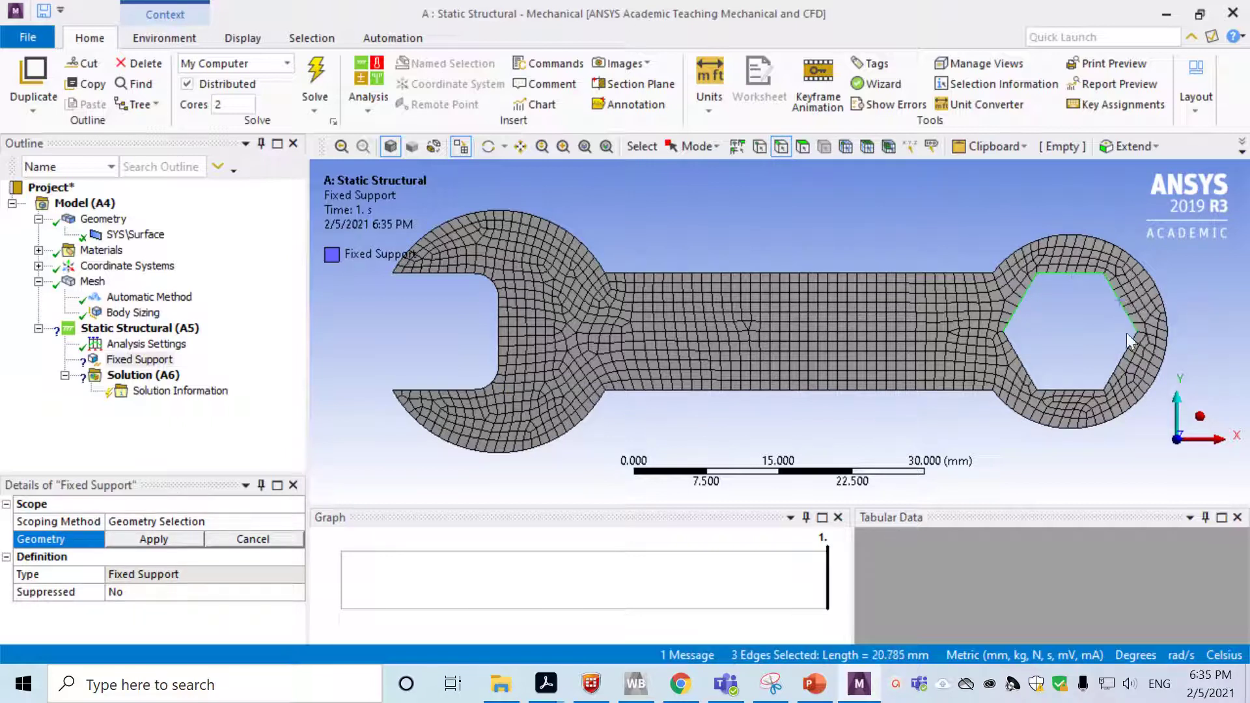
ctrl+click(1125, 360)
ctrl+click(1072, 390)
ctrl+click(1023, 362)
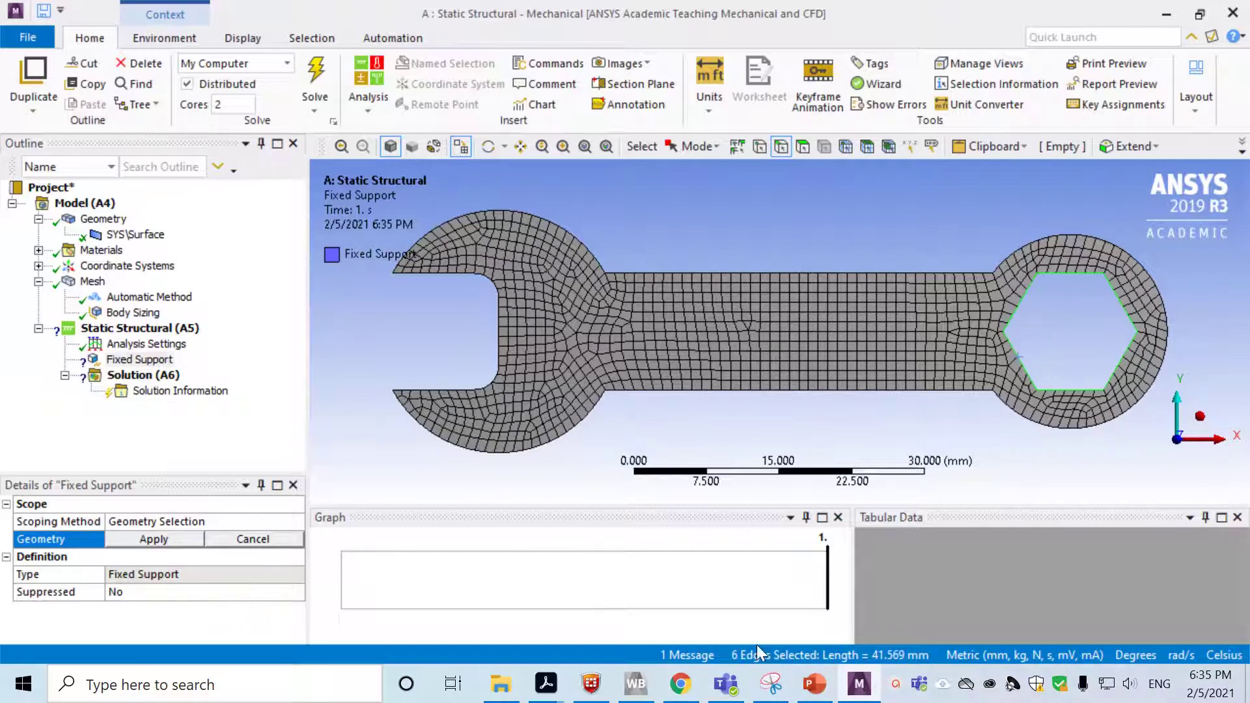
click(149, 541)
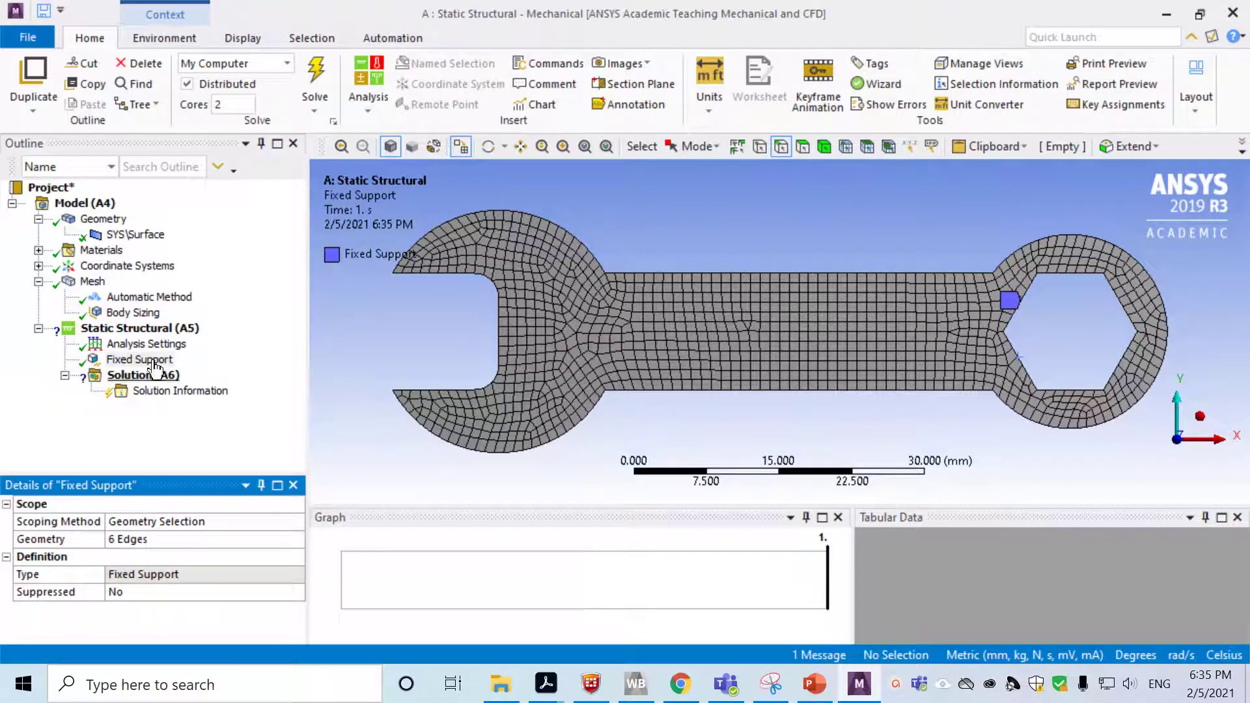
Add a pressure load to the analysis, scoped to the upper outer arc edge of the open-jaw head
right_click(153, 331)
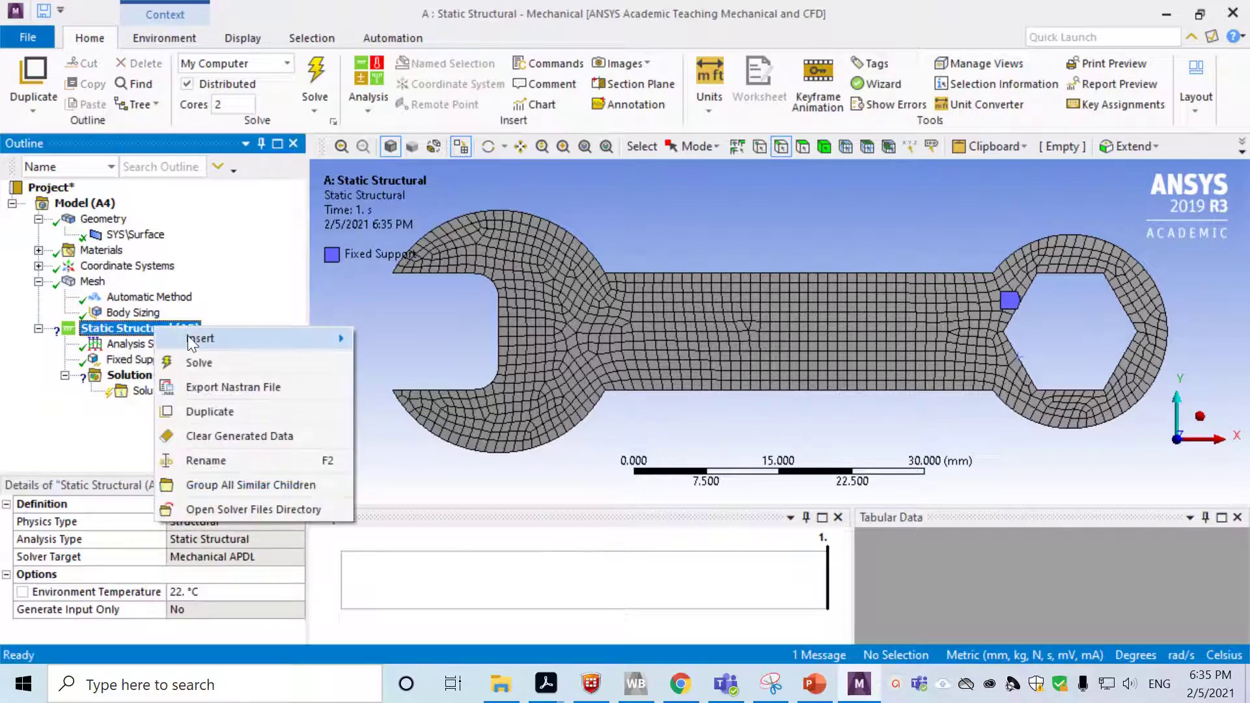
mouse_move(331, 343)
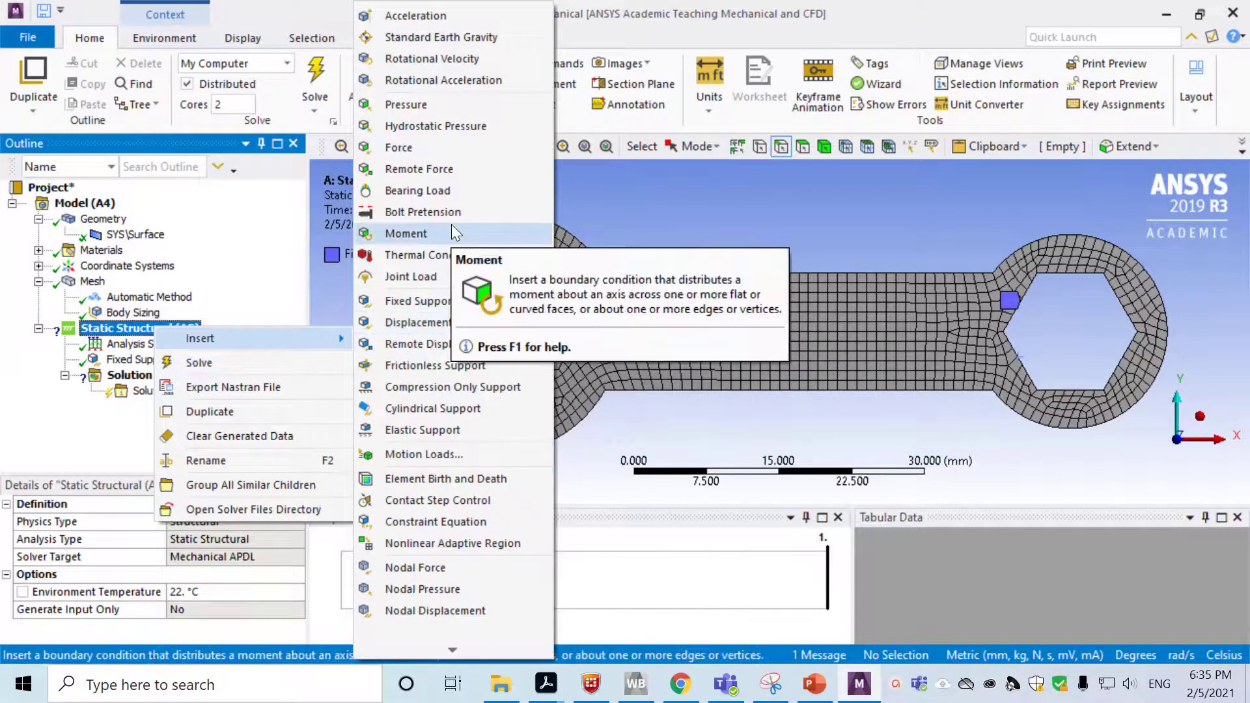
click(409, 106)
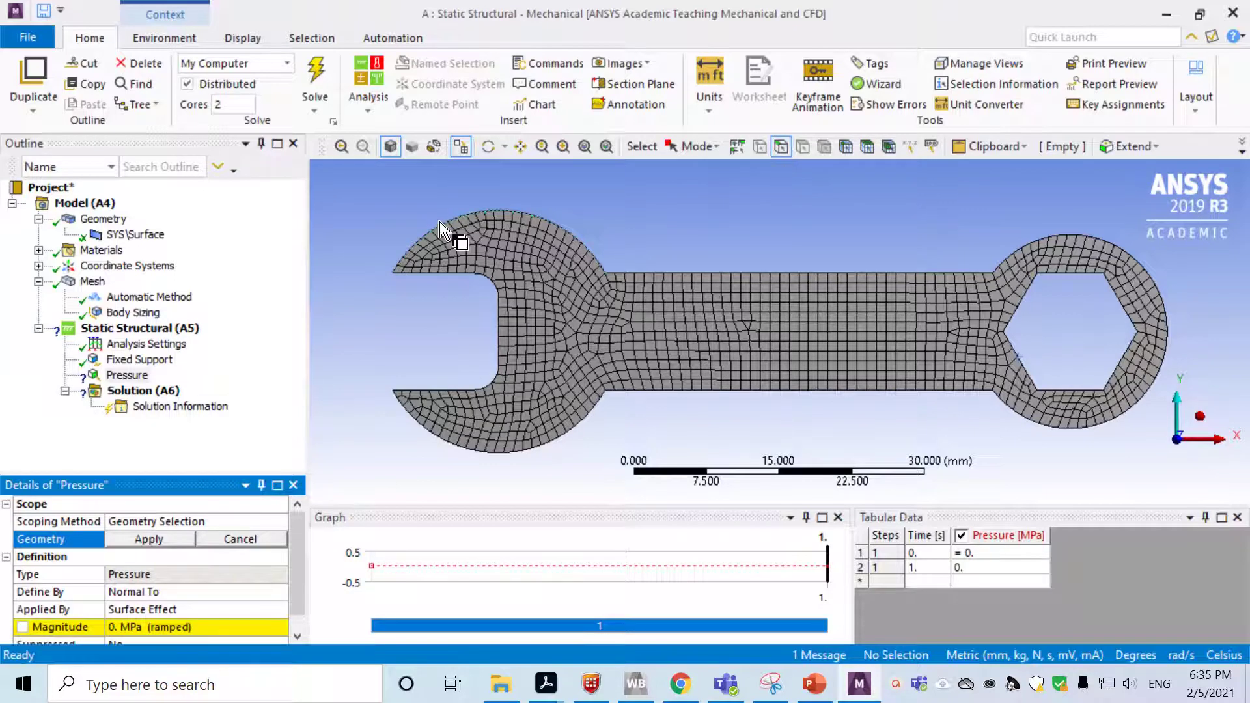
click(473, 217)
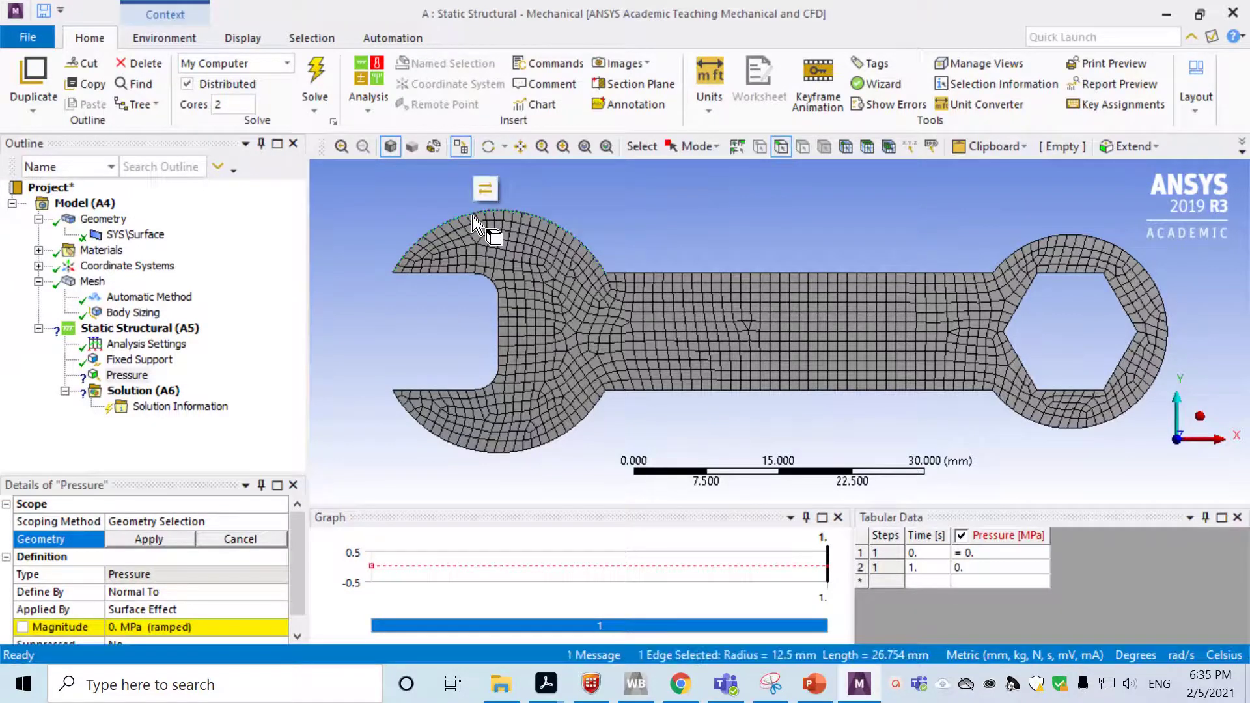
click(162, 540)
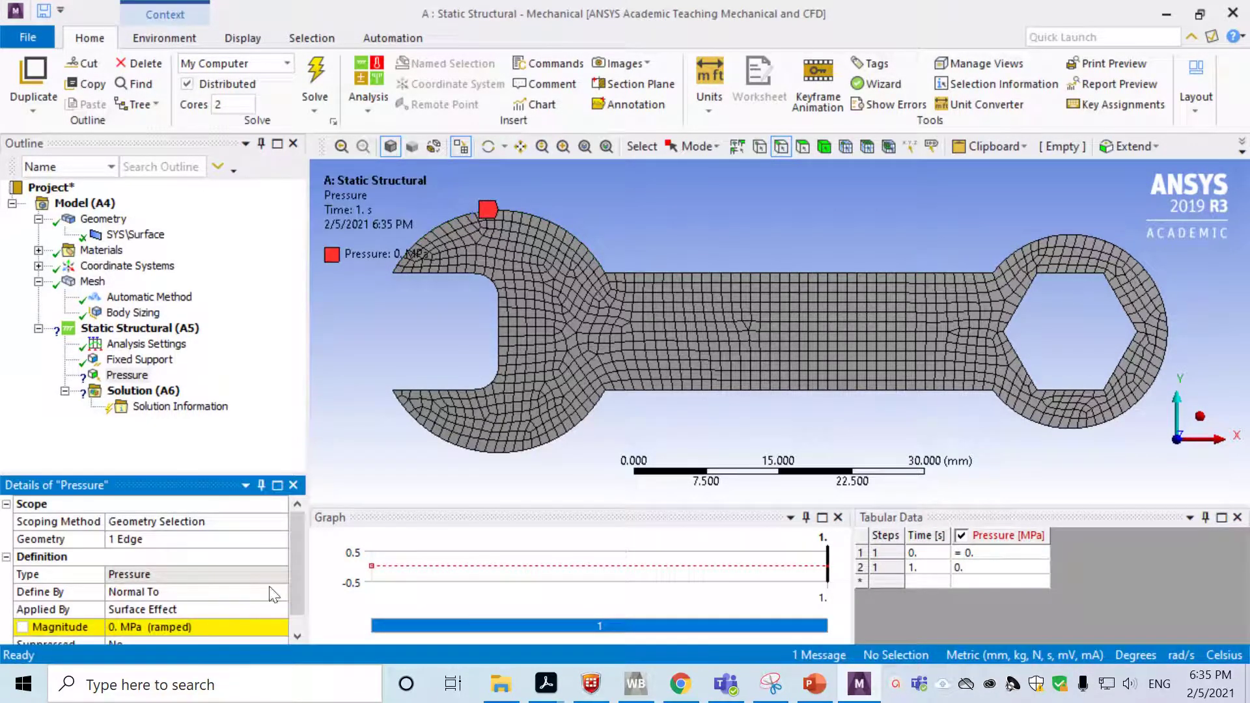
Set the pressure magnitude to 2 MPa and check the active unit system
scroll(295, 560, down, 1)
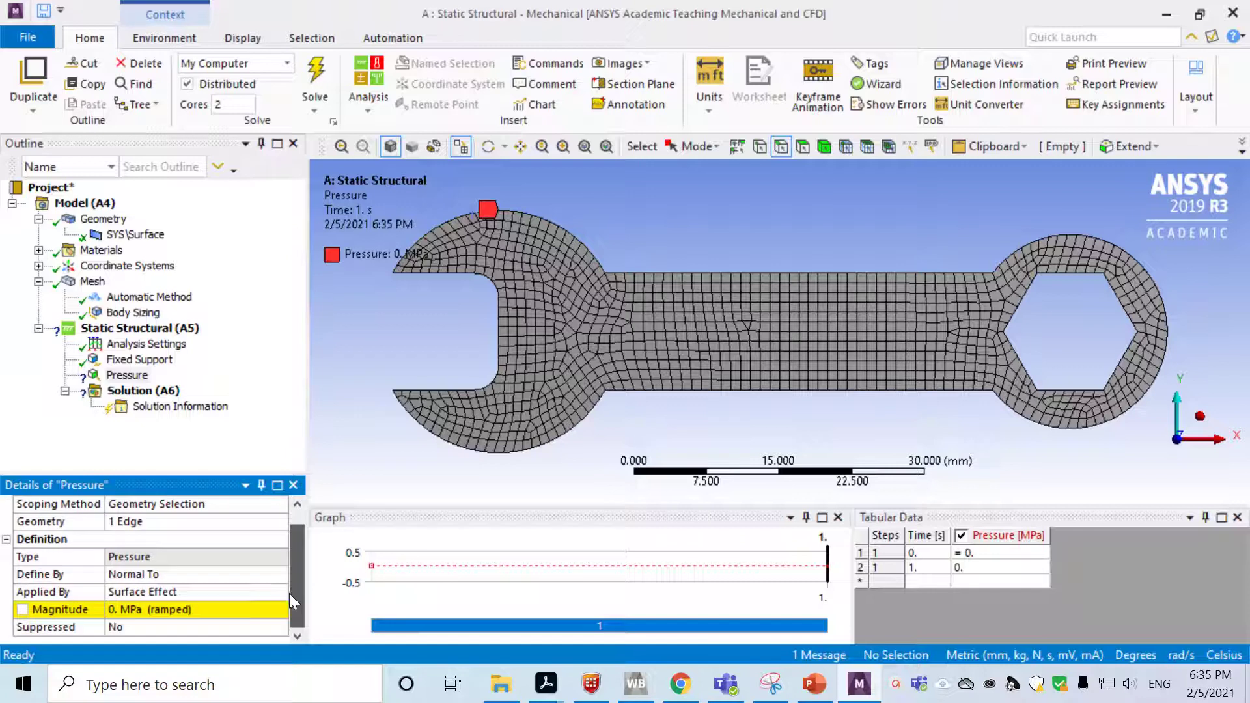
click(203, 626)
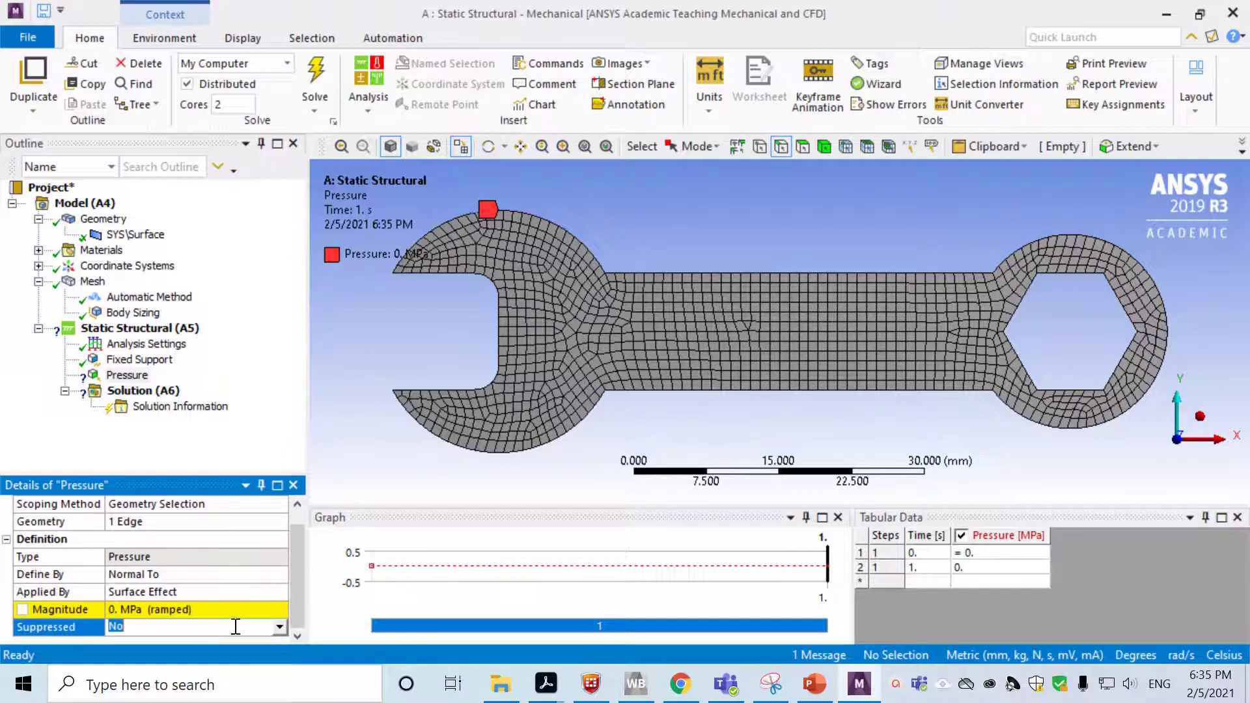
click(218, 610)
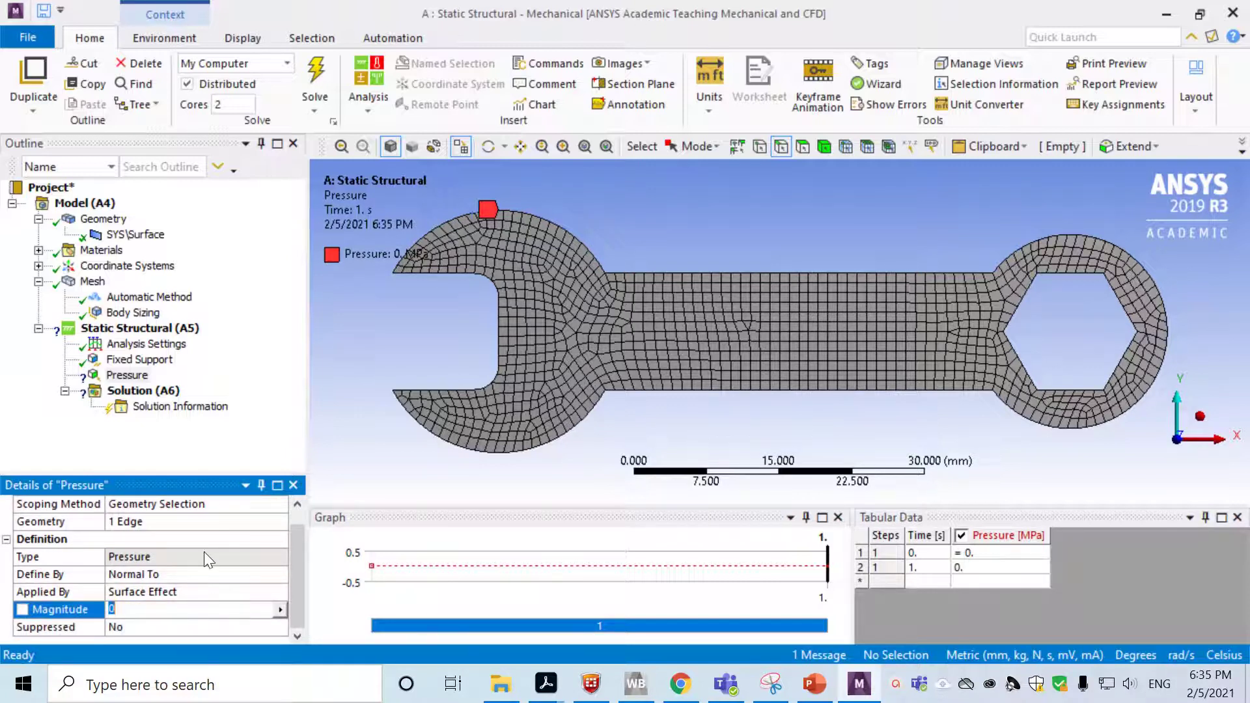
text(2)
key(Return)
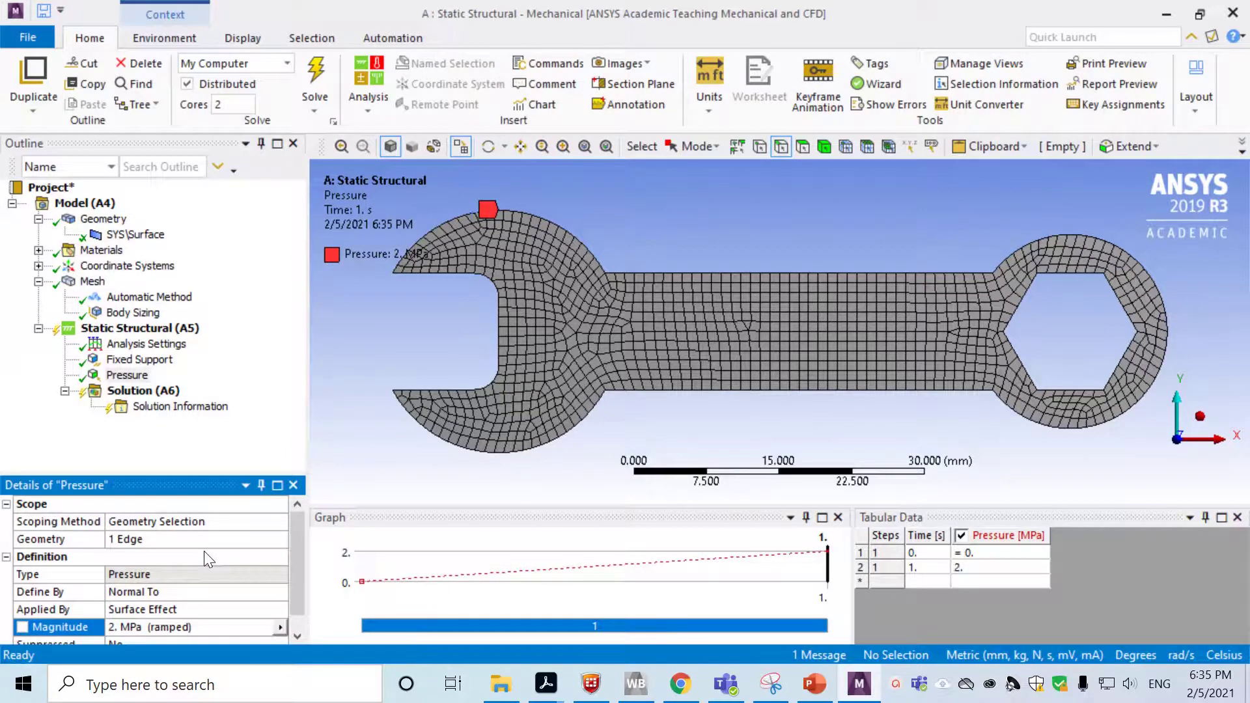
scroll(297, 569, down, 1)
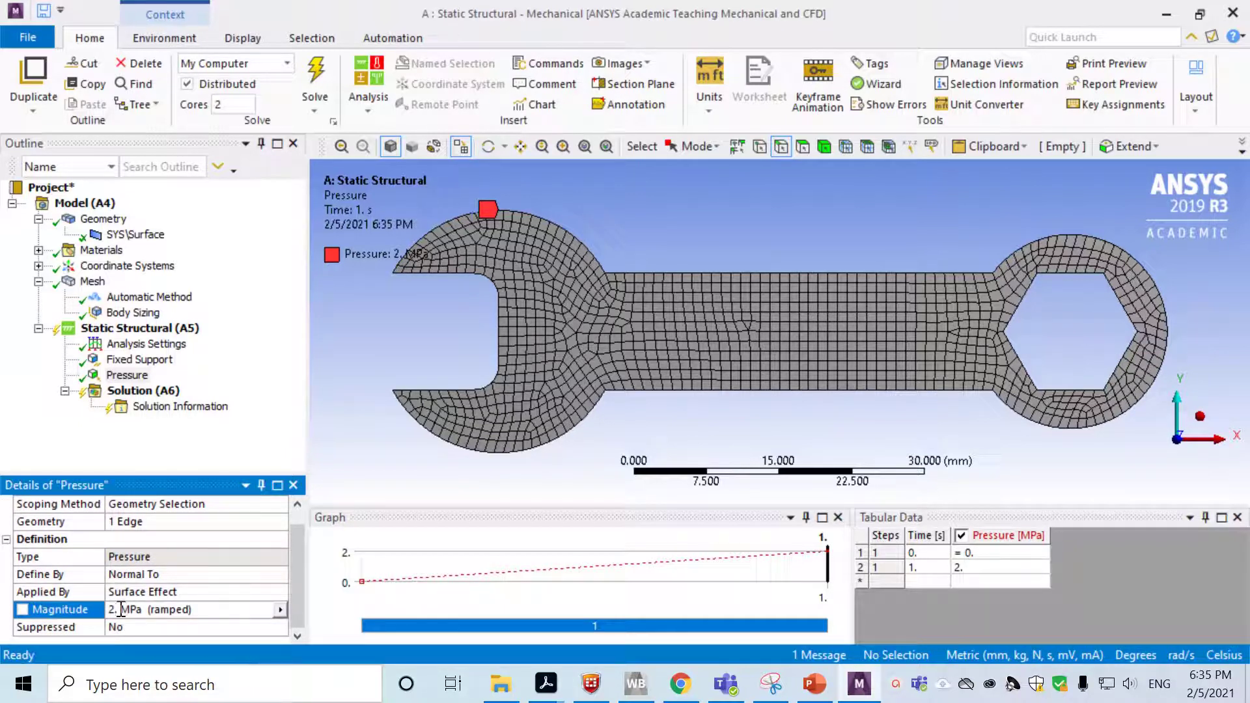
click(706, 107)
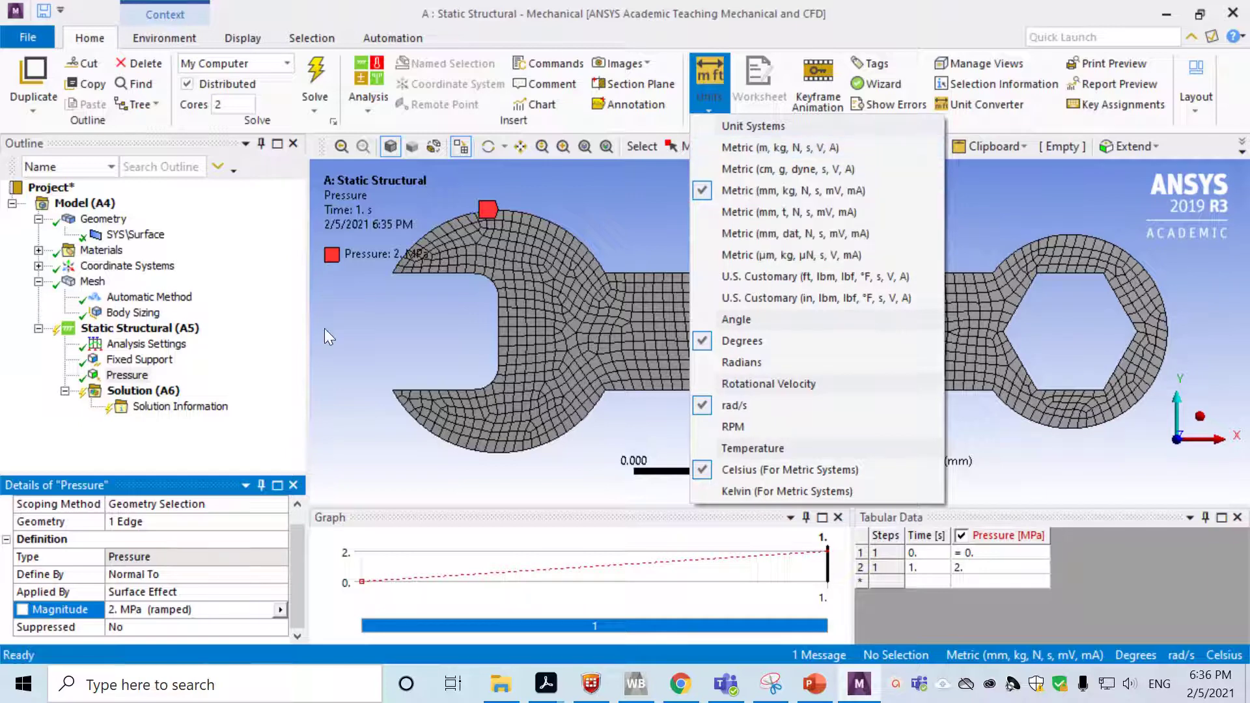
click(362, 332)
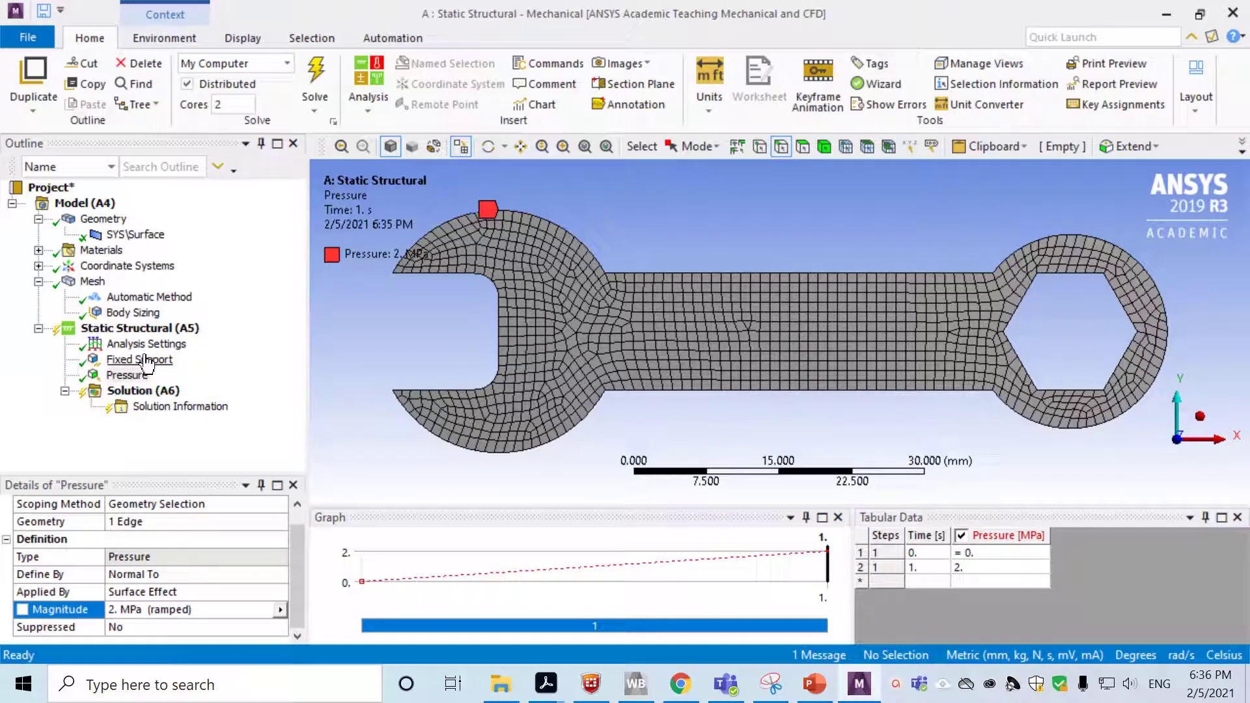
Insert a Total Deformation result under the Solution
click(149, 391)
right_click(148, 392)
mouse_move(214, 401)
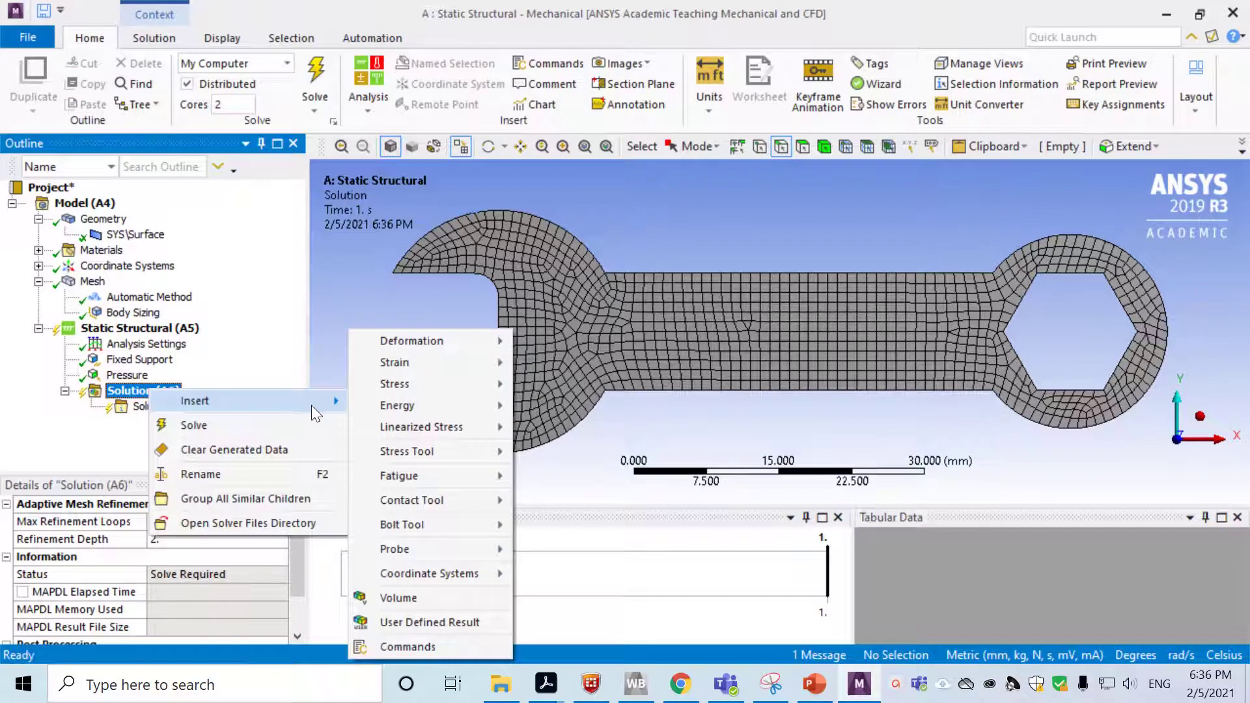
mouse_move(467, 342)
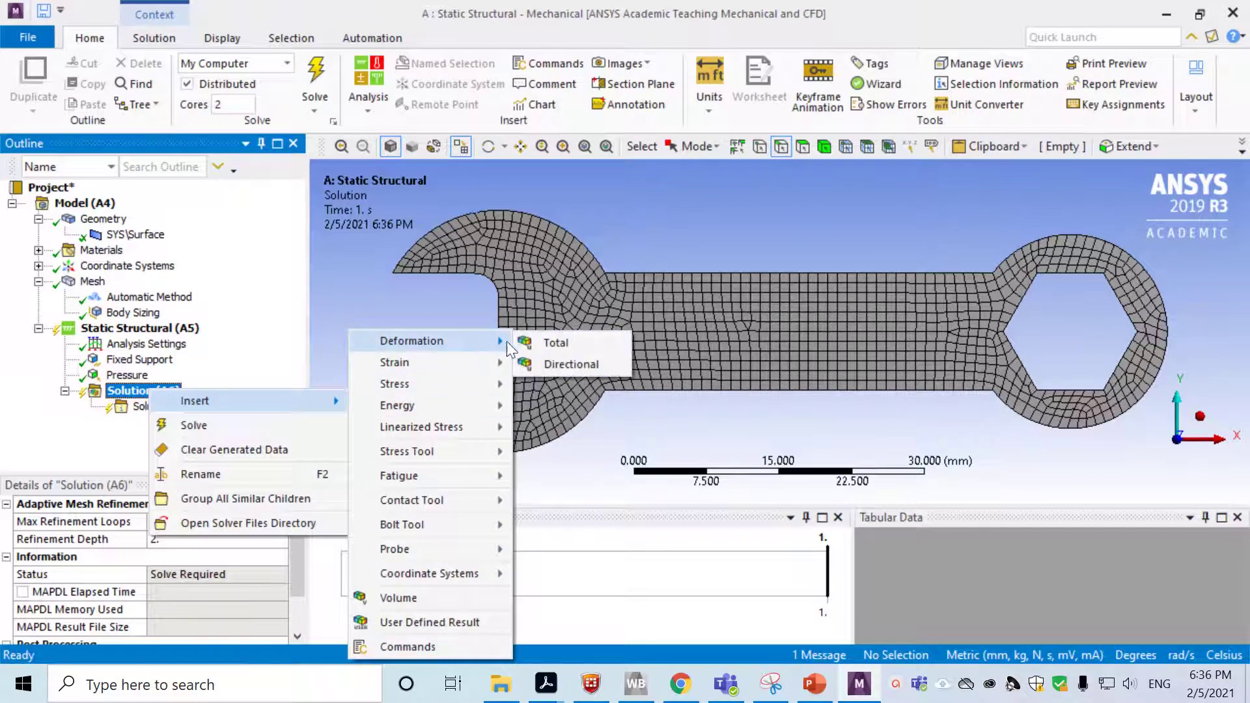
click(565, 343)
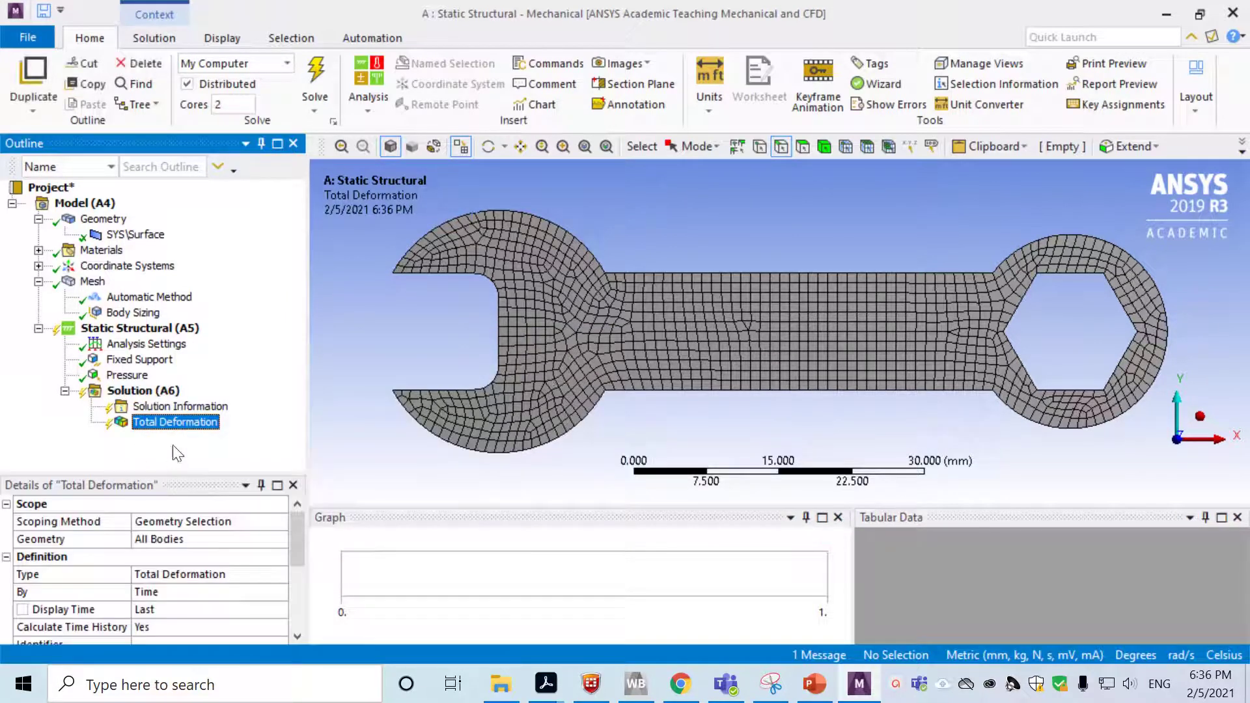
Insert an Equivalent (von-Mises) Stress result under the Solution and solve the static structural analysis
right_click(161, 392)
mouse_move(293, 401)
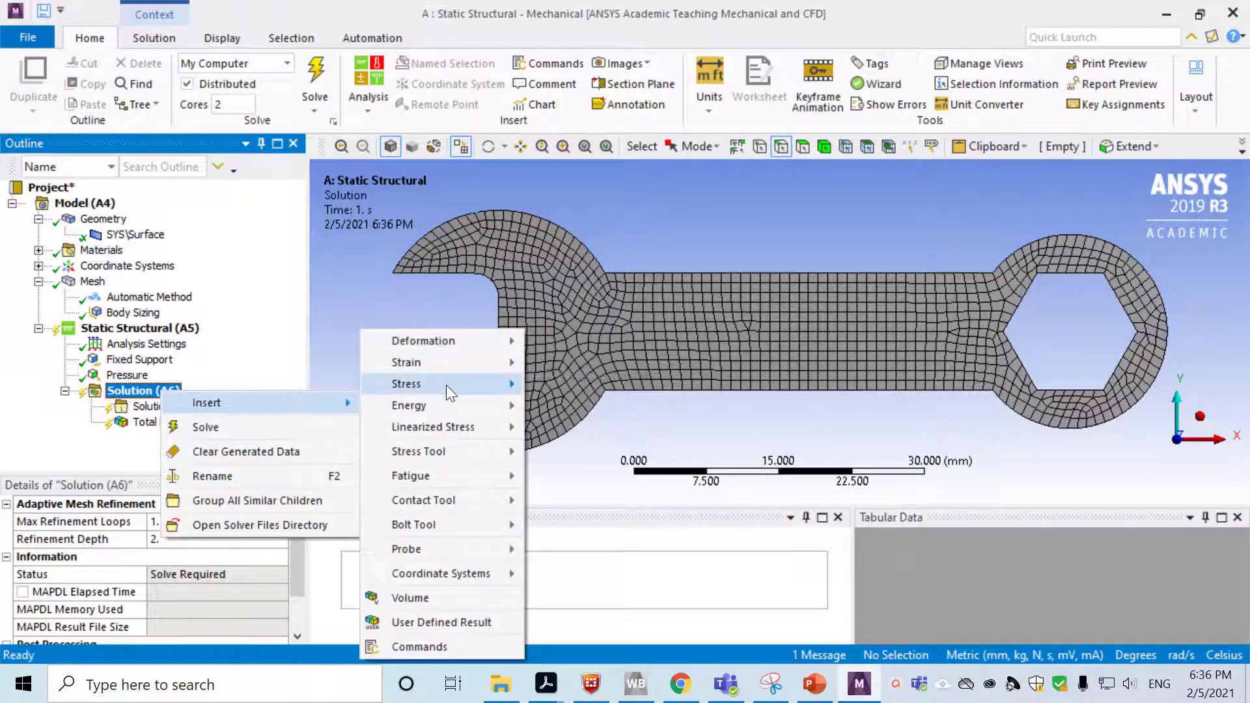
mouse_move(462, 383)
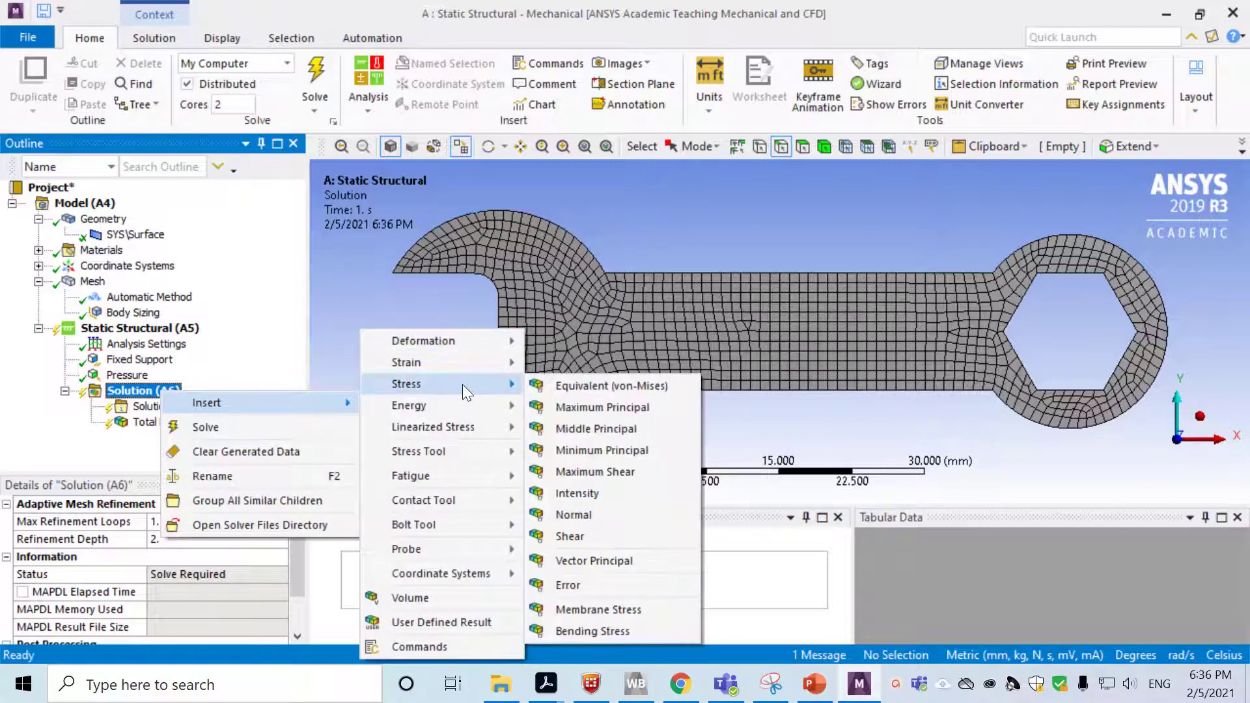
click(600, 388)
right_click(139, 391)
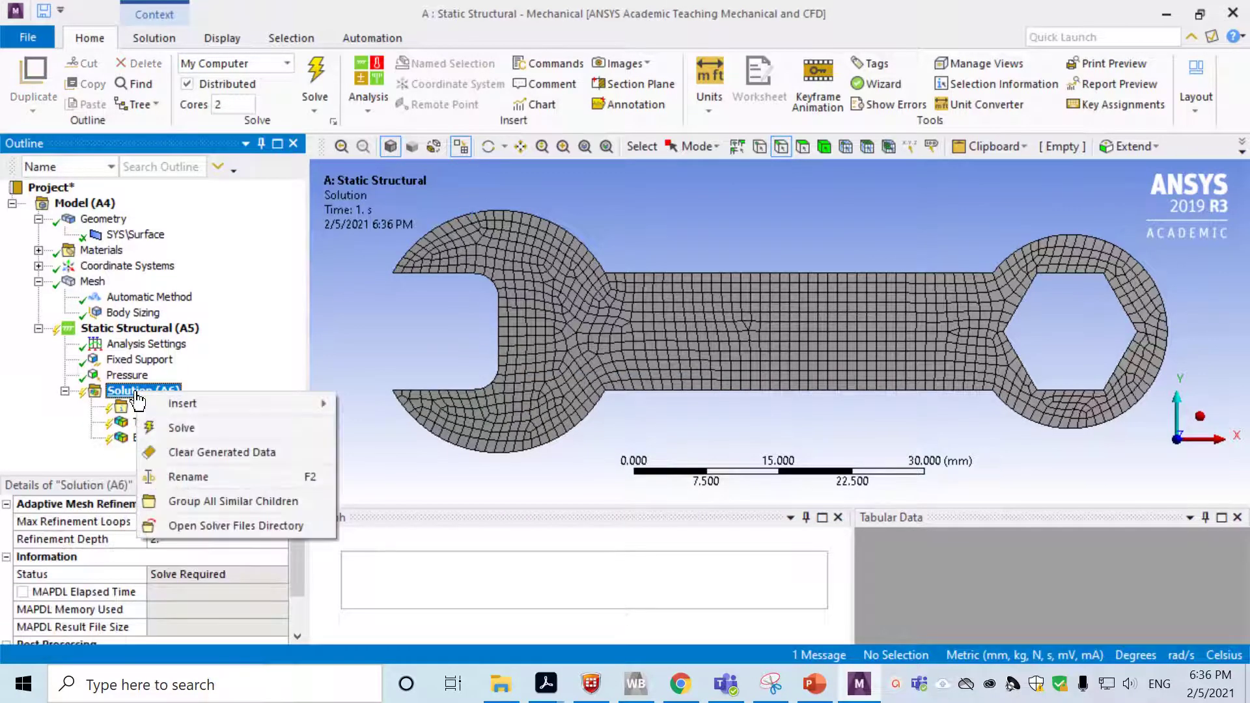
click(181, 428)
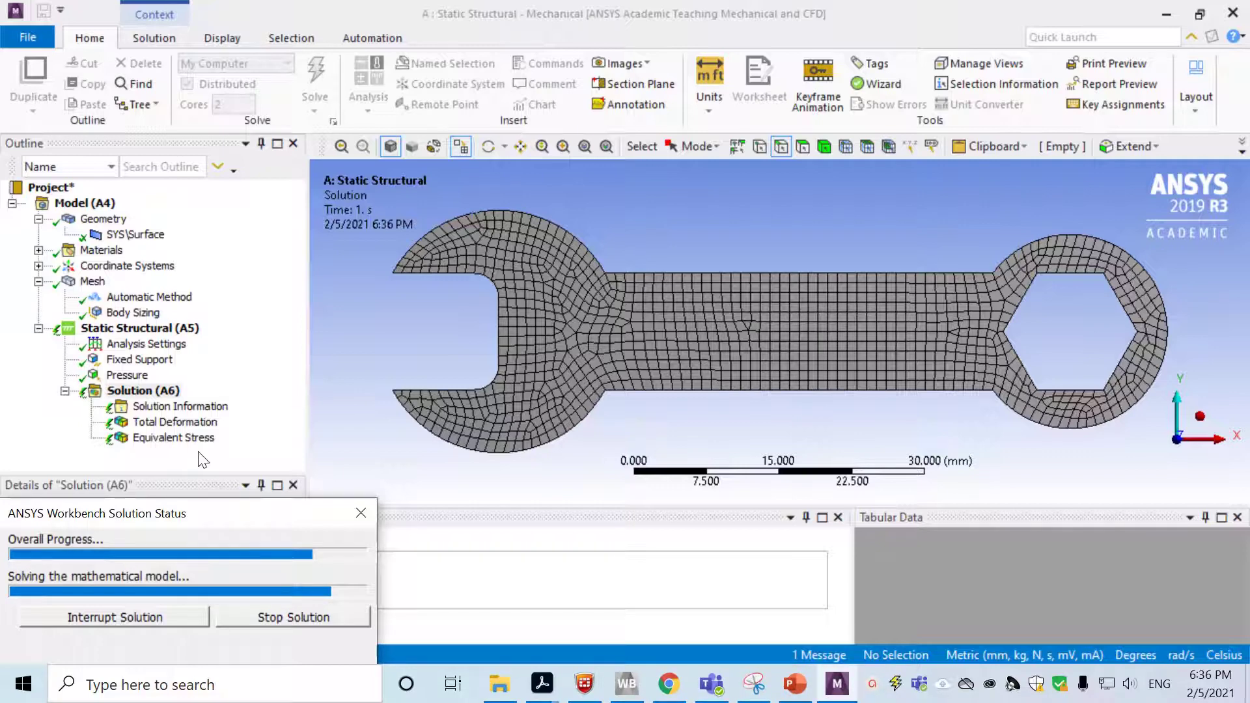
Display and animate the solved Total Deformation result, followed by the Equivalent Stress result on the whole wrench
click(176, 423)
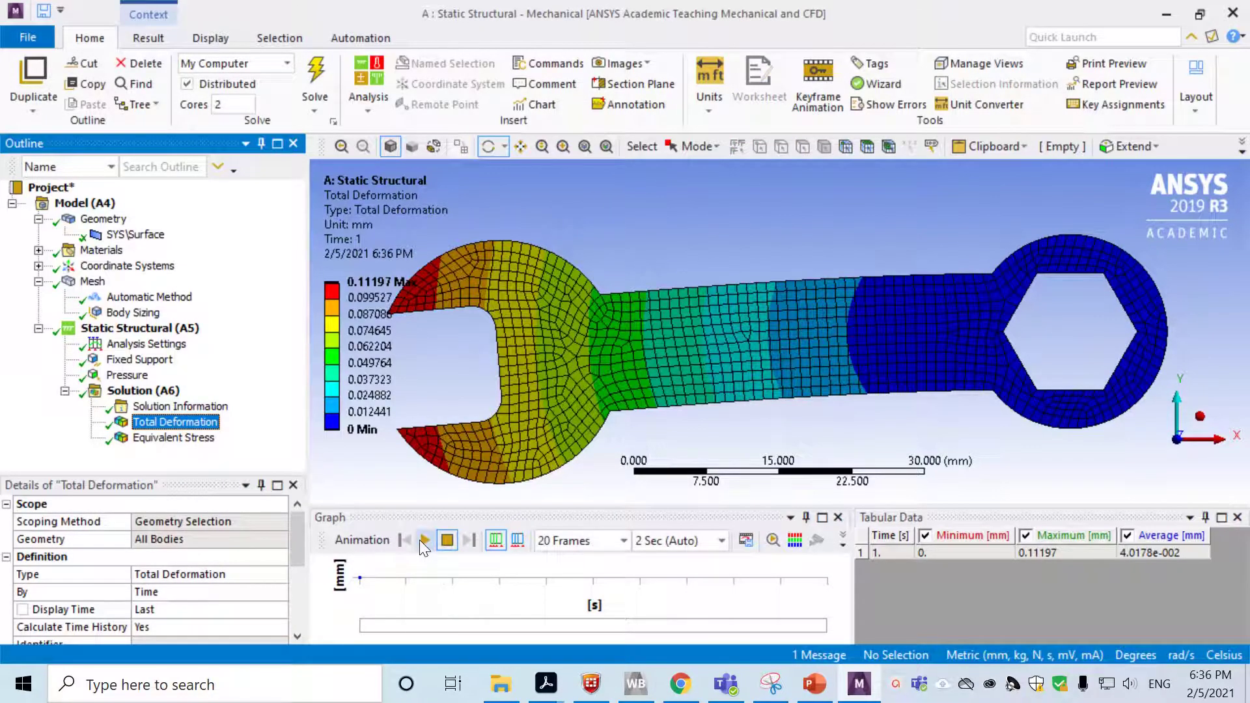
click(424, 540)
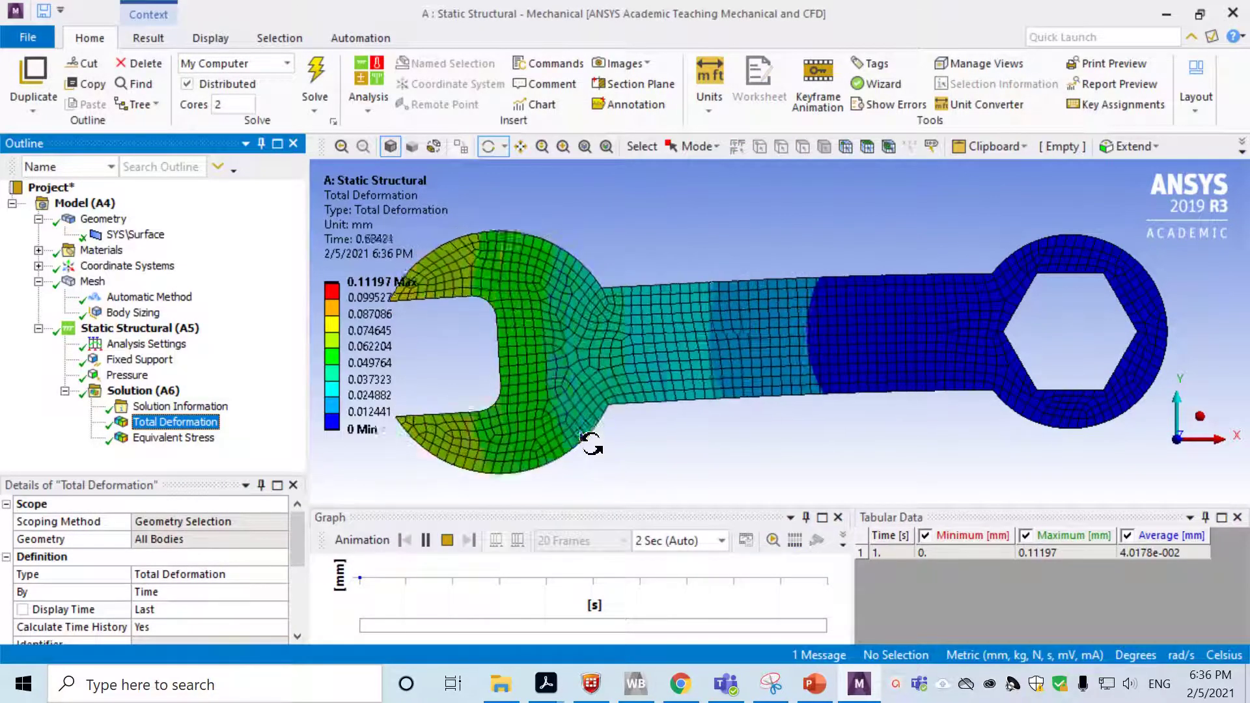
click(173, 437)
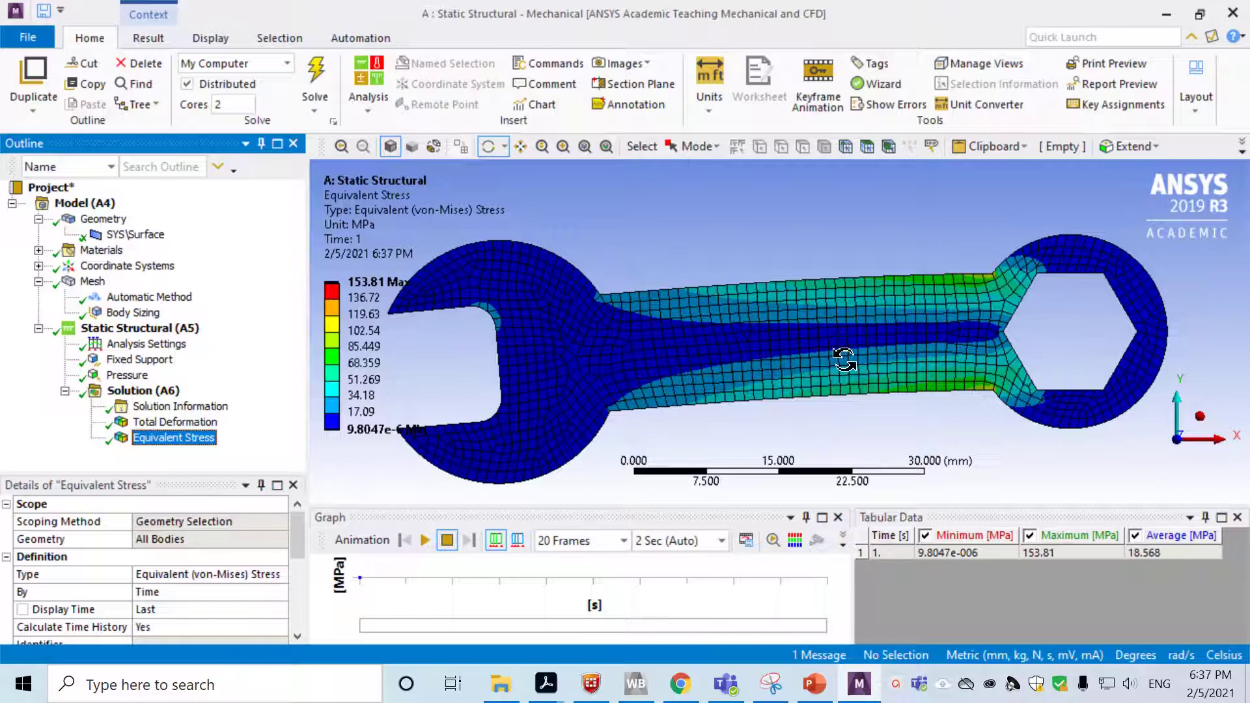
scroll(672, 352, down, 2)
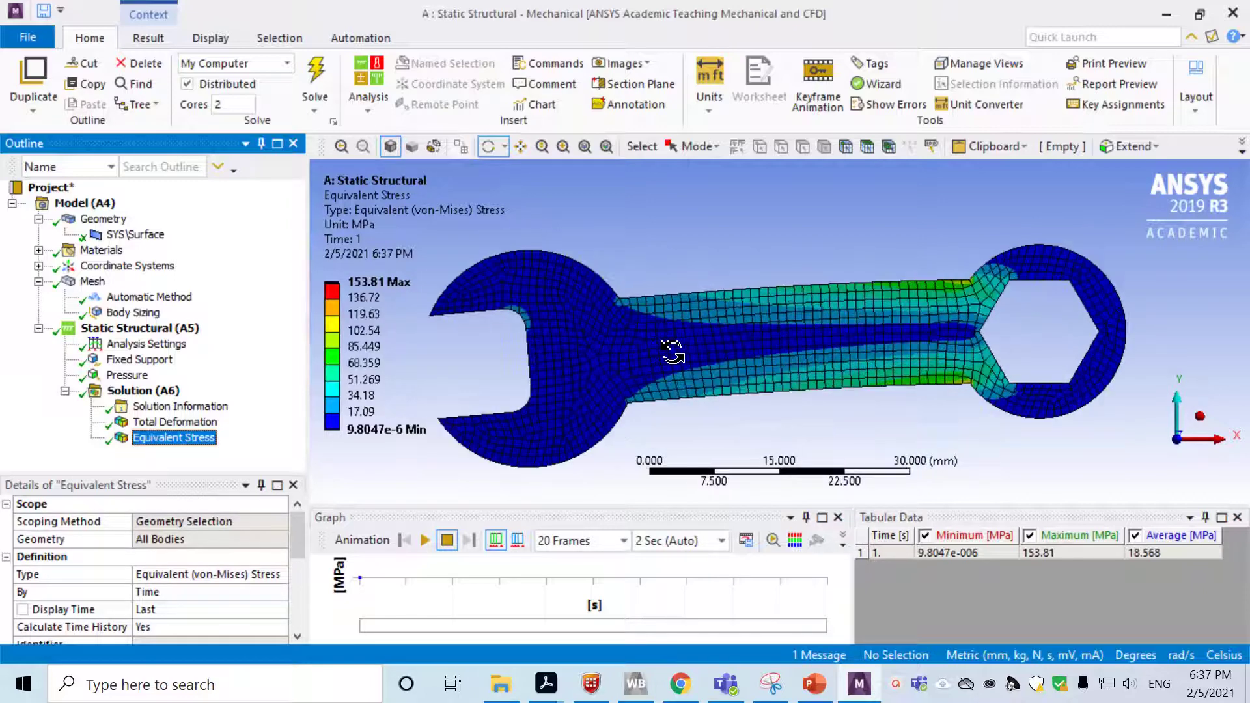
click(424, 539)
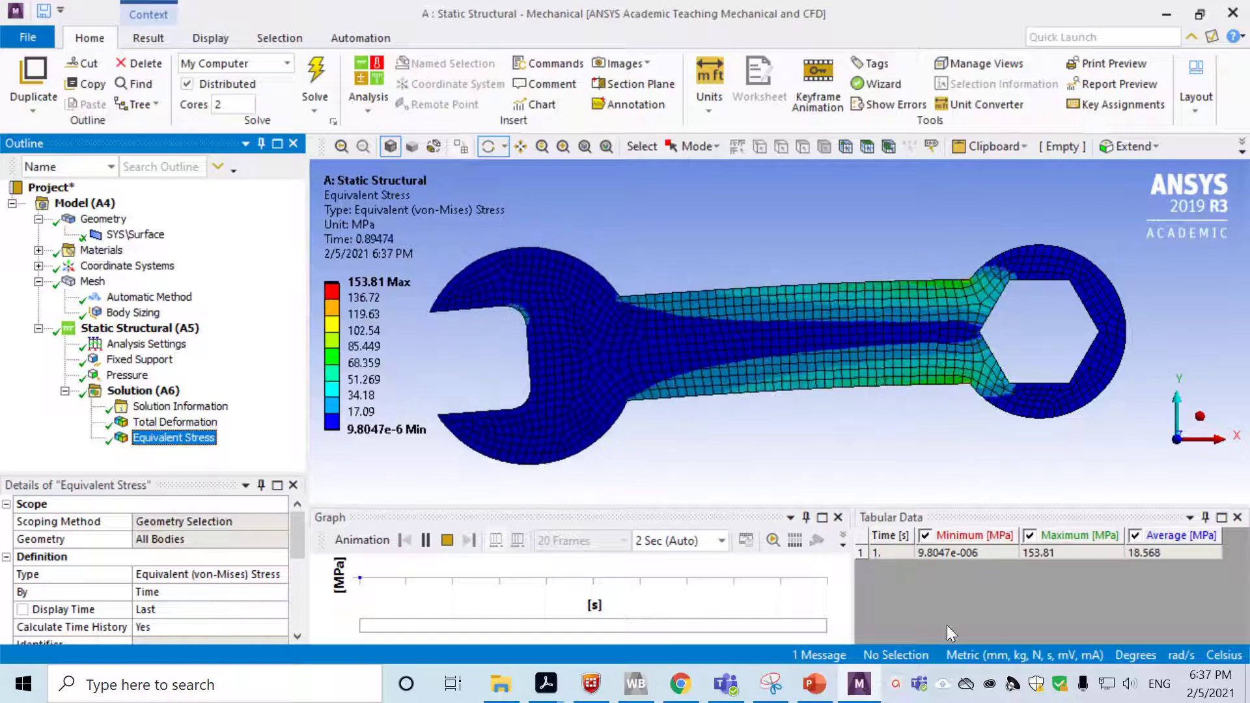
Return to the Total Deformation result and play its animation again
click(156, 422)
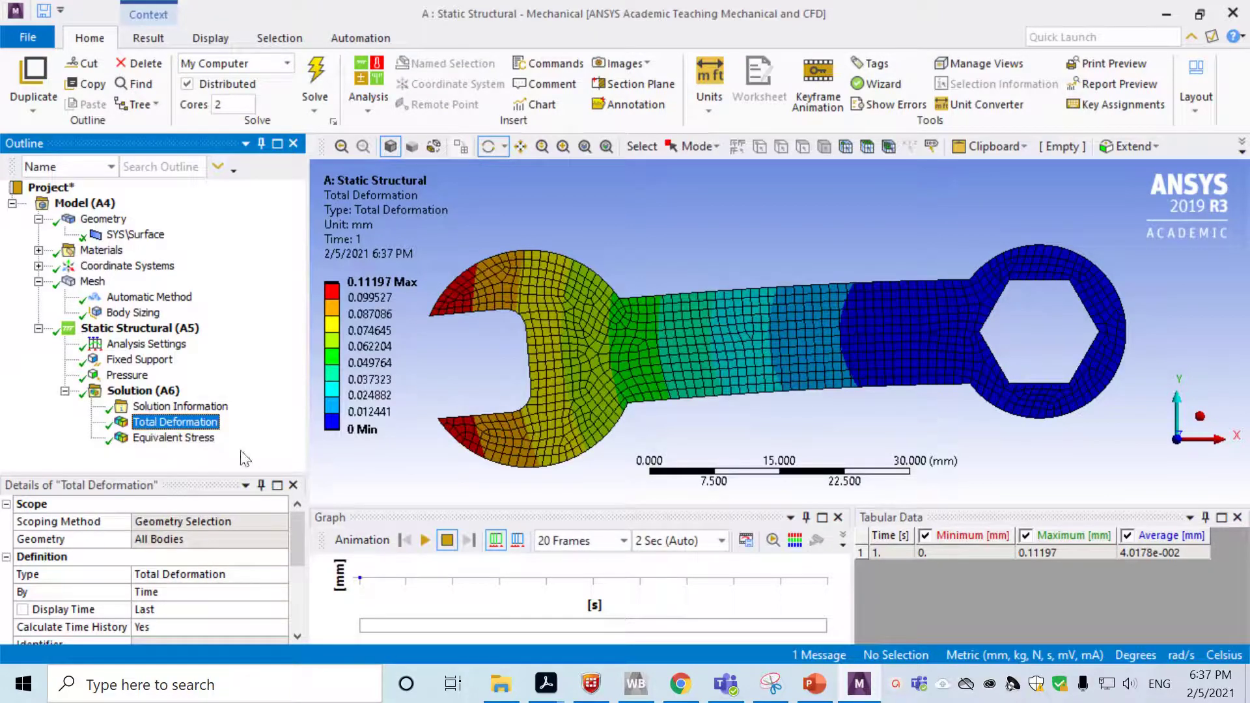
click(425, 540)
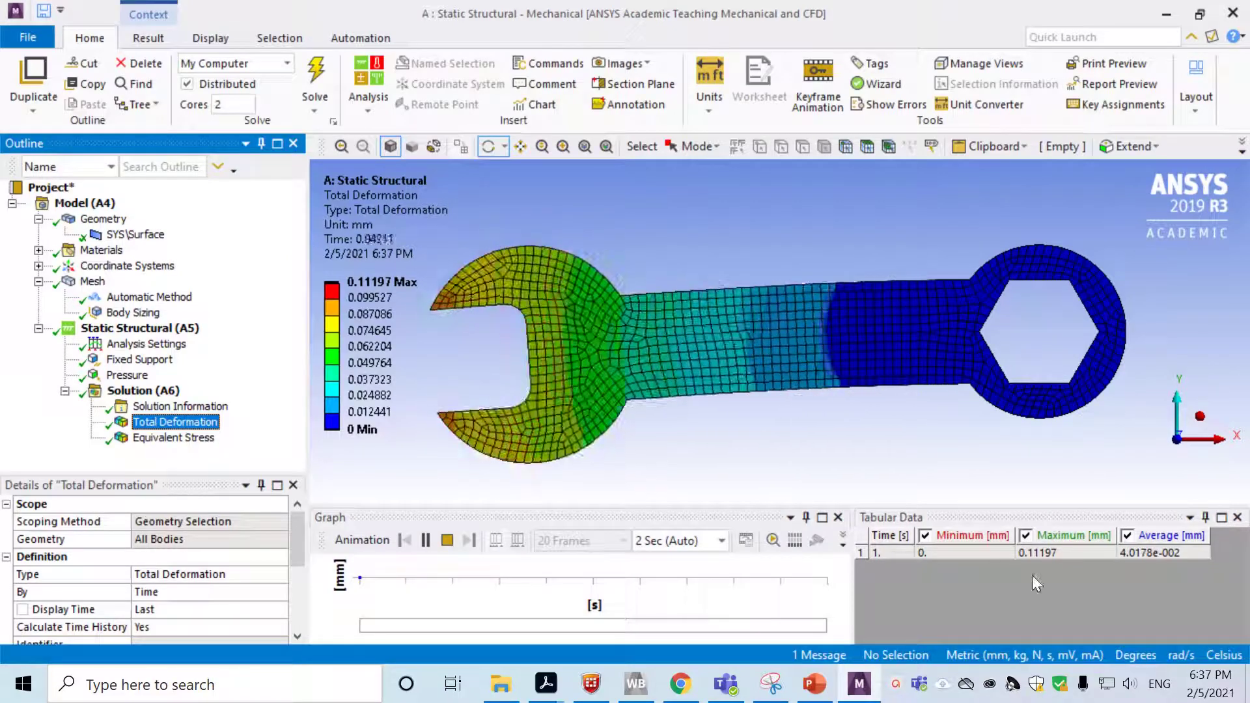
click(896, 691)
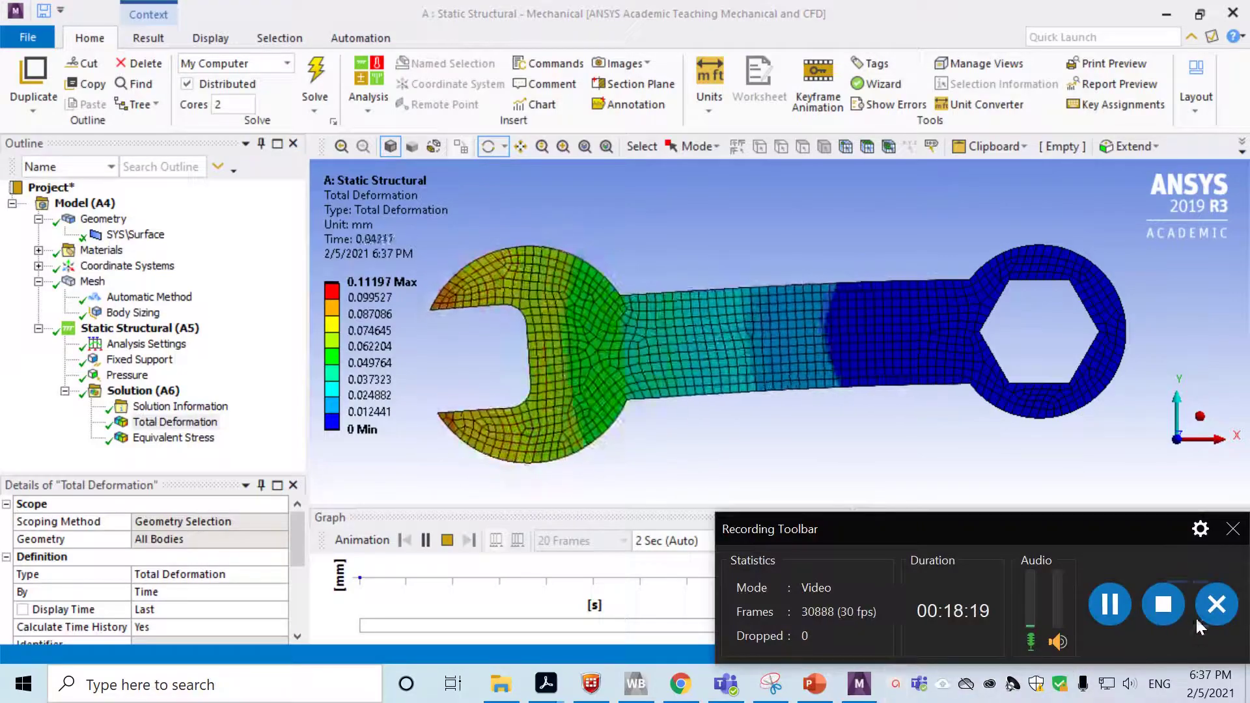